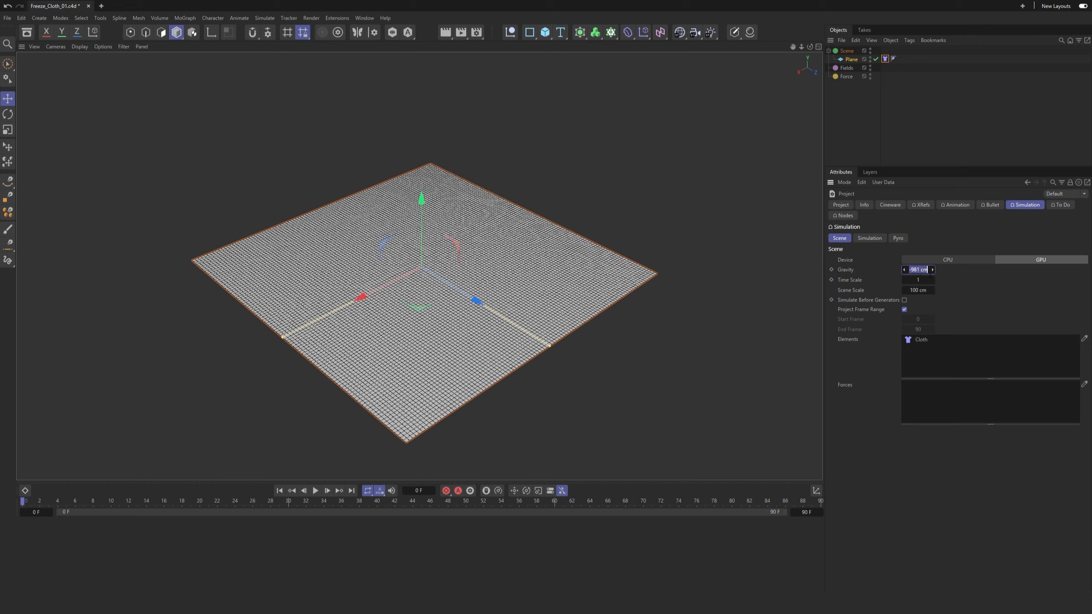
Step: Set the project's simulation gravity to 0 cm and play the cloth simulation
text(0)
key(Return)
click(317, 491)
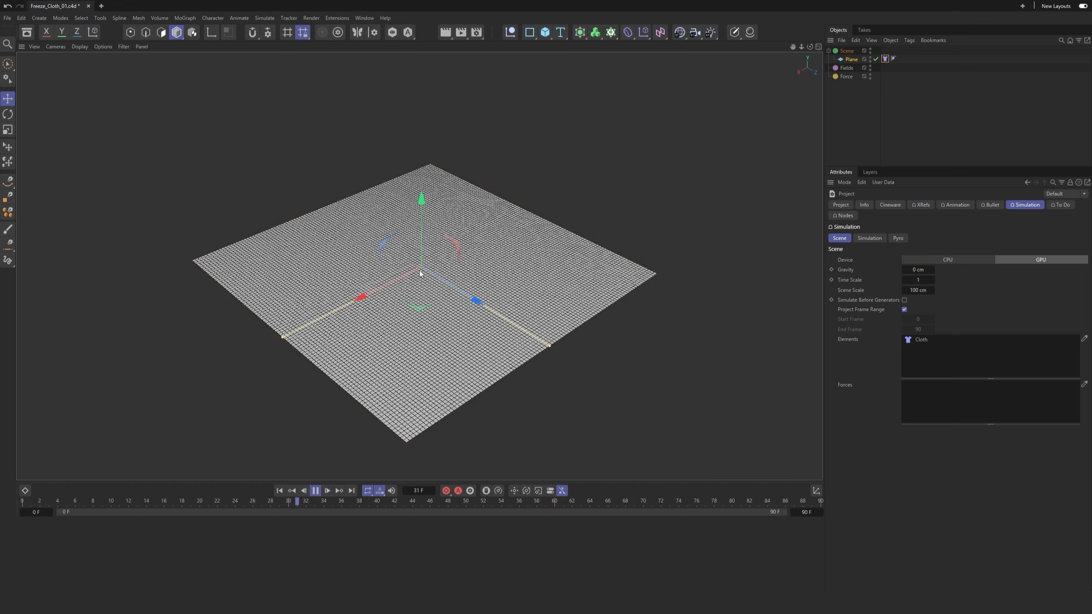
Step: Add a Turbulence force under the Force null with 100% scale and a strength of about 56.4 cm
click(846, 76)
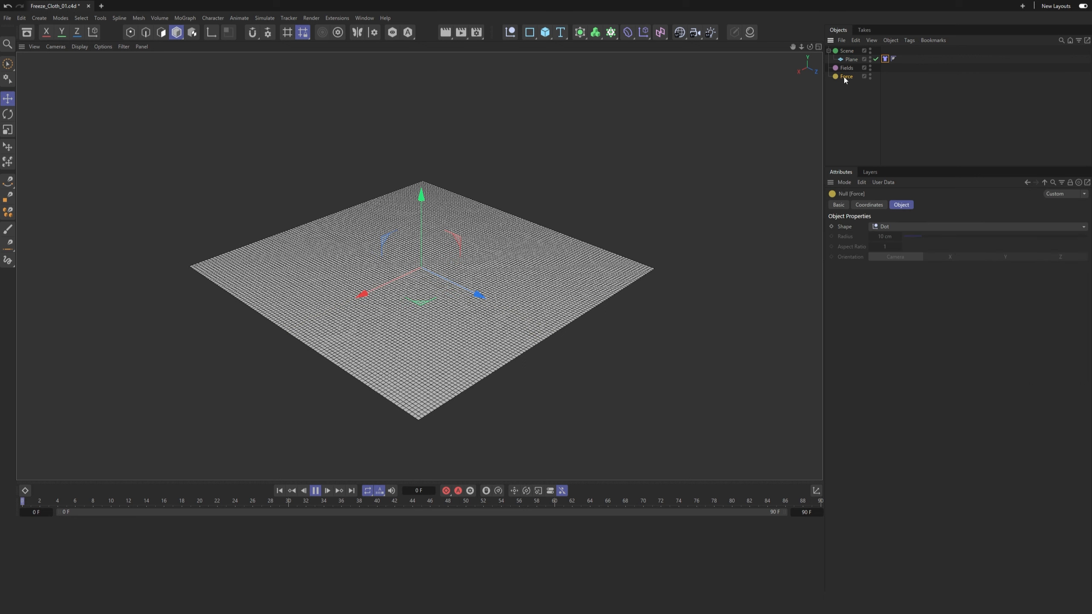
click(264, 18)
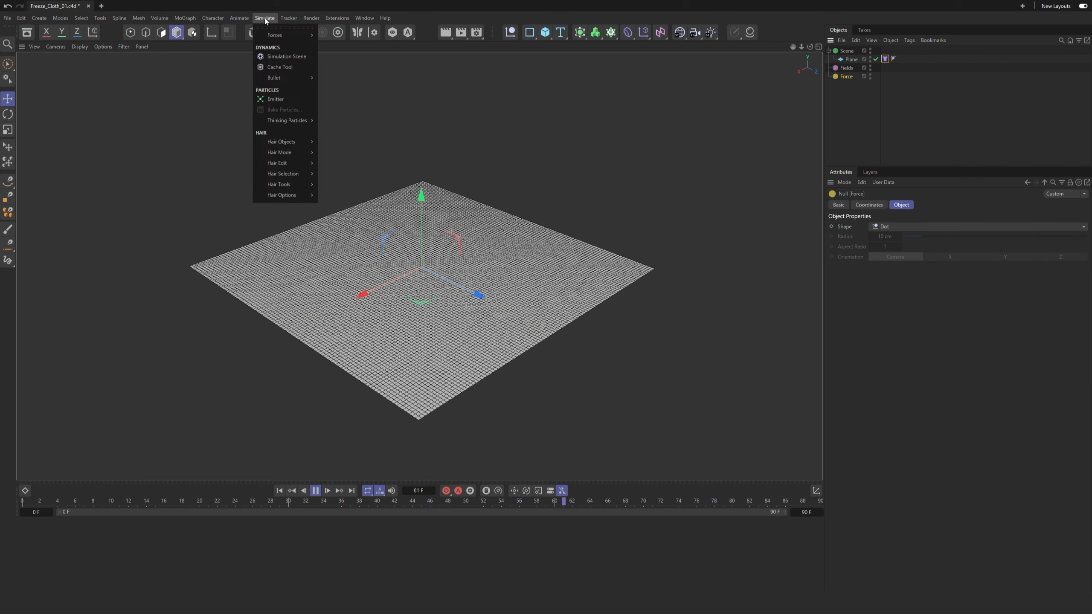
mouse_move(288, 38)
click(340, 111)
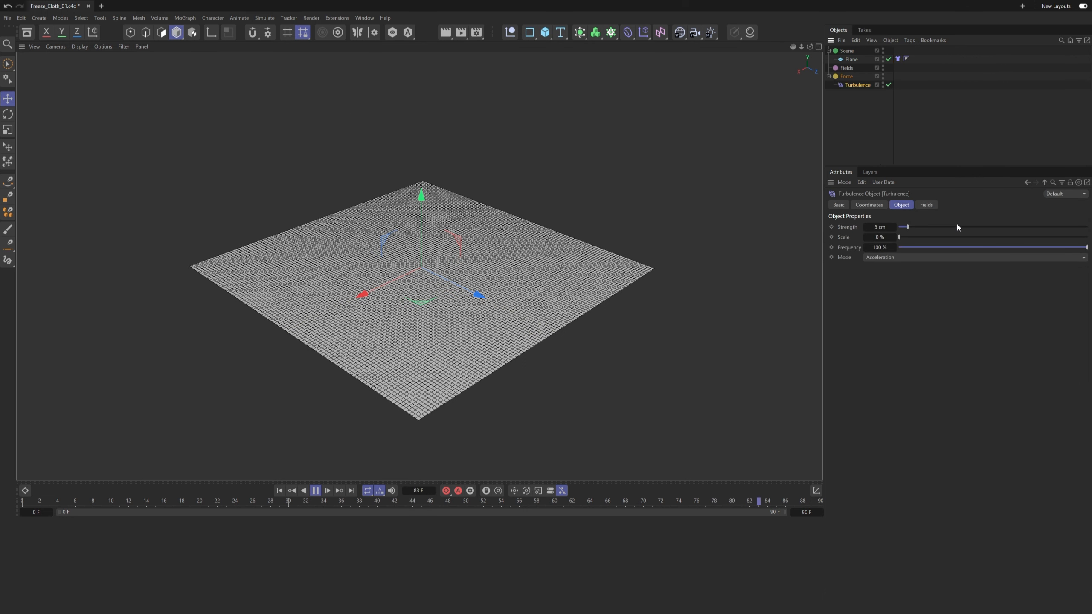
drag(962, 241, 1087, 238)
drag(986, 226, 1004, 227)
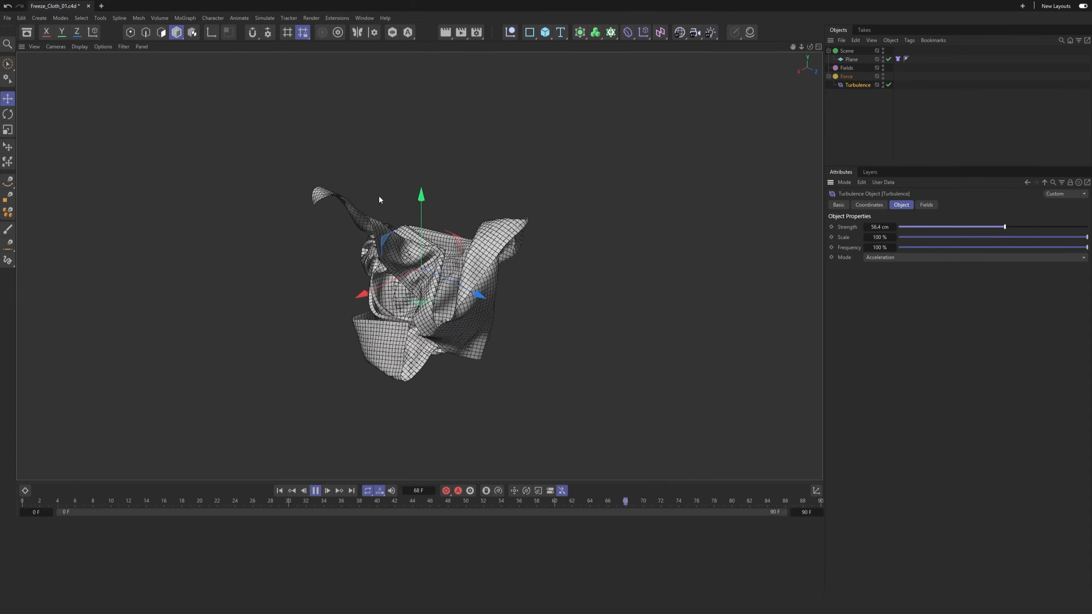
Step: Switch the viewport display to smooth shading without wireframe lines and select the plane's Phong tag
click(82, 47)
click(102, 75)
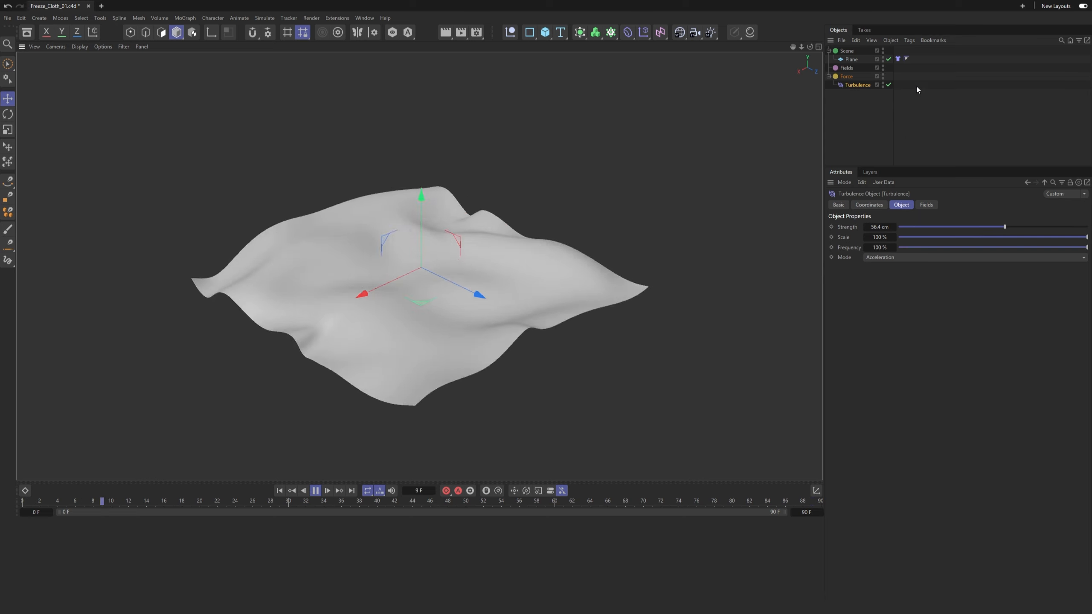
click(907, 59)
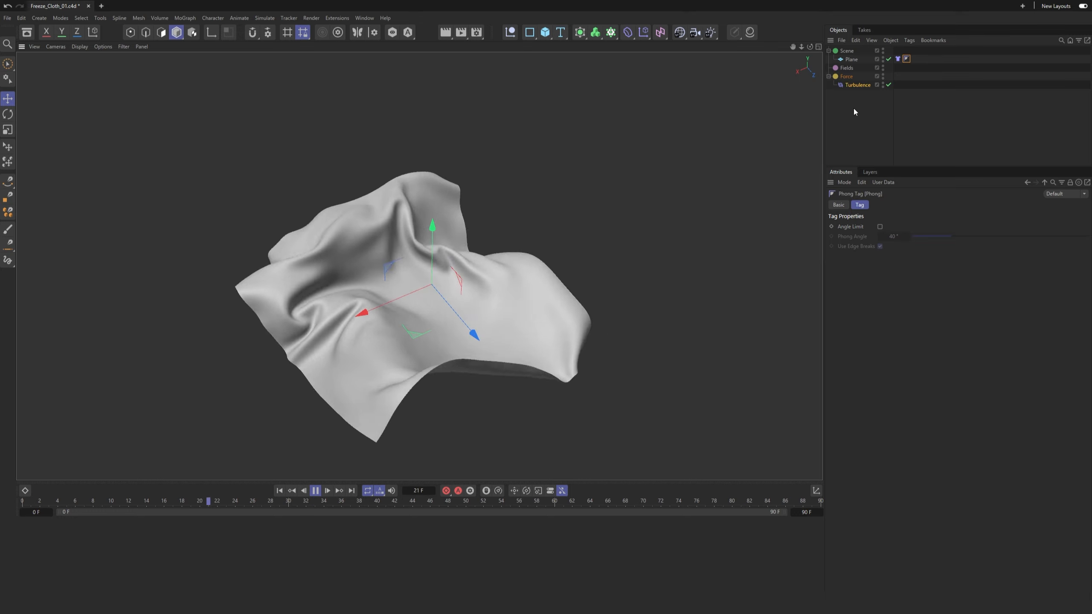
Step: Add a Field Force under the Force null and set its velocity type to Change Direction
click(847, 76)
click(264, 18)
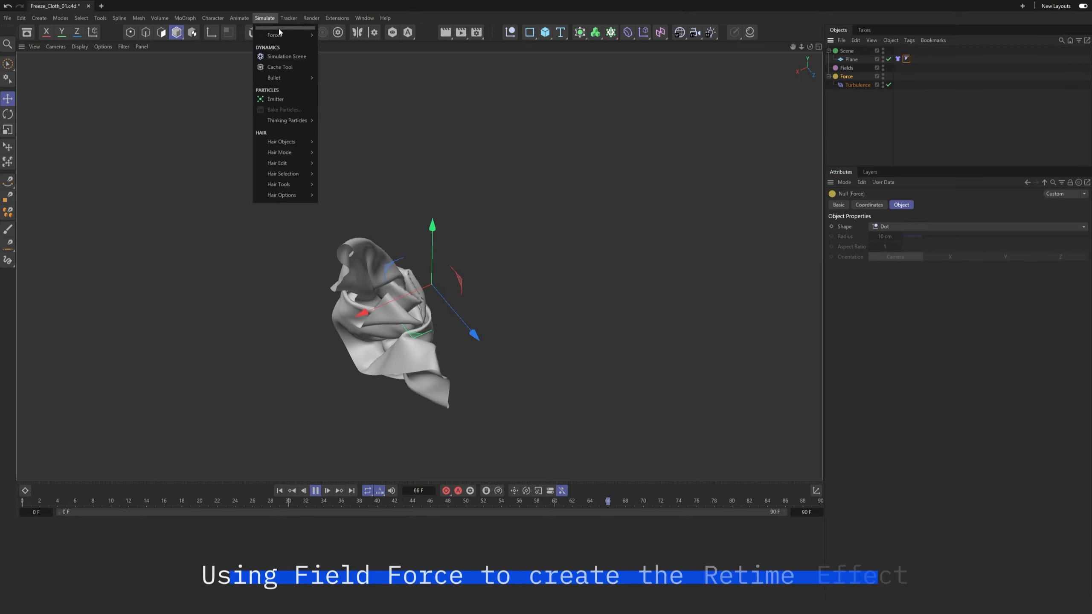
mouse_move(284, 35)
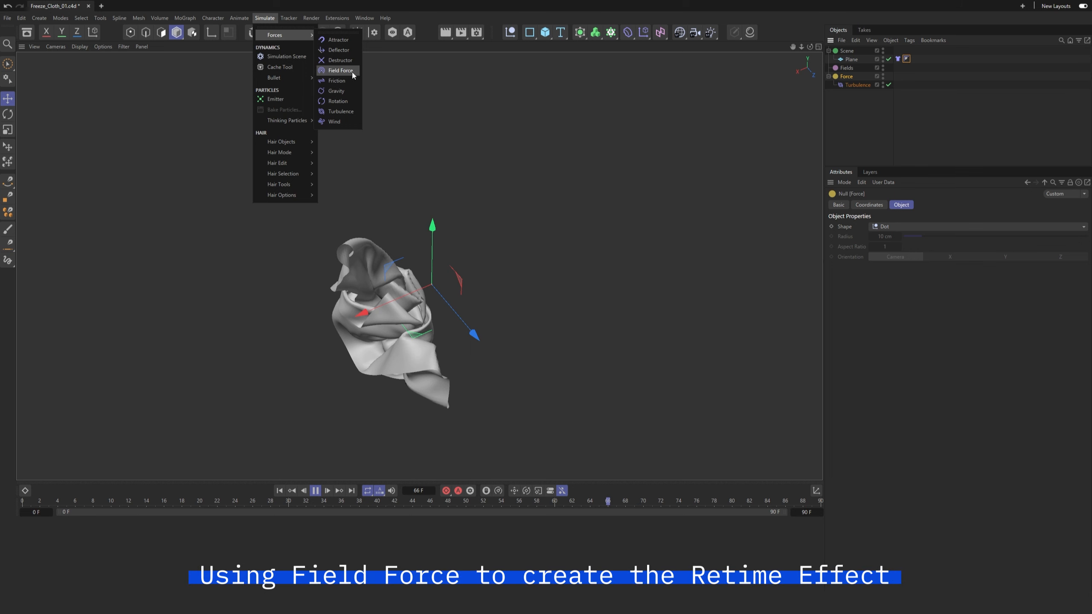
click(352, 71)
click(919, 226)
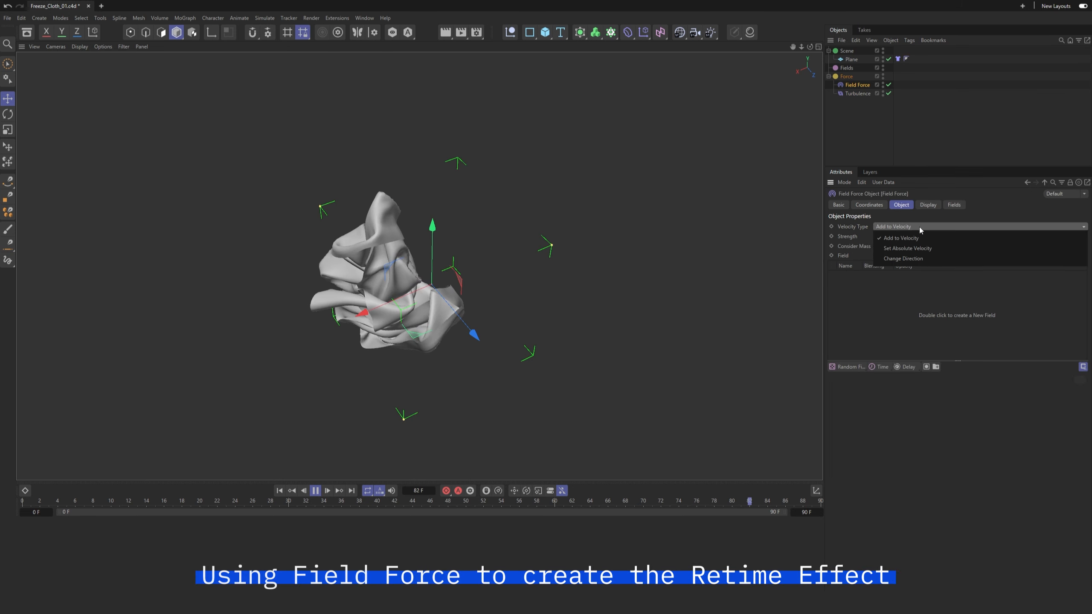
click(937, 260)
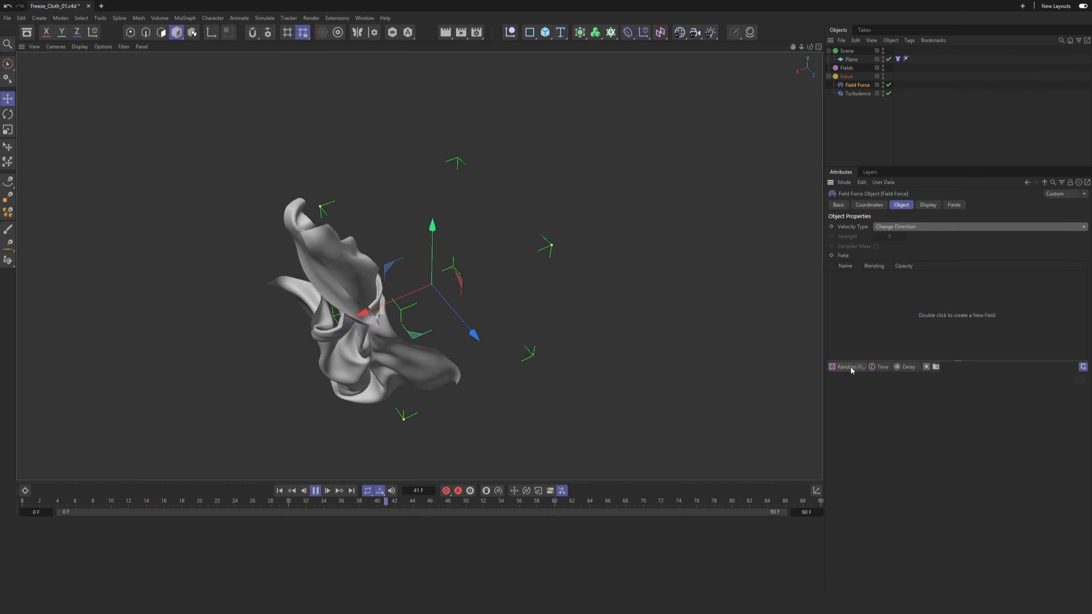
Step: Add a Random Field to the Field Force's direction field list and set its random mode to Random
click(850, 366)
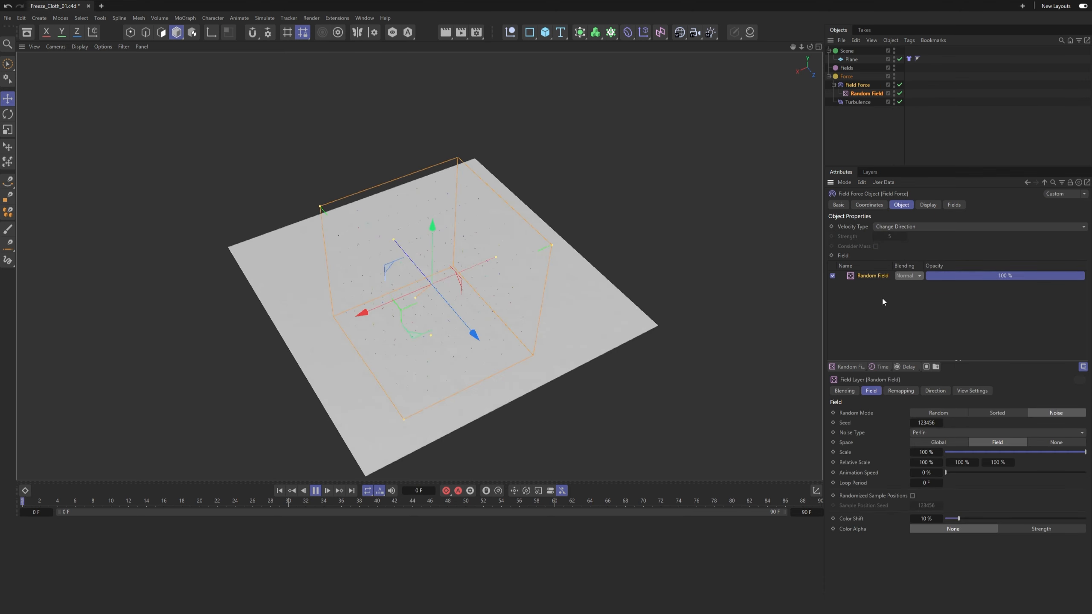
click(936, 413)
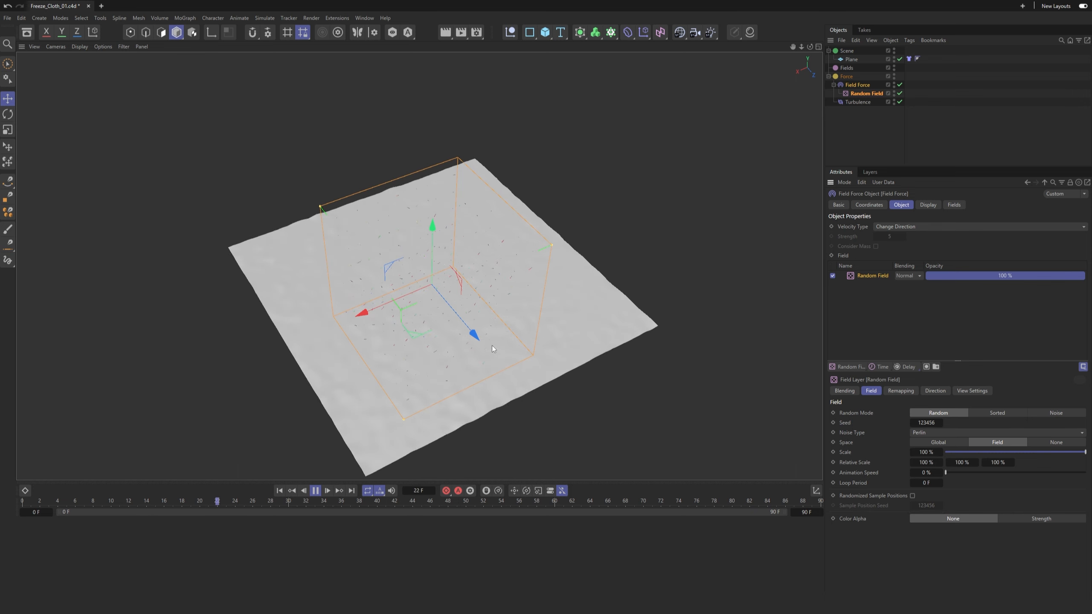
Step: Toggle the Random Field layer off and on repeatedly to compare the cloth's motion with and without it
click(832, 276)
click(832, 275)
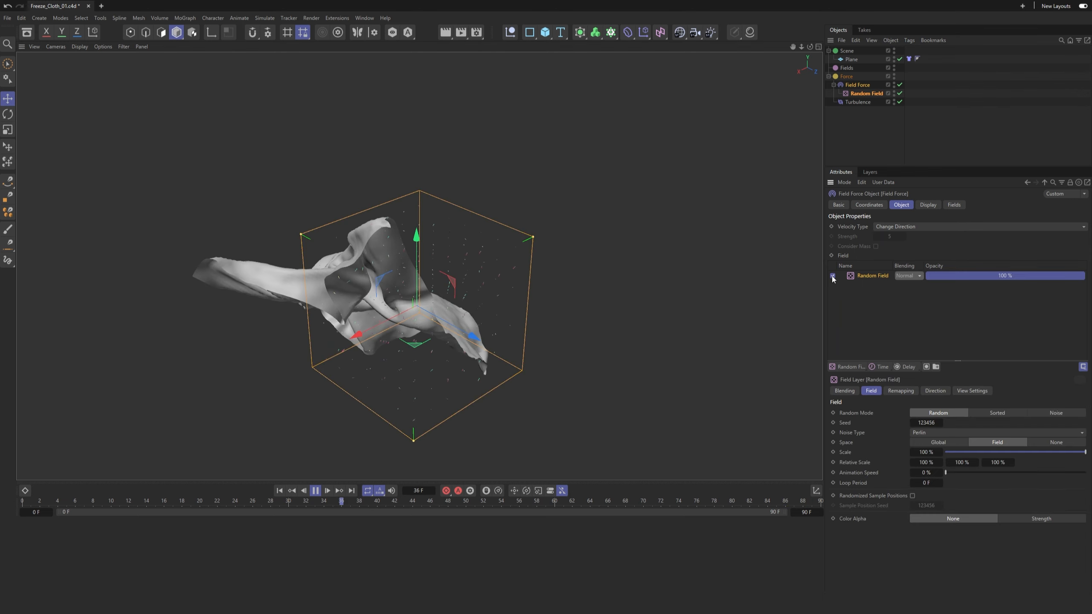
click(832, 276)
click(833, 275)
click(832, 276)
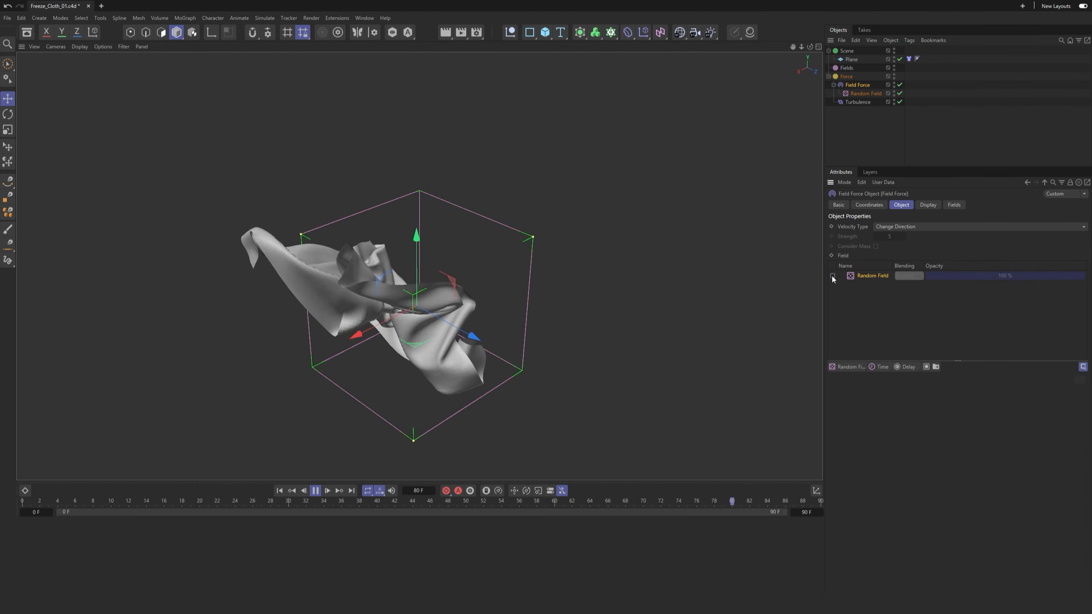
click(833, 276)
click(833, 276)
click(832, 276)
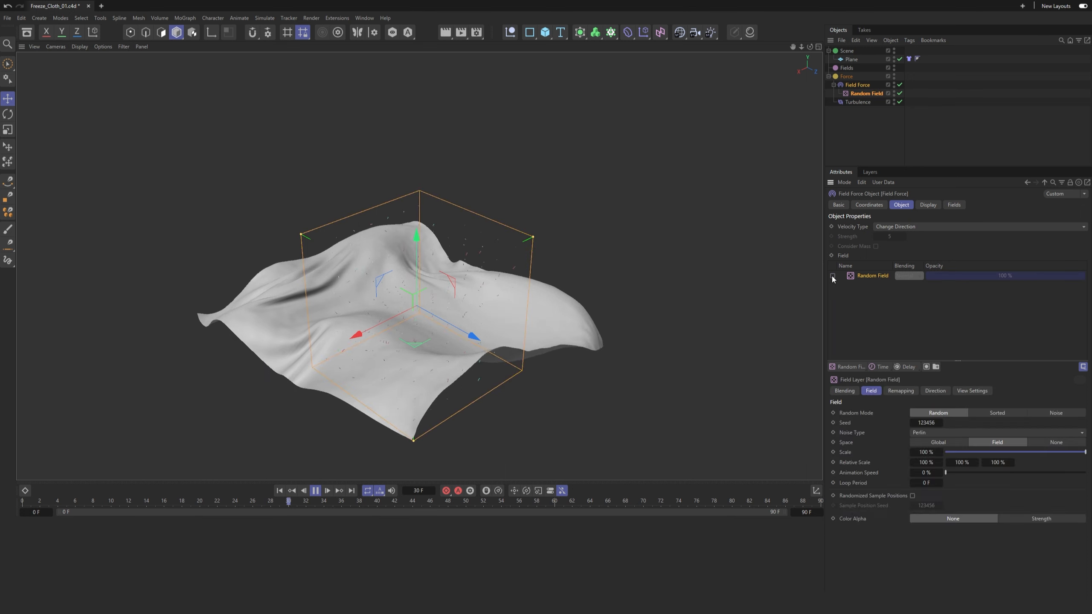
click(832, 276)
click(833, 276)
click(833, 276)
click(833, 276)
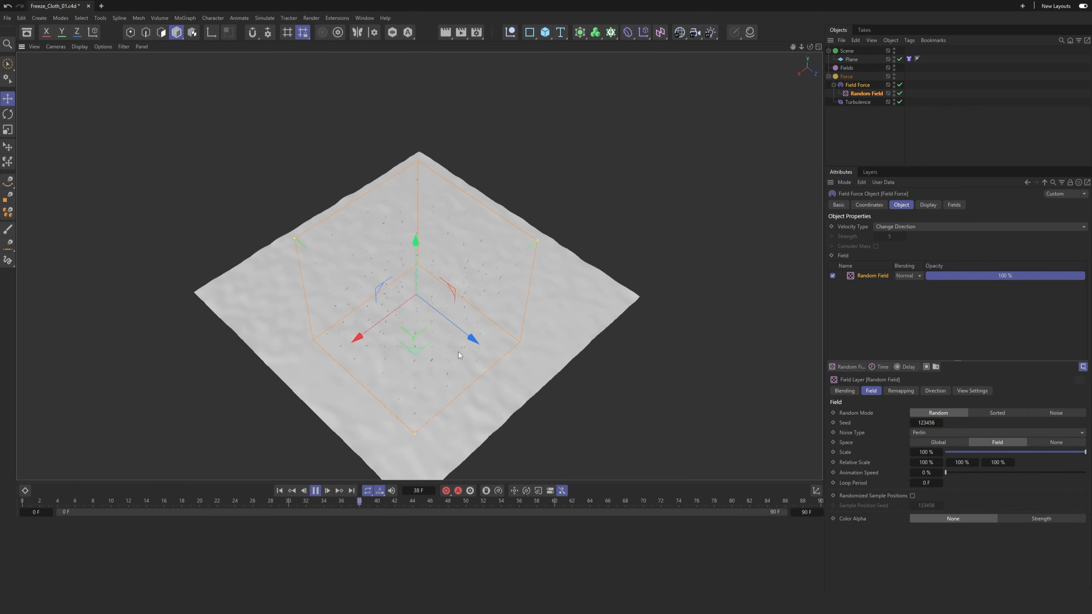
click(832, 276)
click(832, 276)
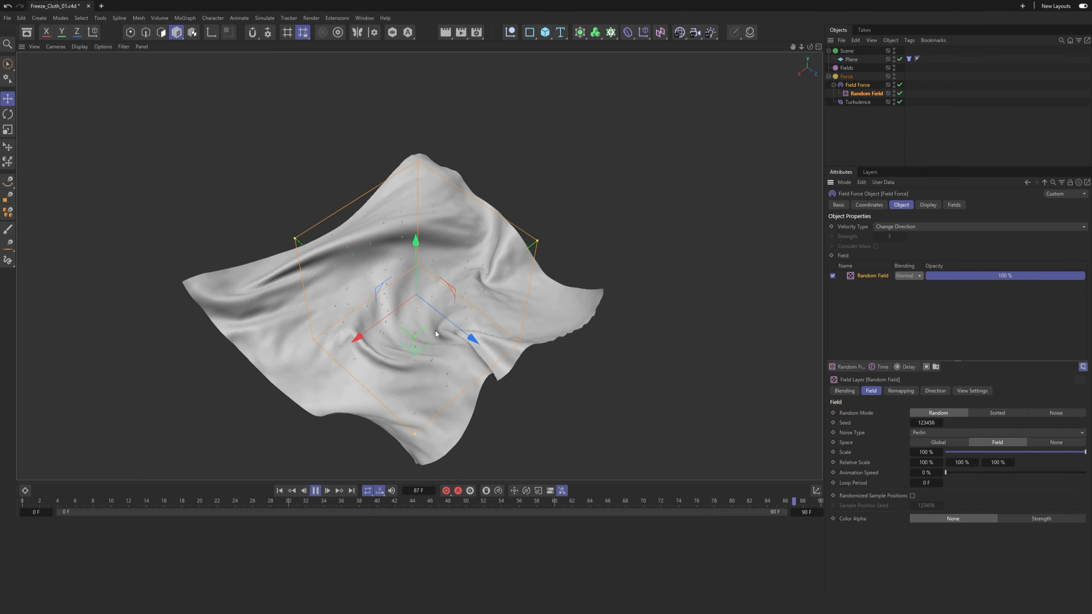
Step: Limit the Field Force with a new Spherical Field and move that field object under the Fields null
click(954, 205)
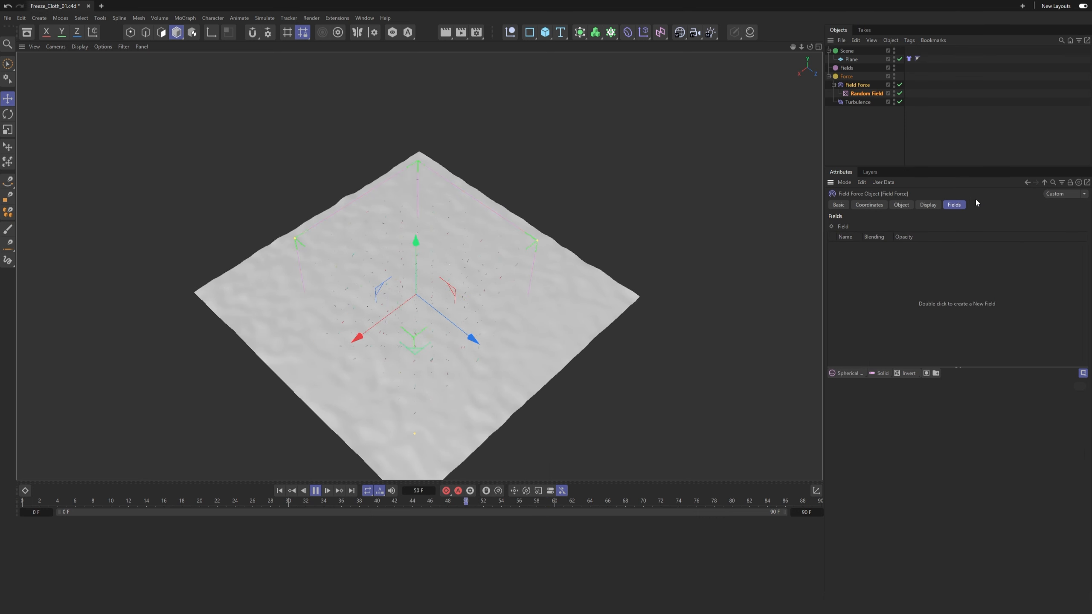
click(852, 374)
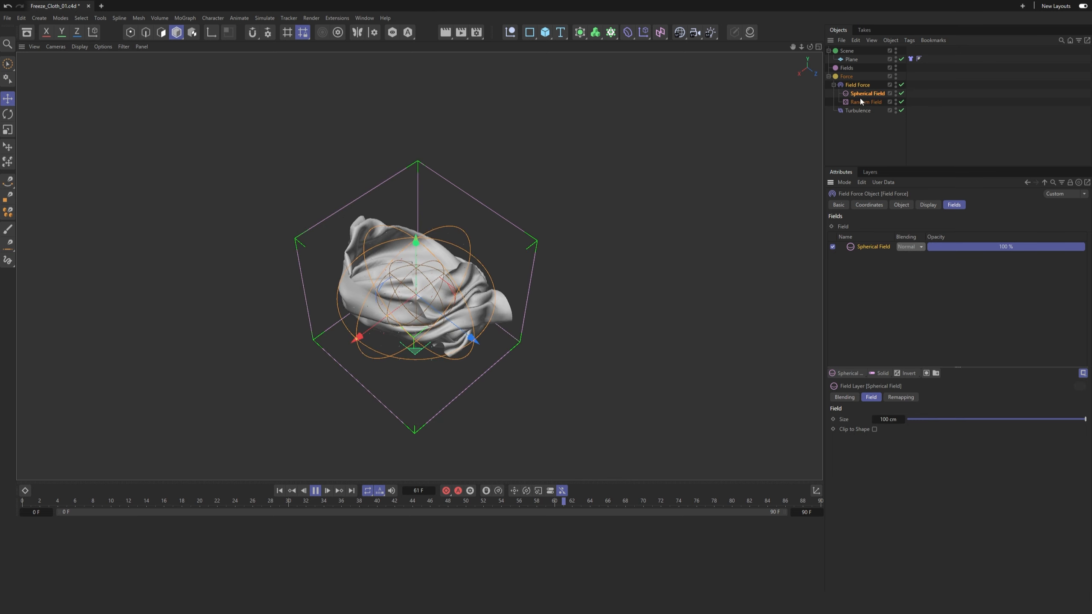
drag(865, 94, 849, 71)
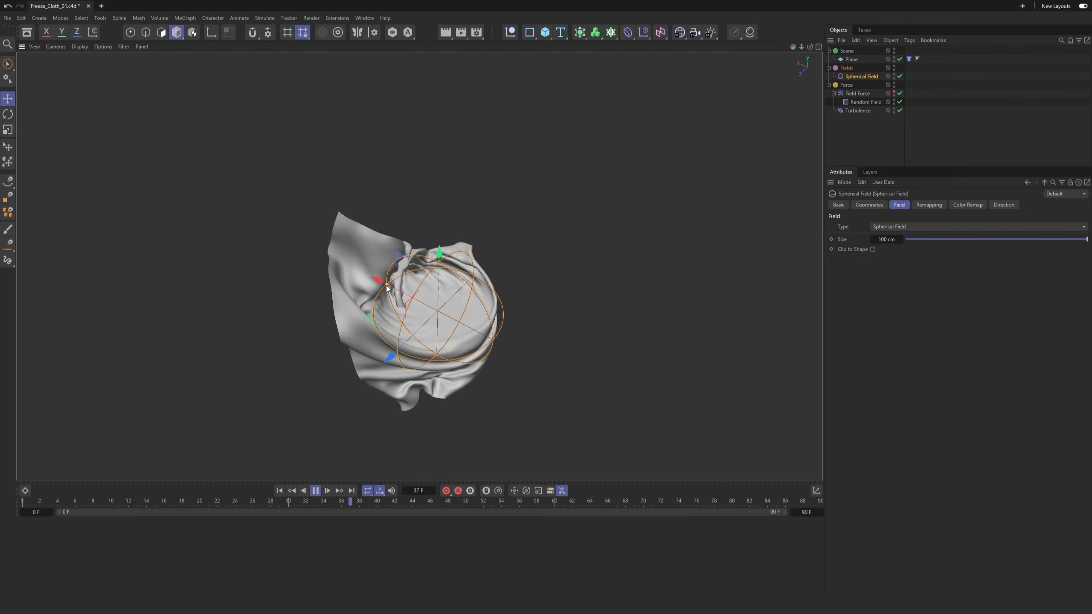
Step: Reposition the Spherical Field over the cloth and enlarge it to a size of about 277.6 cm
mouse_move(369, 320)
mouse_down()
mouse_move(422, 327)
mouse_move(572, 285)
mouse_move(497, 256)
mouse_move(420, 262)
mouse_move(357, 290)
mouse_move(324, 360)
mouse_move(250, 375)
mouse_move(303, 258)
mouse_move(399, 226)
mouse_move(410, 294)
mouse_move(367, 307)
mouse_up()
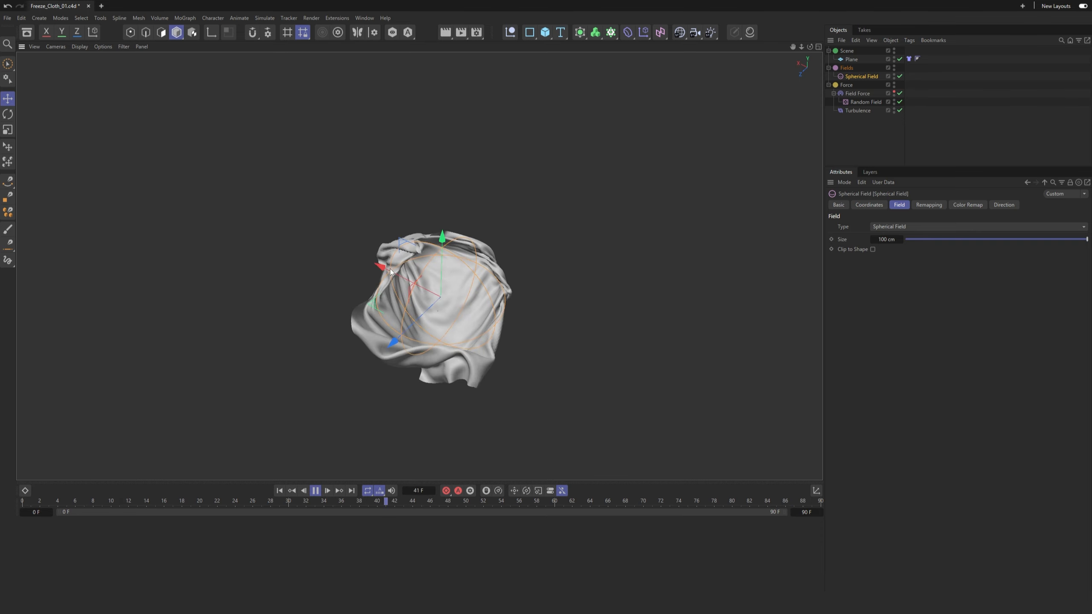
drag(388, 271, 288, 272)
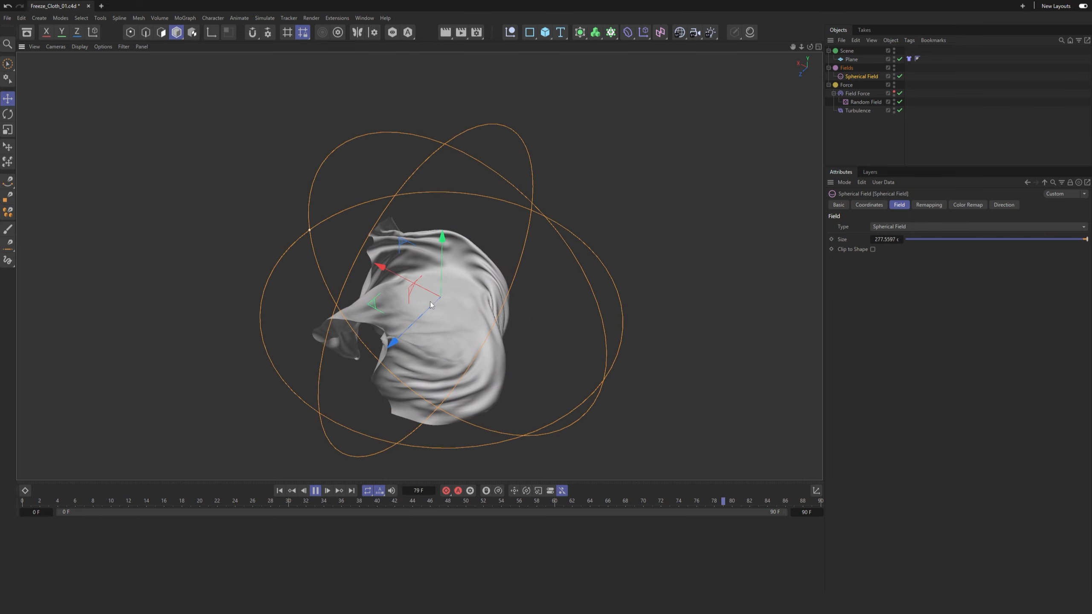
alt+drag(440, 319, 459, 303)
scroll(446, 352, up, 3)
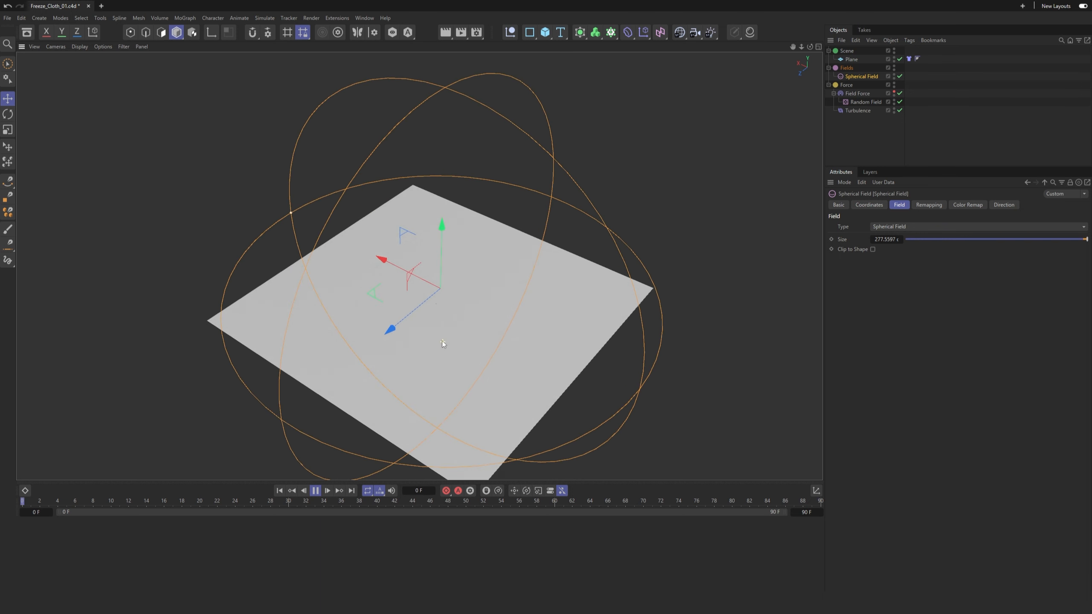
alt+drag(442, 342, 481, 306)
scroll(450, 329, up, 3)
scroll(450, 329, up, 3)
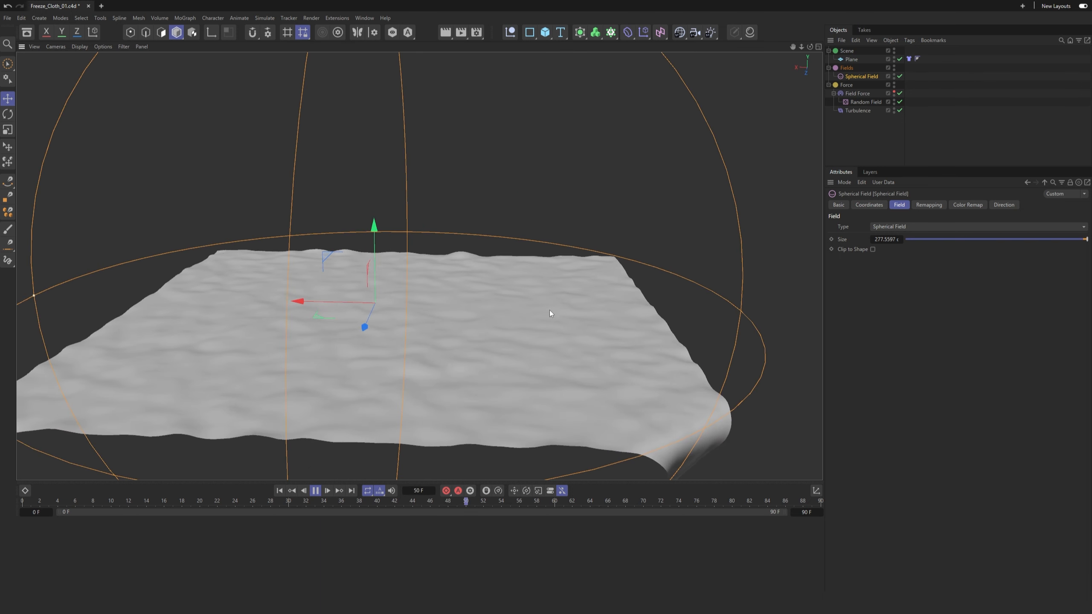
Step: Add the existing Spherical Field to the Turbulence force's fields with an Invert layer above it
click(868, 102)
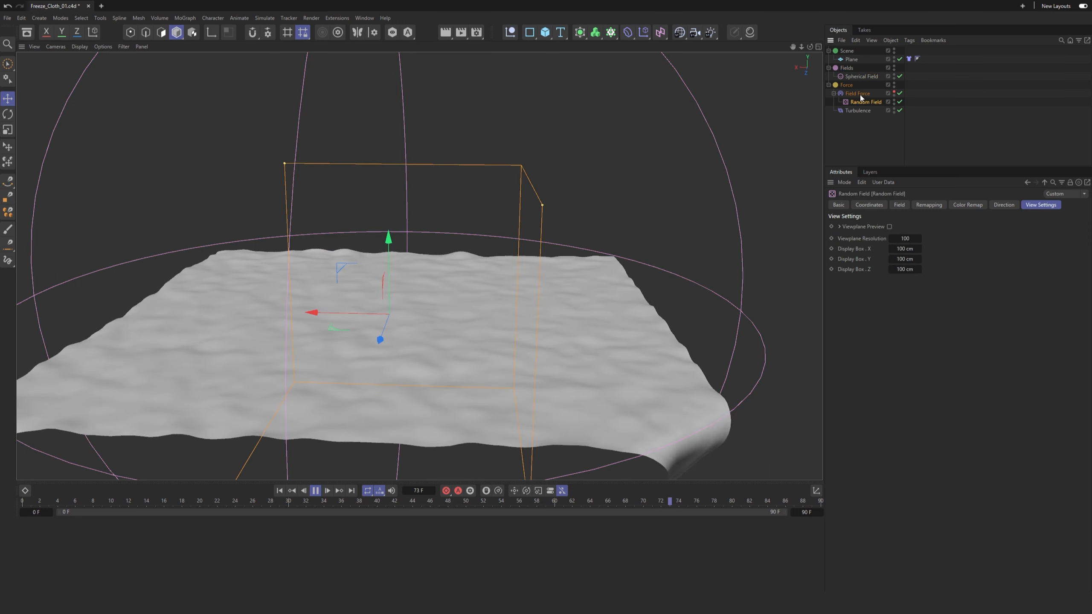
click(859, 111)
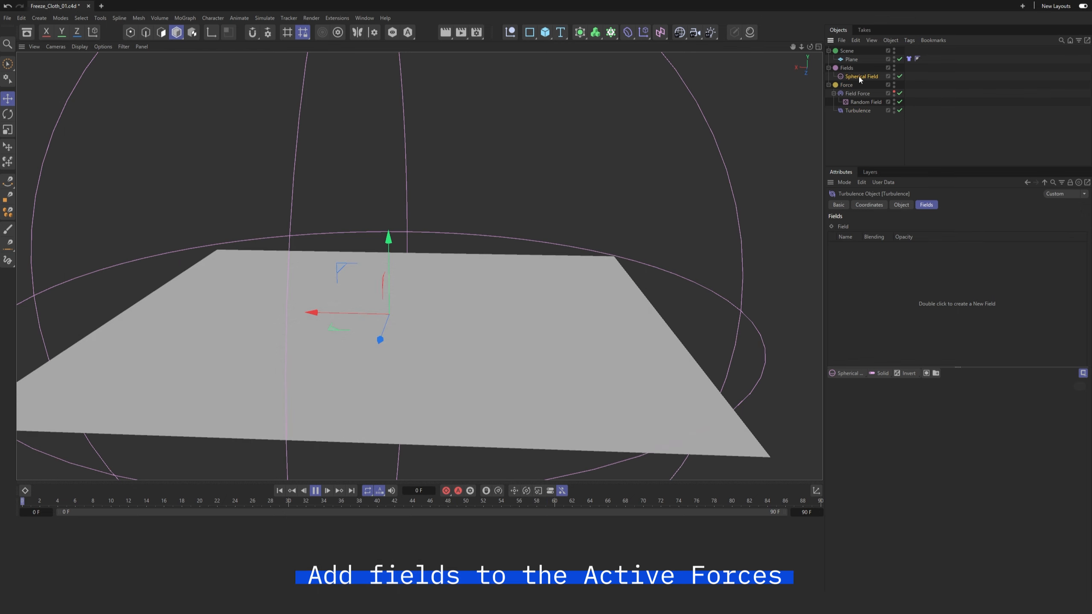
drag(858, 77, 868, 268)
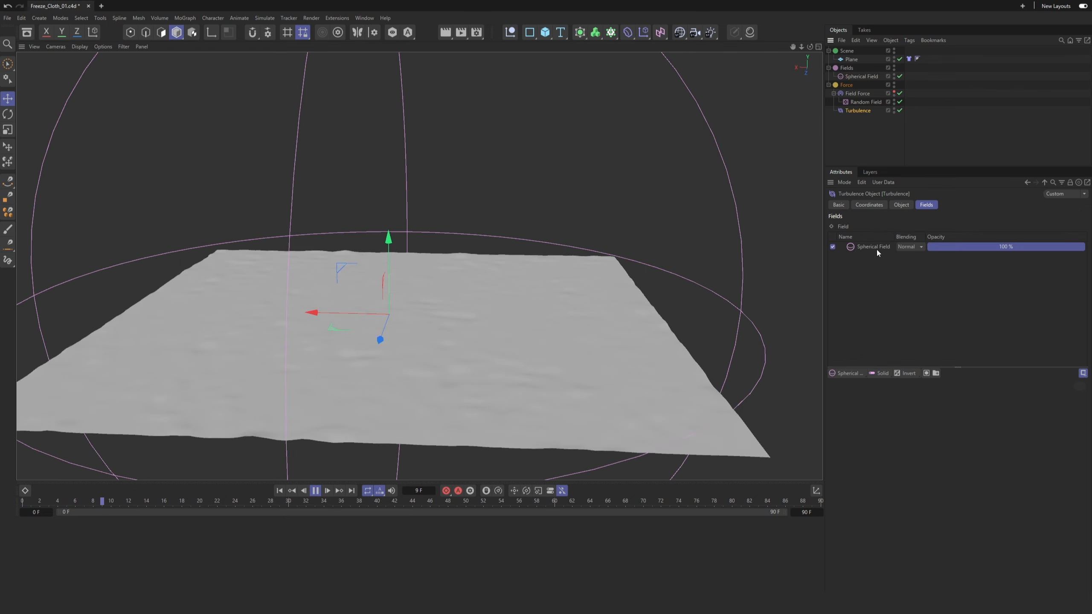
click(911, 373)
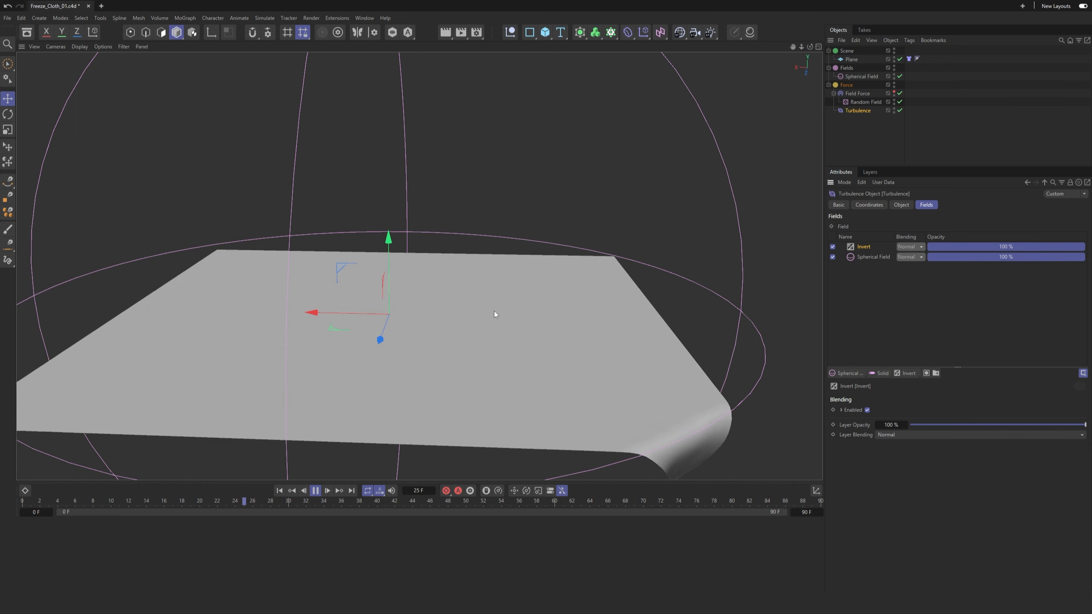
Step: Enlarge the Spherical Field to about 395 cm, beyond the whole cloth, and shrink it to about 87.7 cm
scroll(493, 311, down, 3)
click(662, 326)
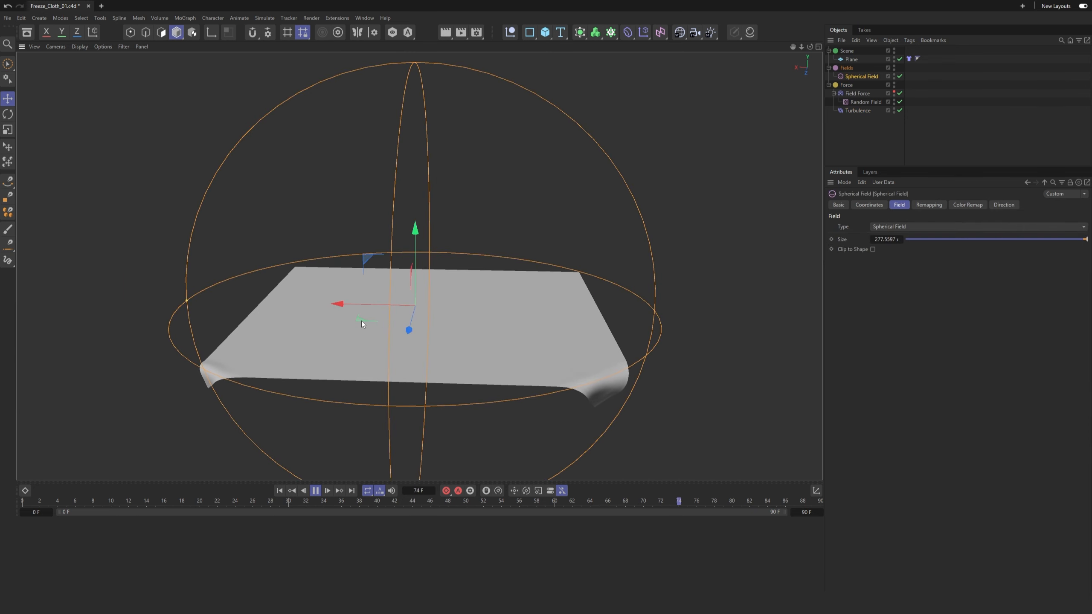
drag(190, 300, 93, 300)
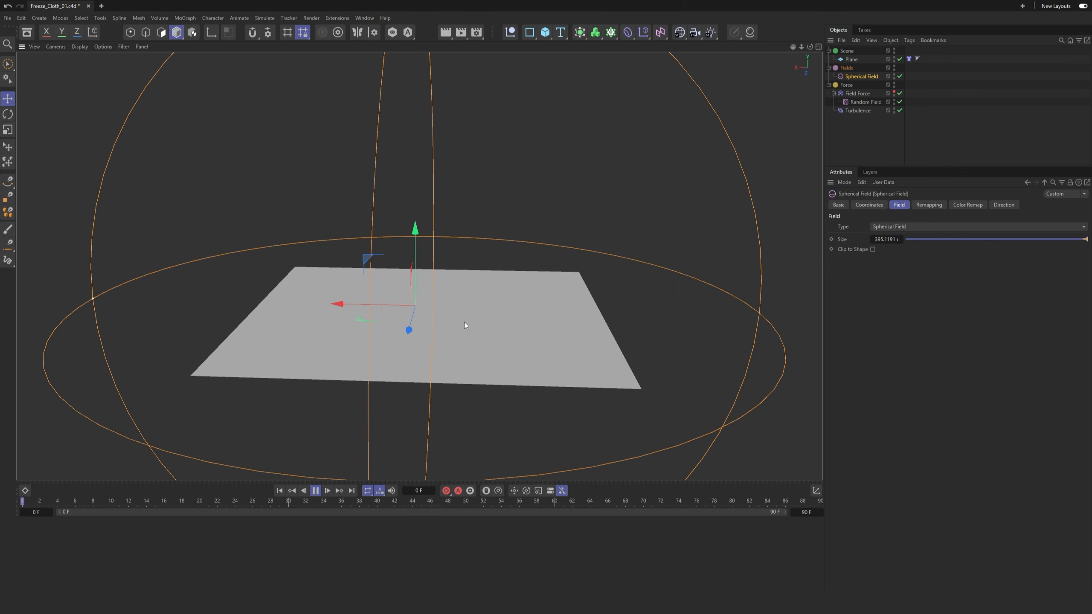
alt+drag(466, 323, 514, 308)
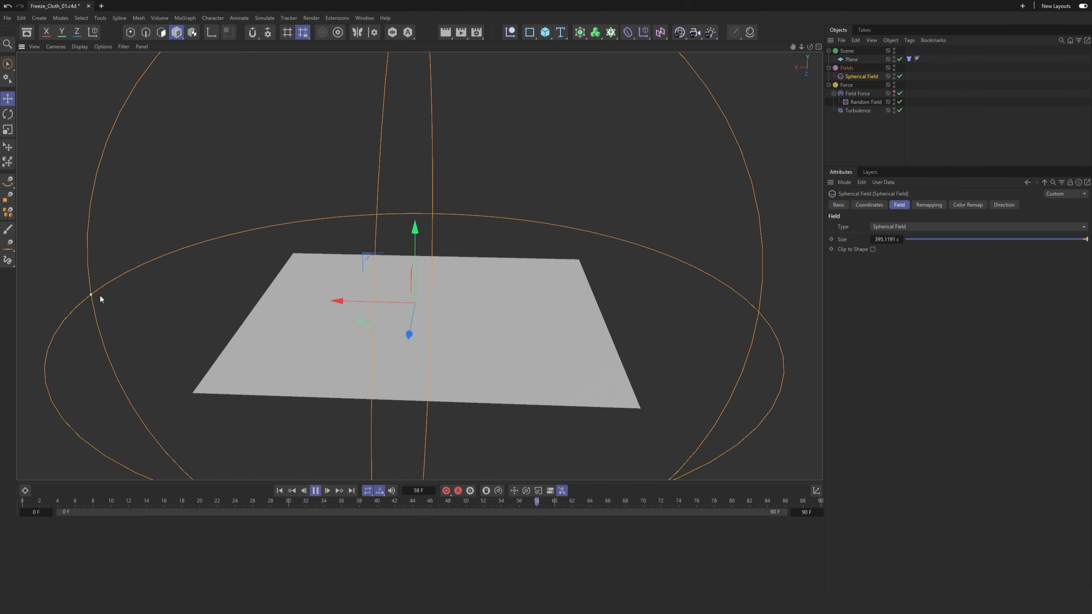
drag(96, 297, 375, 290)
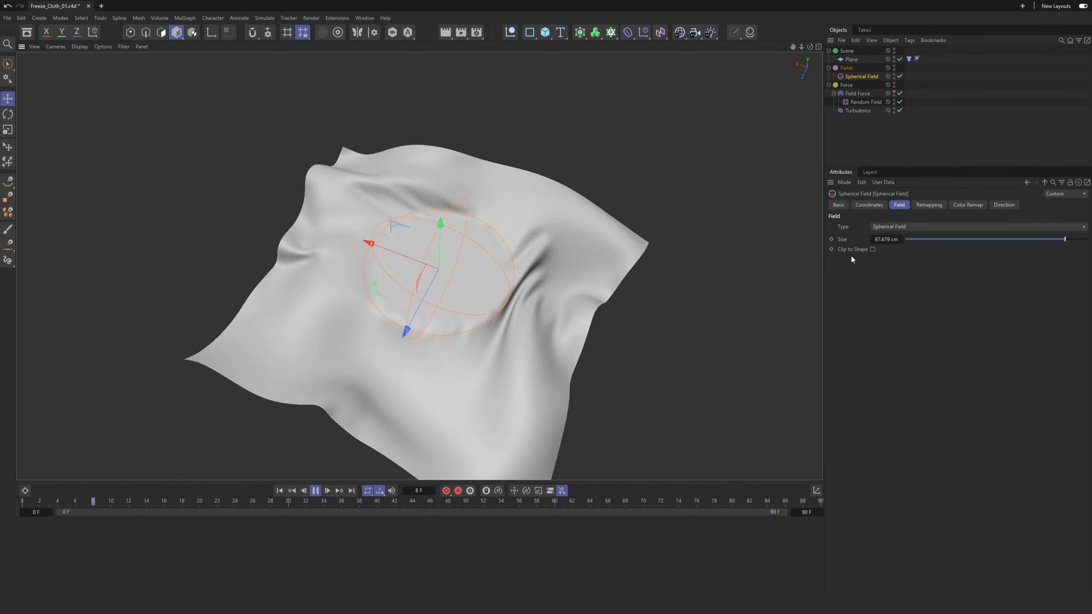
Step: Reset the Spherical Field's X, Y and Z position to 0 cm
click(881, 204)
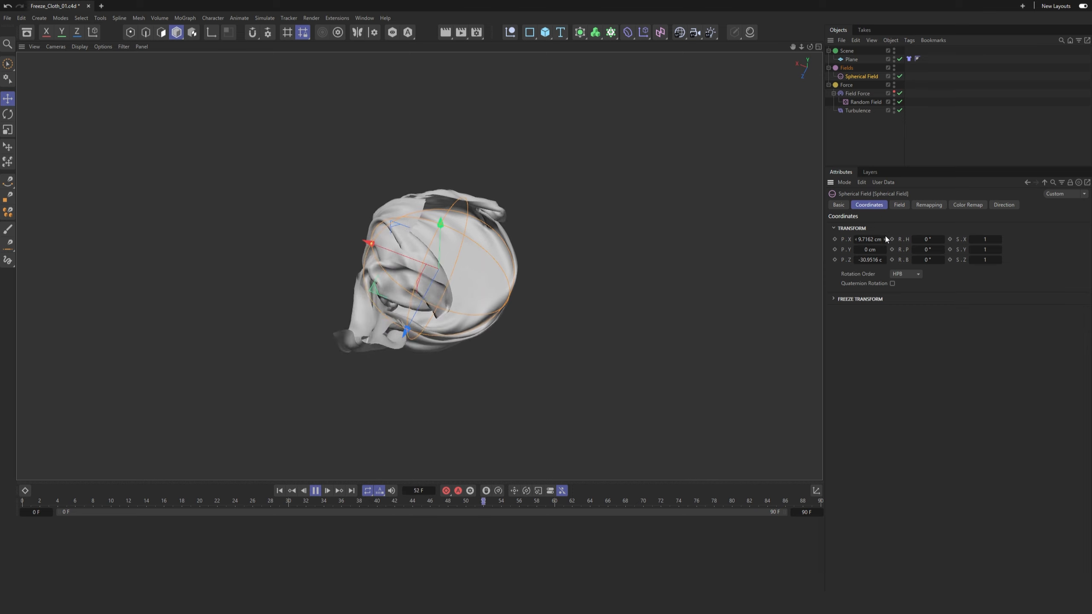
right_click(884, 261)
alt+drag(459, 280, 461, 247)
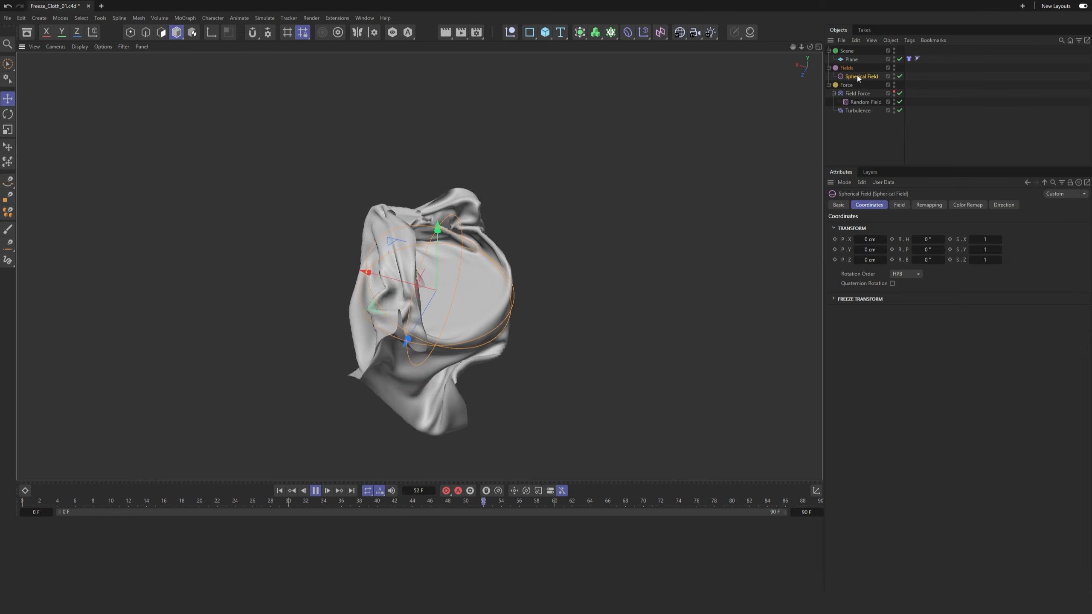
Step: Review the field lists of the Field Force and the Turbulence force
click(863, 95)
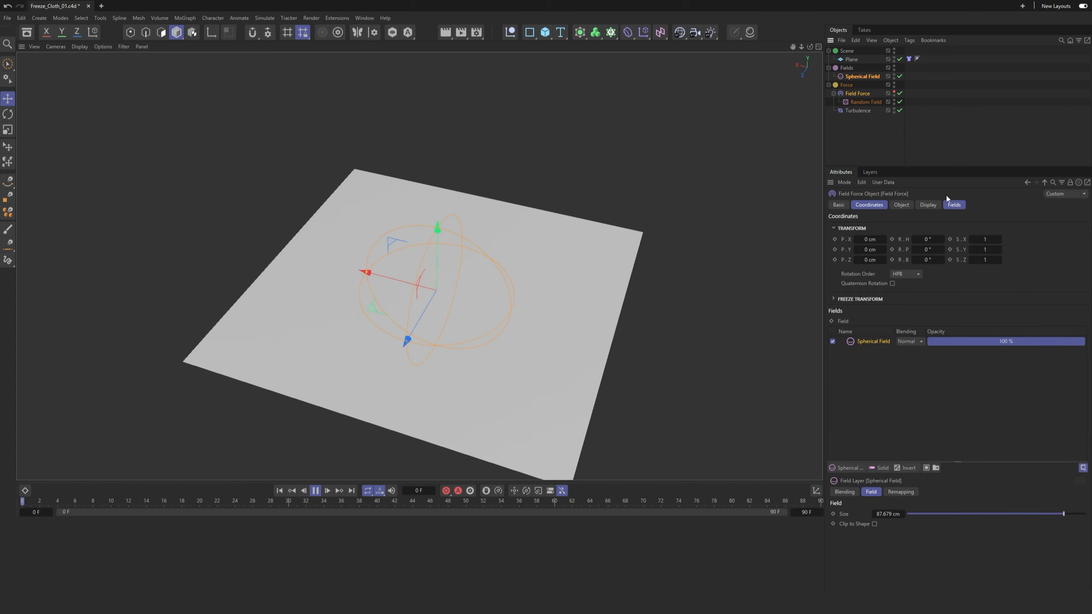
click(858, 110)
click(926, 206)
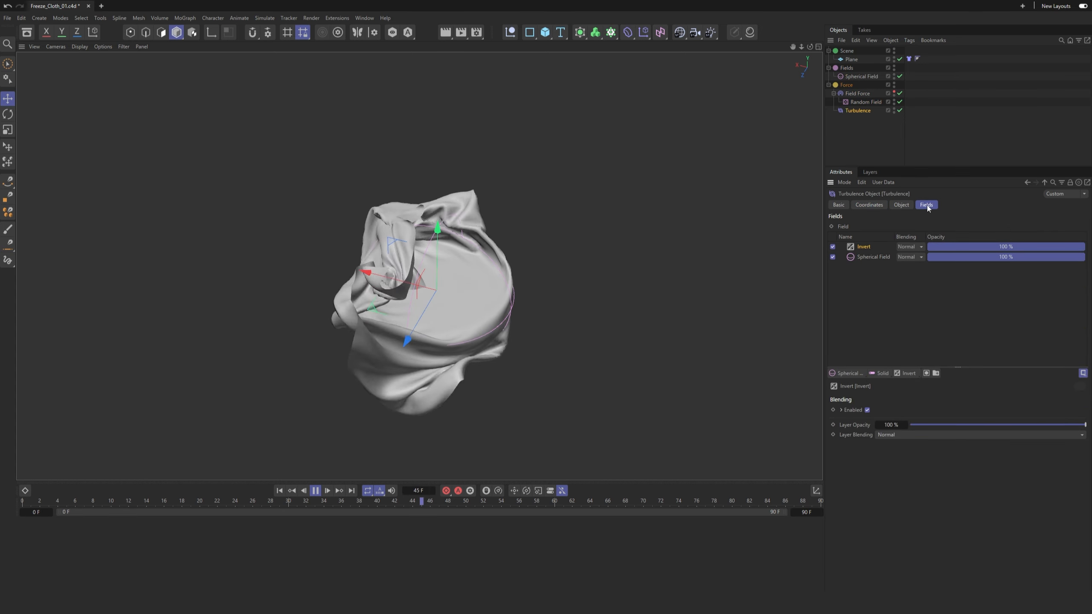
Step: Create a Group Field inside the Fields null
click(847, 68)
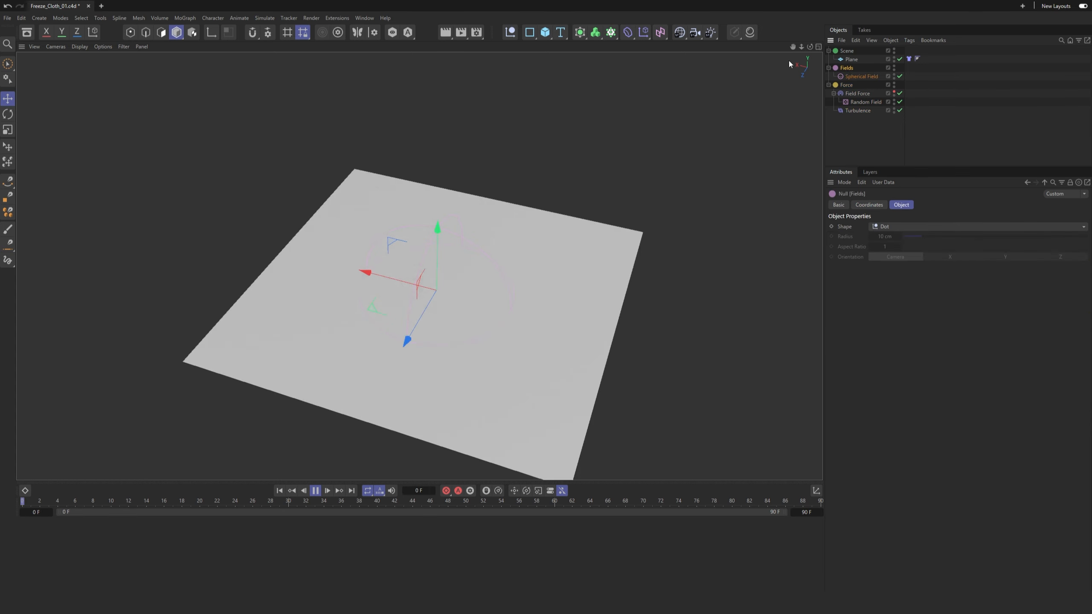
click(661, 32)
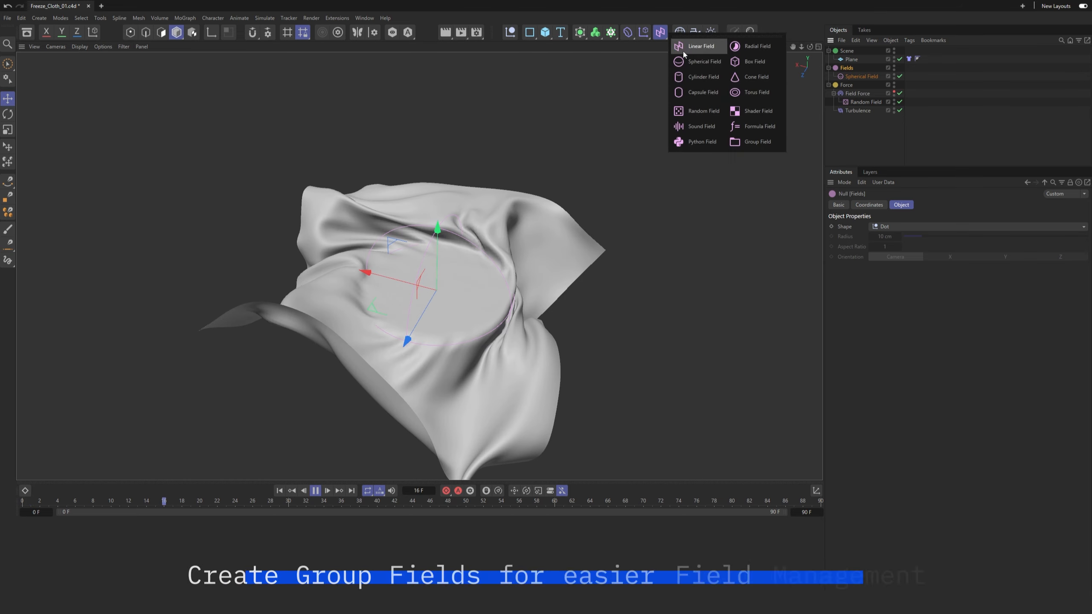
click(767, 146)
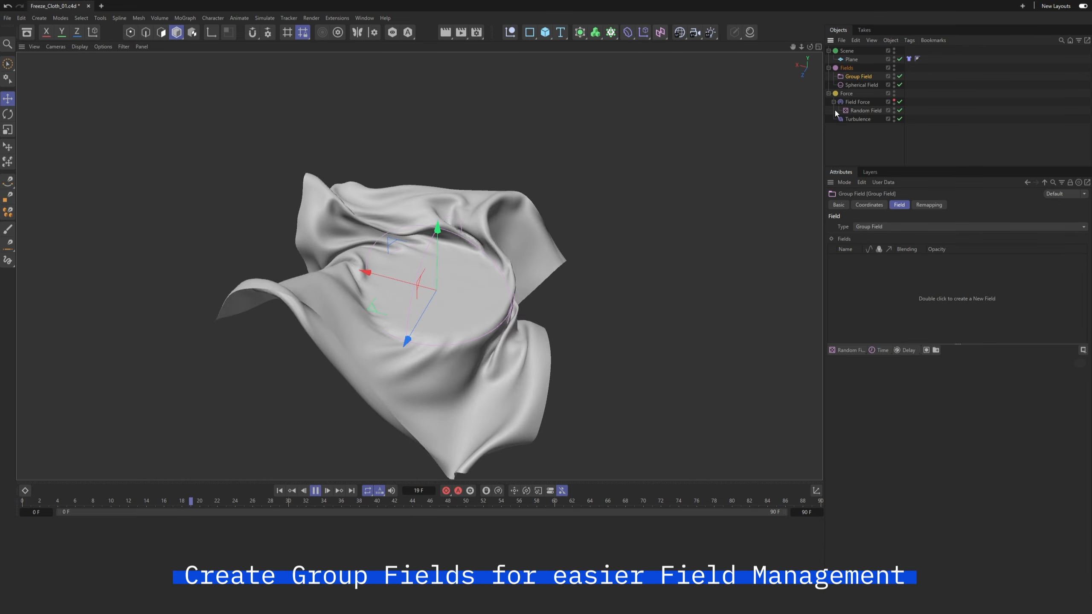
Step: Delete the existing Spherical Field and add a new Spherical Field inside the Group Field
click(863, 86)
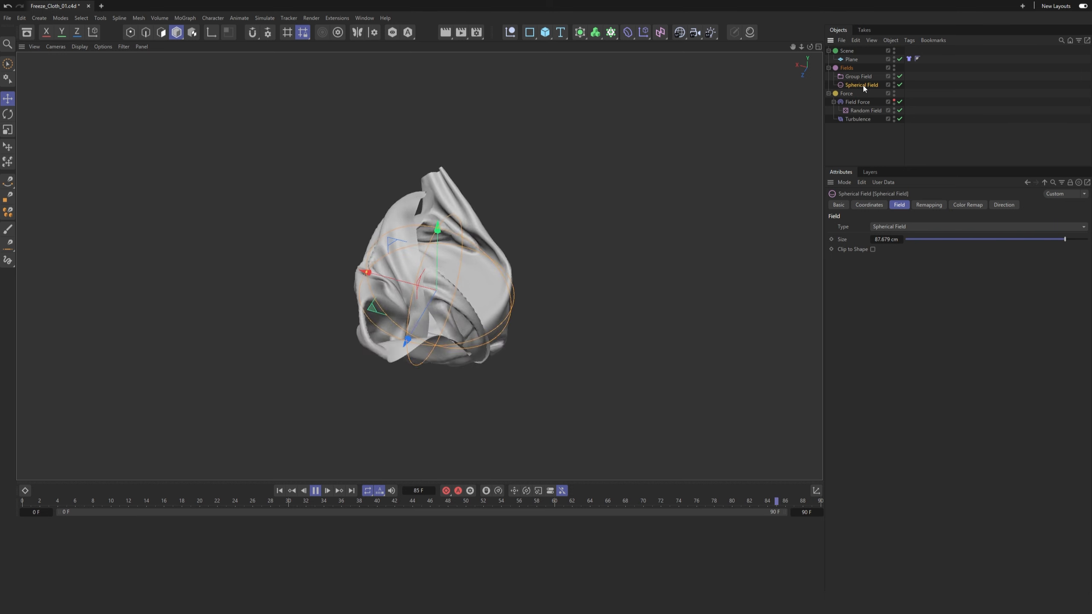
key(Delete)
click(858, 76)
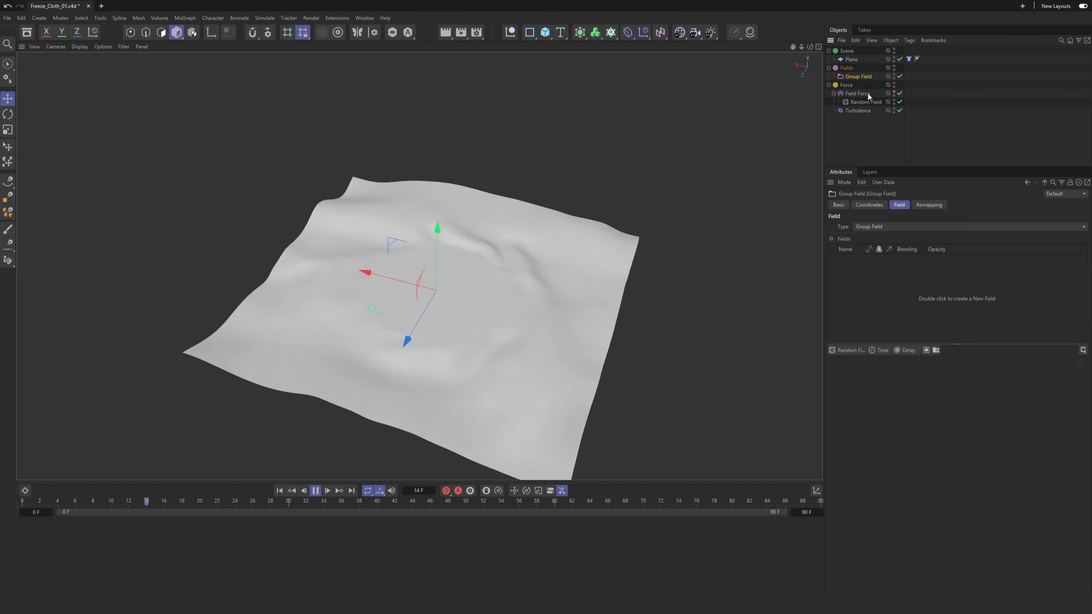
click(846, 350)
click(900, 376)
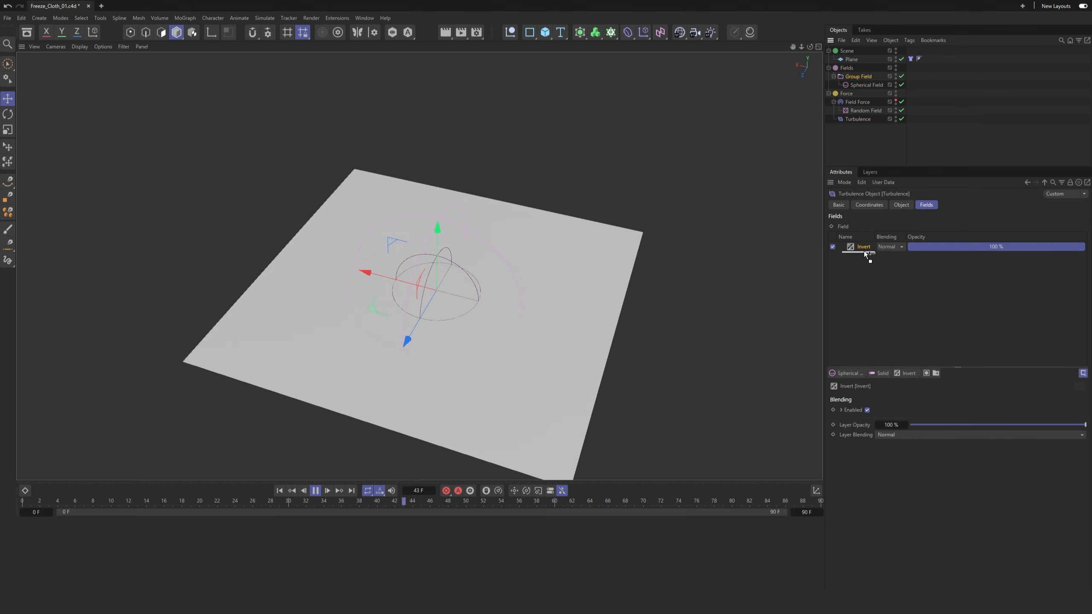
Step: Add the Group Field to the Field Force's field list and inspect the simulated cloth from another angle
click(858, 102)
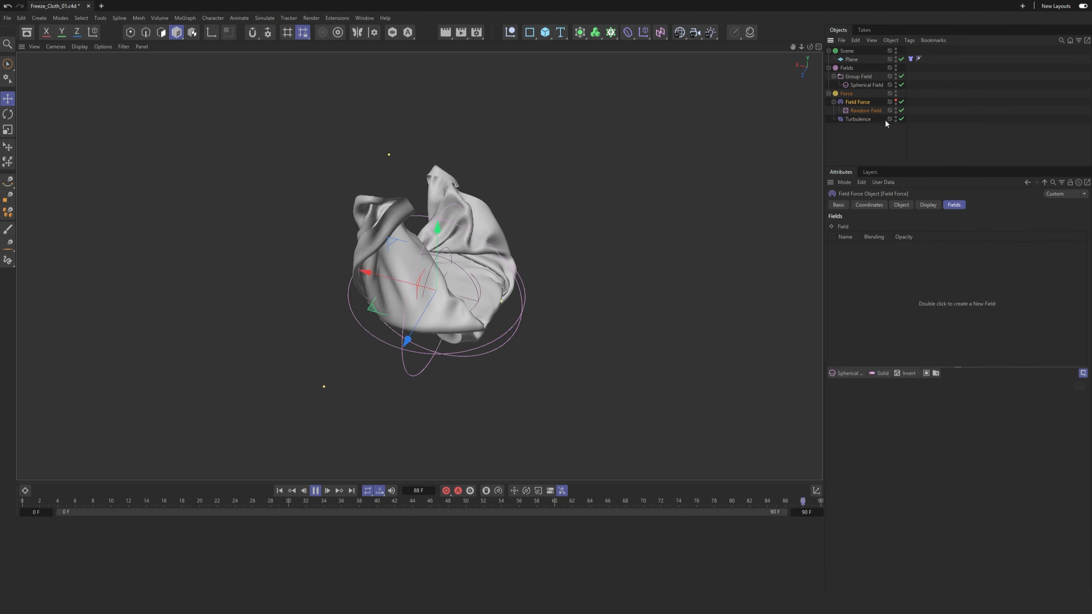
drag(858, 76, 860, 254)
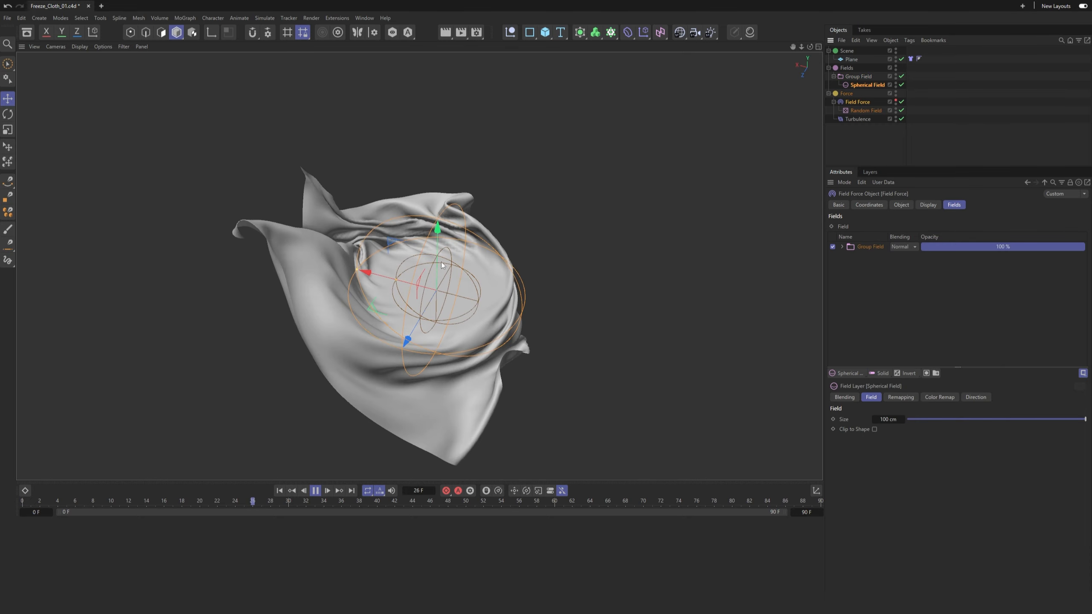
alt+drag(462, 308, 370, 261)
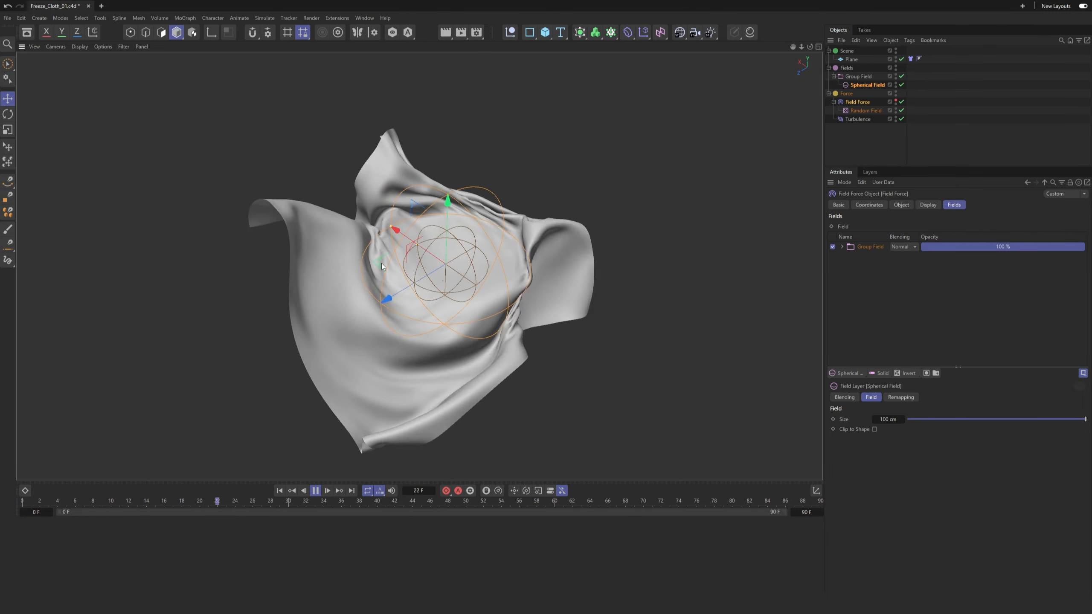
Step: Change the type of the Spherical Field inside the Group Field to Formula Field
click(863, 86)
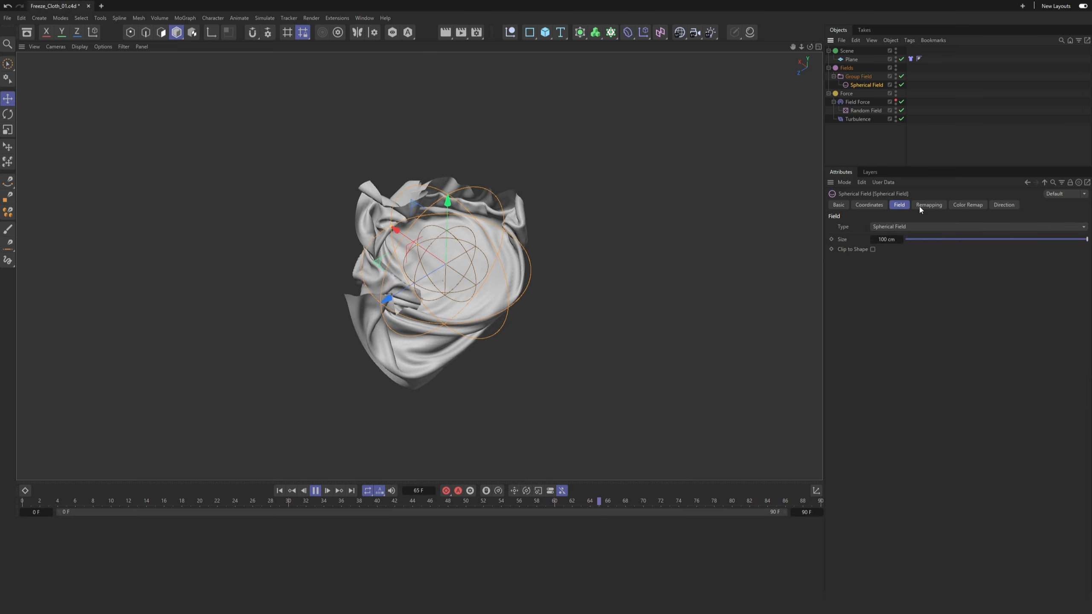
click(901, 226)
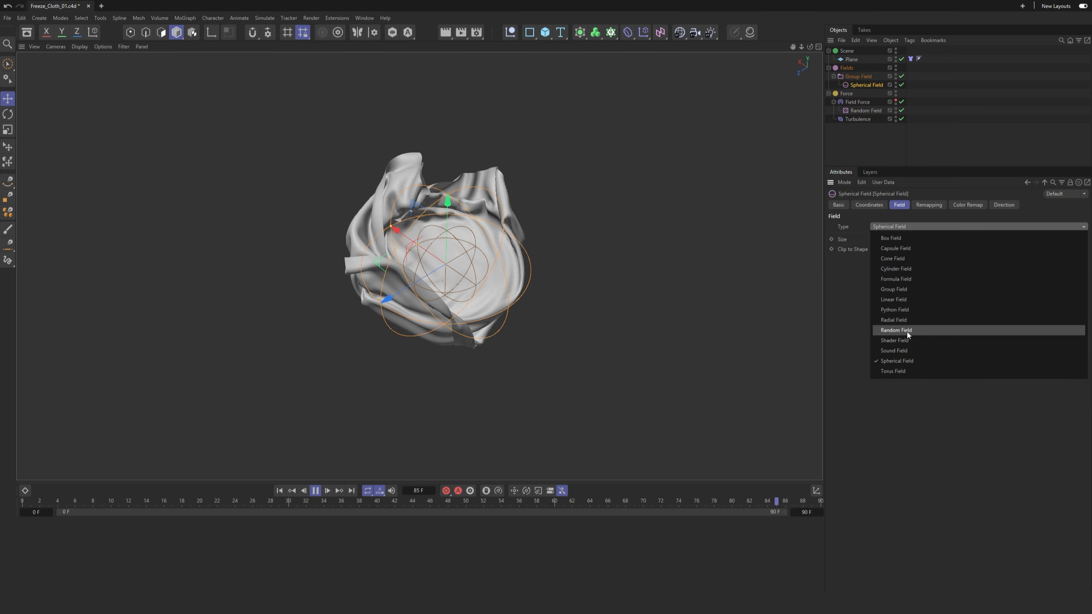
click(911, 278)
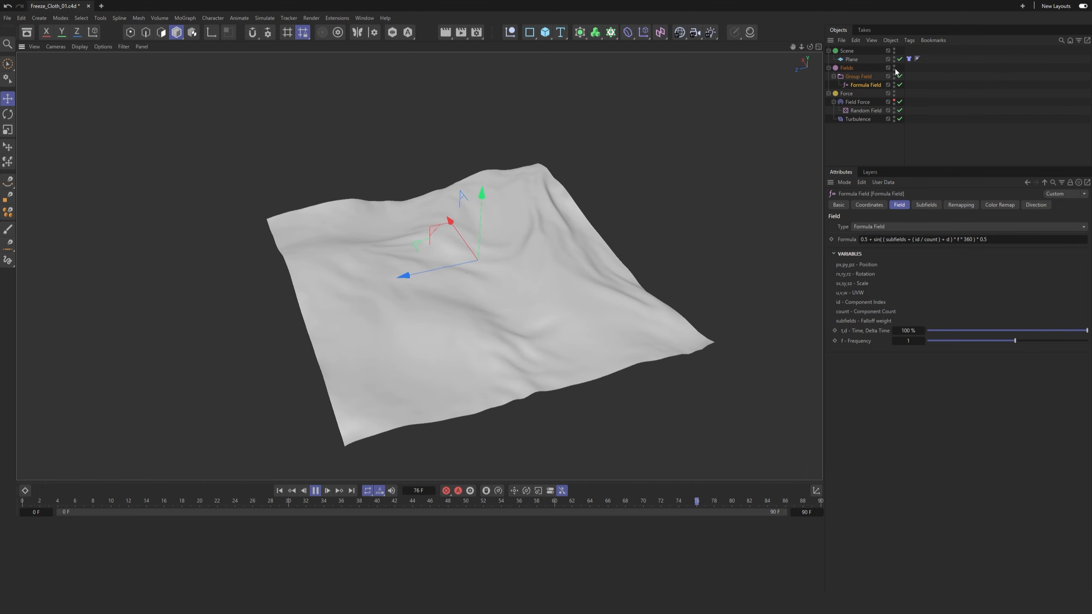
Step: Add a Vertex Map tag to the Plane and place the Group Field in the tag's fields
right_click(854, 58)
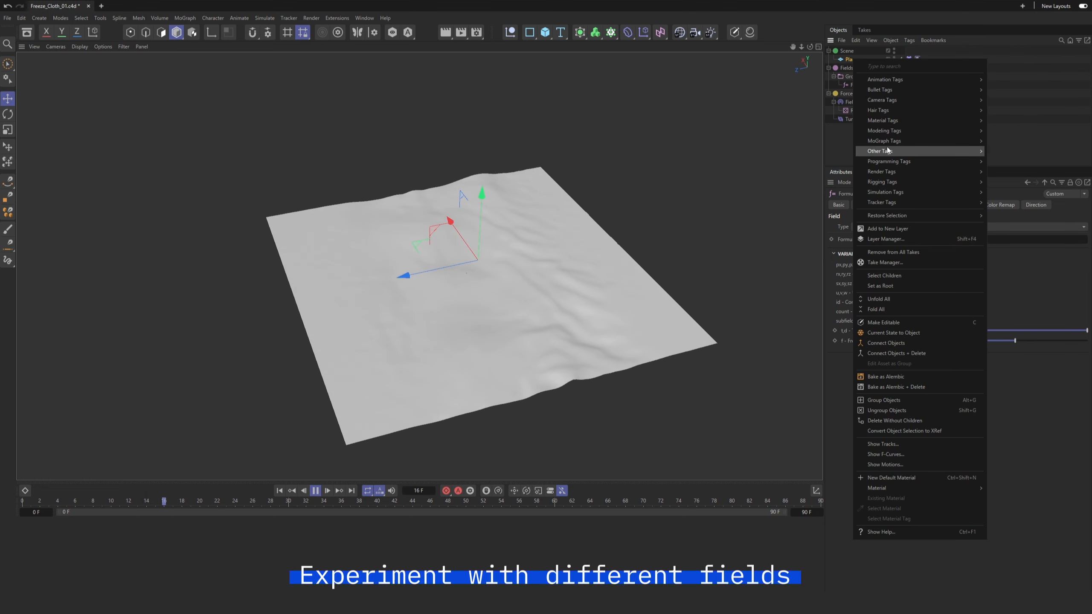
mouse_move(887, 148)
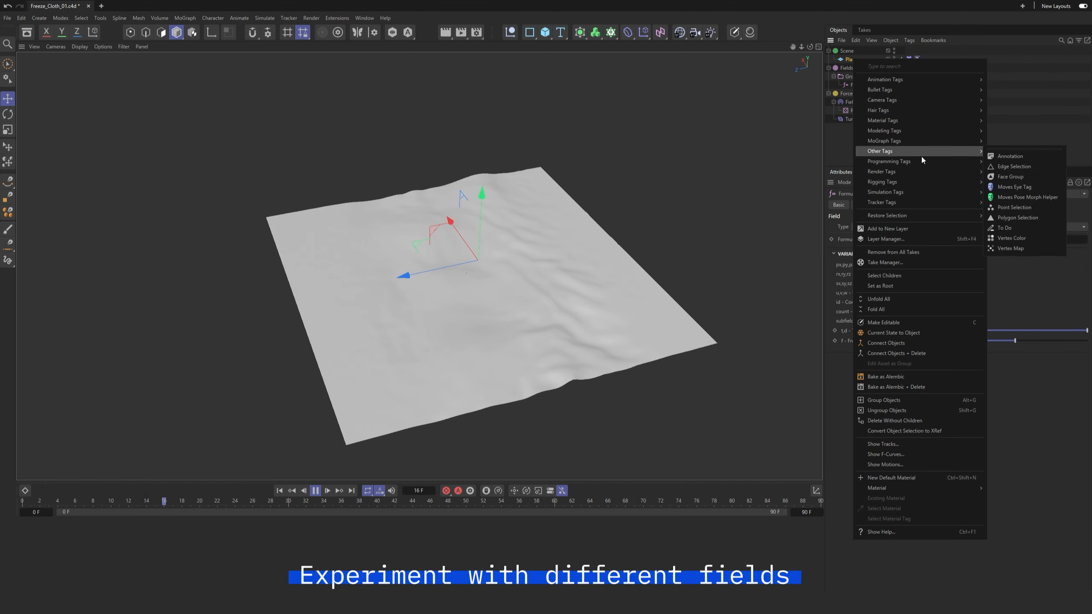
click(1013, 240)
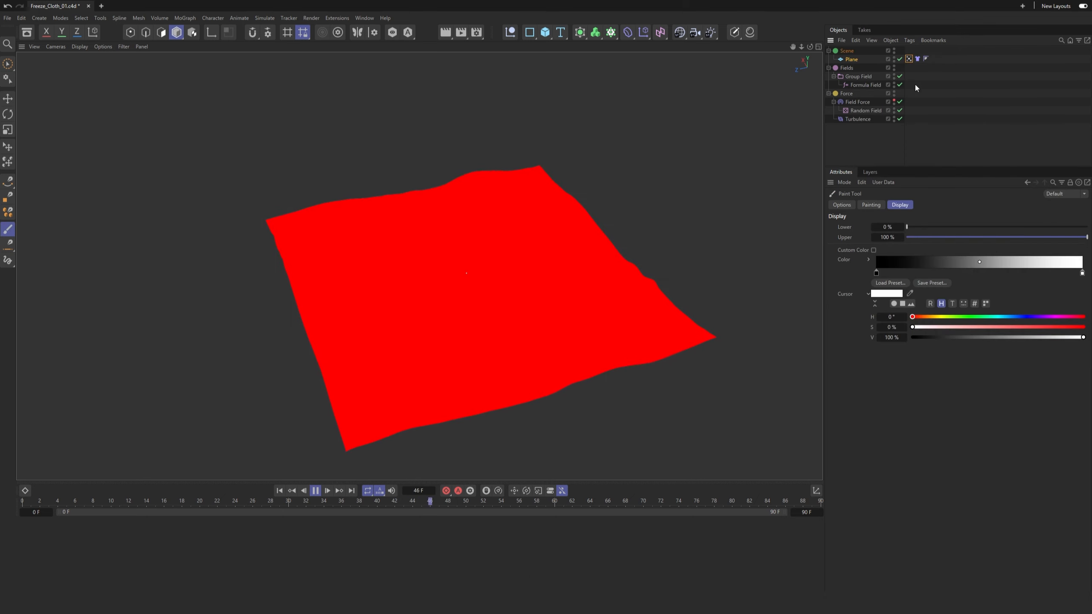
click(909, 59)
drag(858, 76, 879, 301)
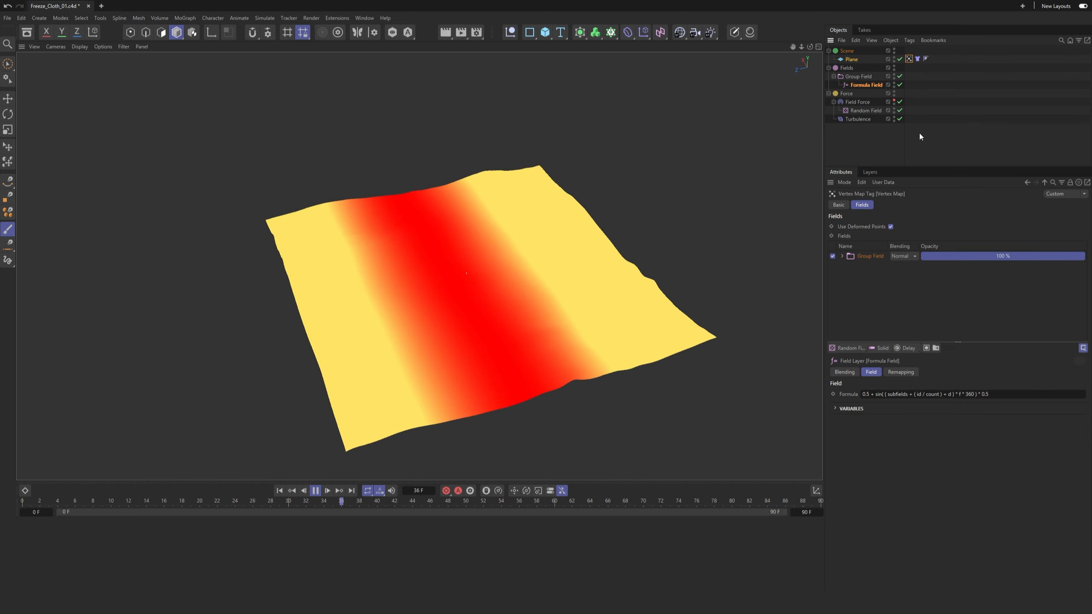
Step: Set the Formula Field's Time, Delta Time to 35% and raise its Frequency to about 1.81
click(865, 84)
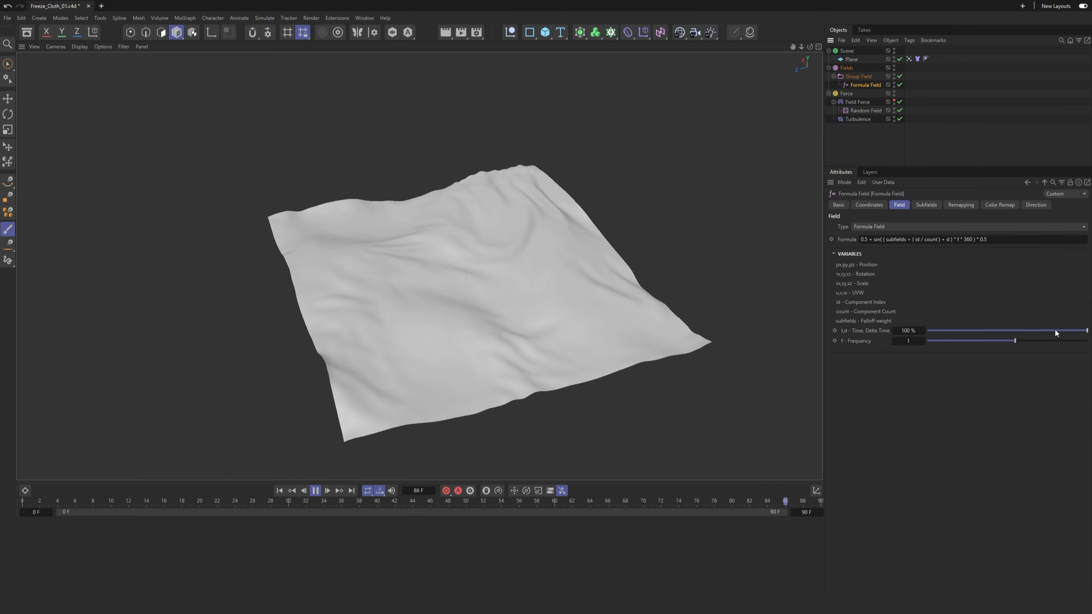
drag(1055, 330, 1035, 330)
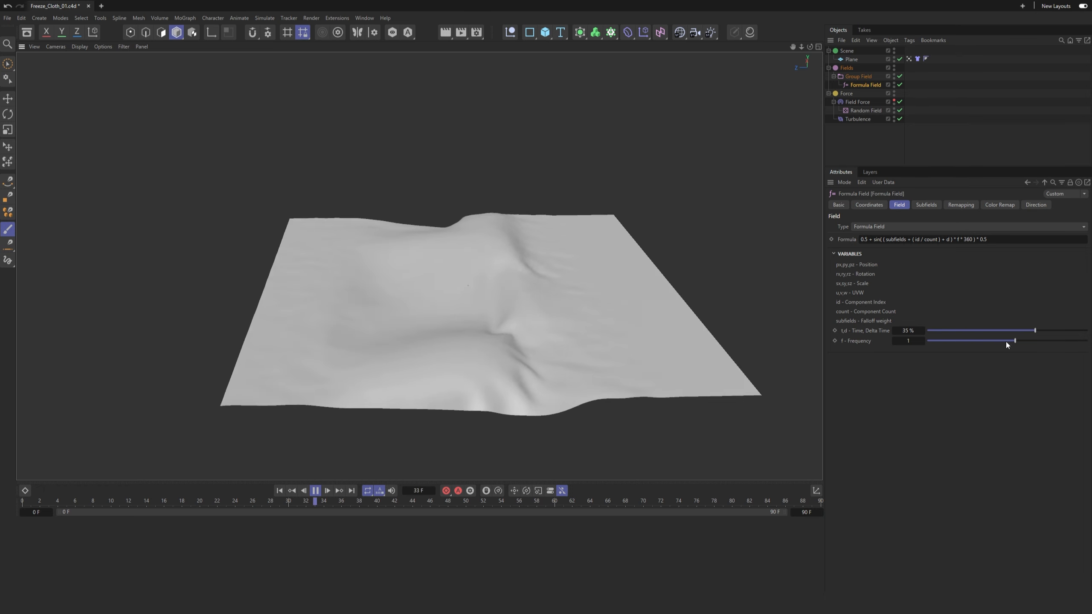
drag(1015, 341, 1023, 341)
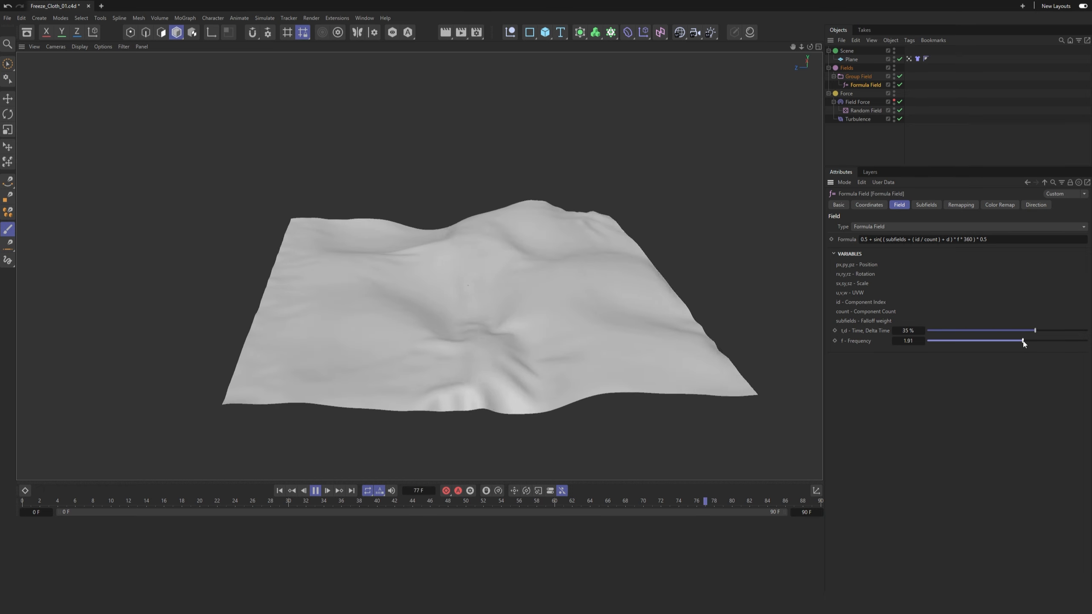
Step: Delete the Formula Field from the Group Field
click(864, 76)
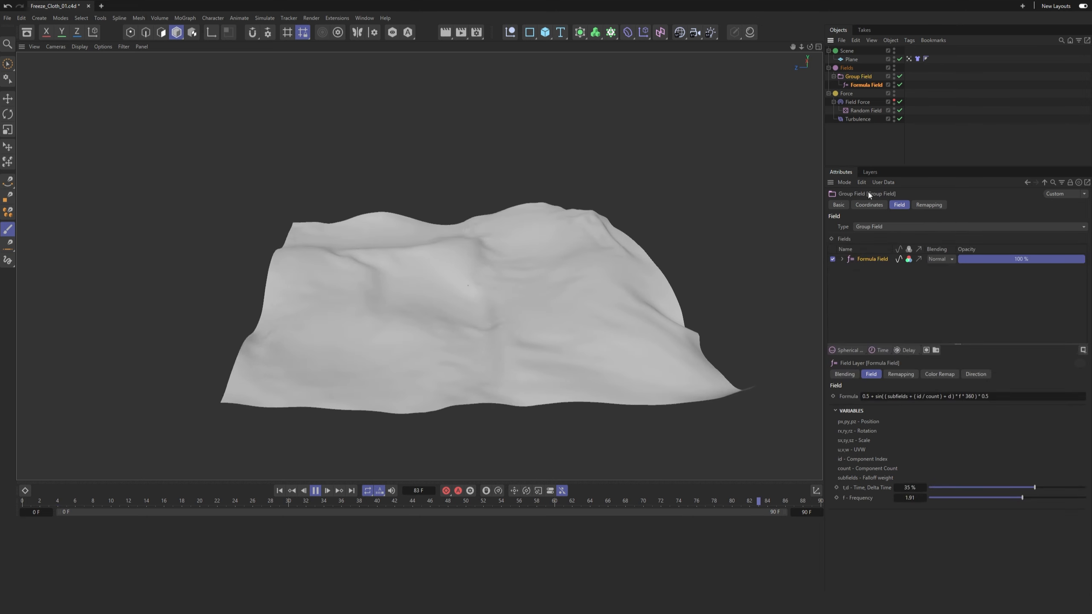
click(865, 87)
key(Delete)
Step: Add a Solid layer to the Group Field and set its Value to 0%
click(861, 78)
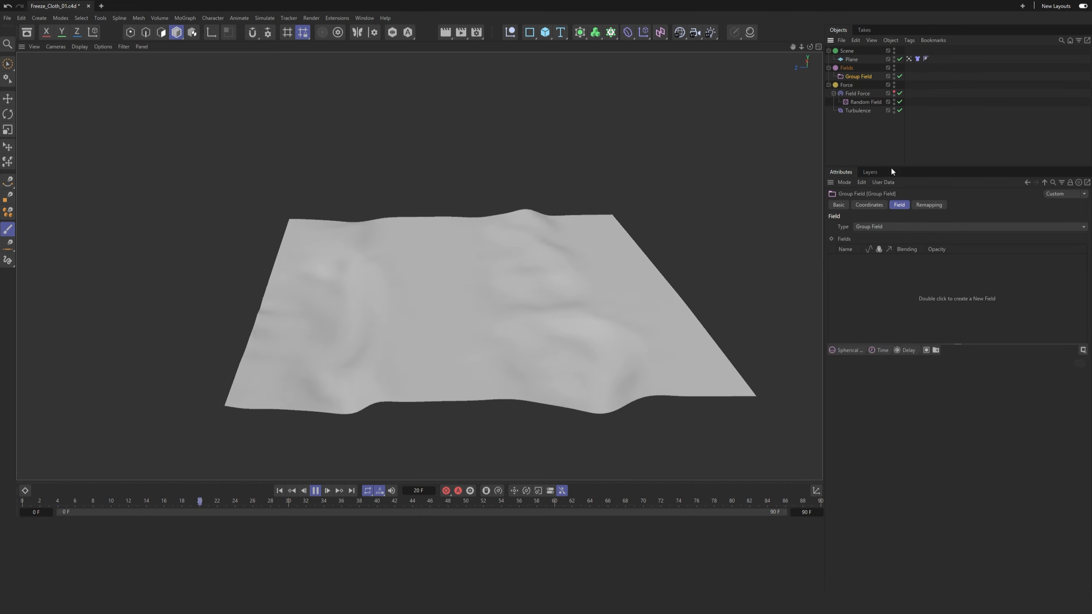
click(883, 352)
click(898, 395)
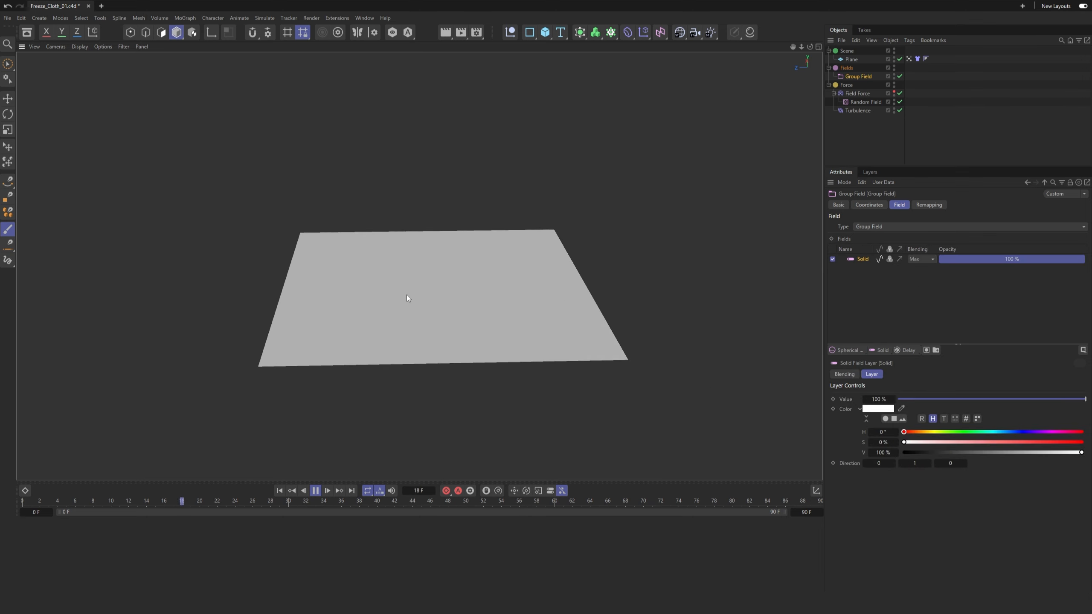
drag(927, 398, 898, 399)
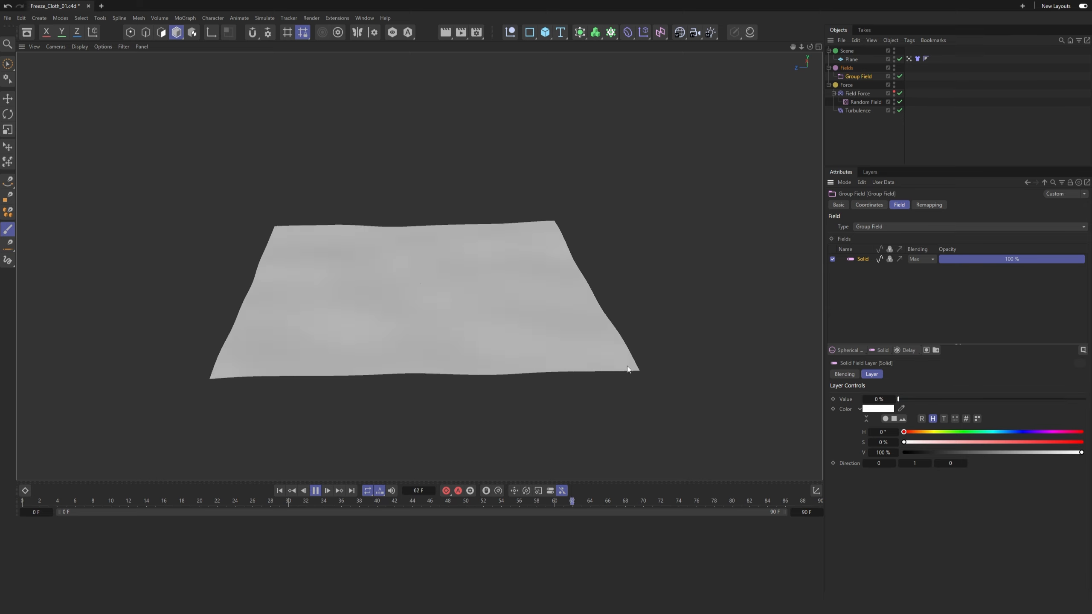
Step: Keyframe the Solid layer's Value at frames 25, 39, 60, 71 and 81, with 6% at frame 60 and 91% at frame 81, and play it back
click(316, 491)
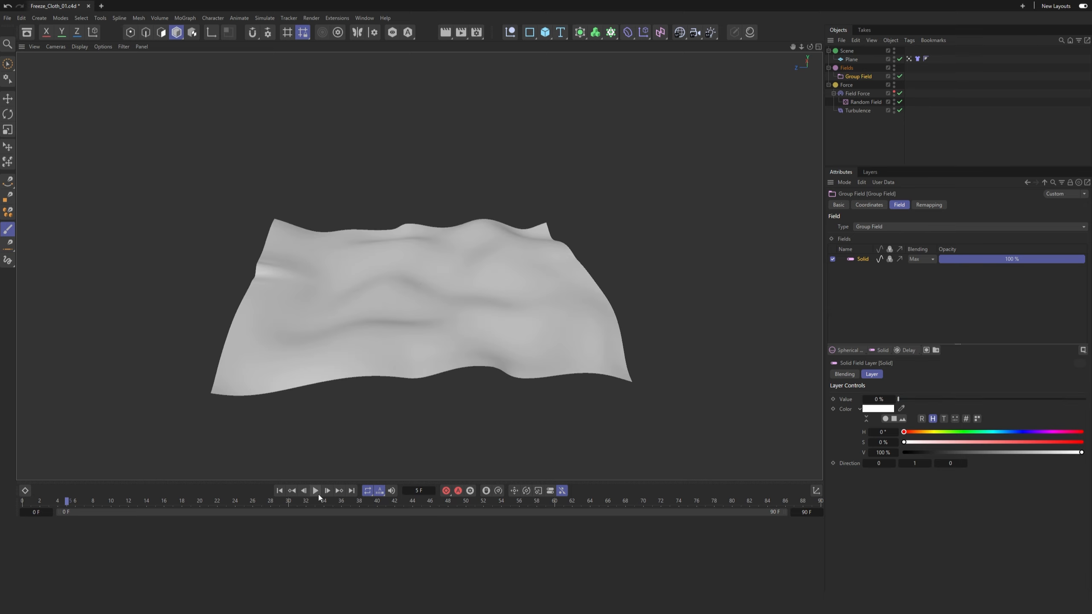
drag(74, 504, 367, 505)
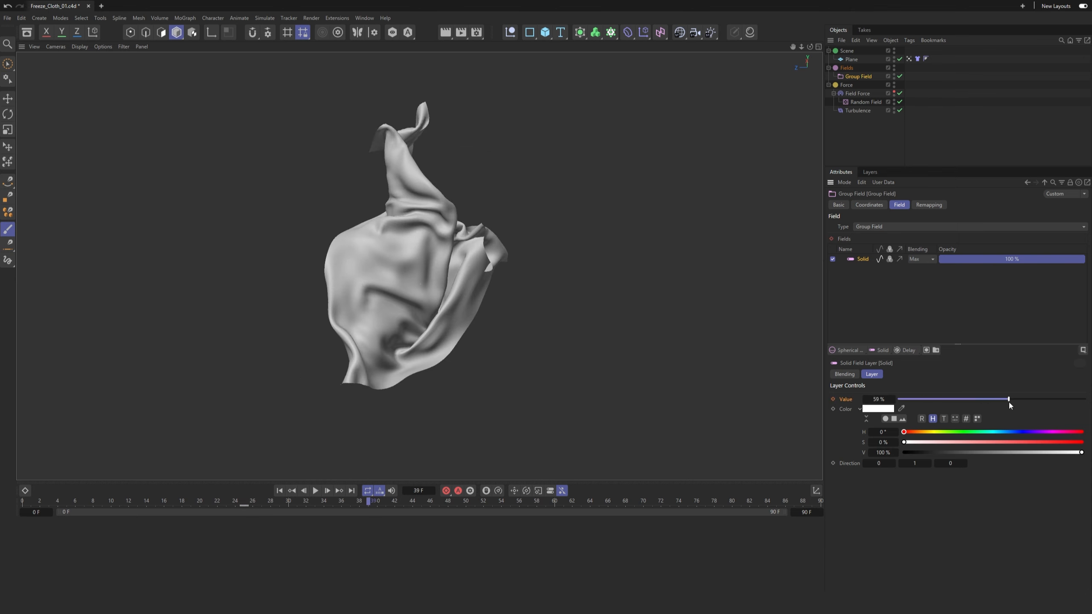
drag(416, 506, 454, 508)
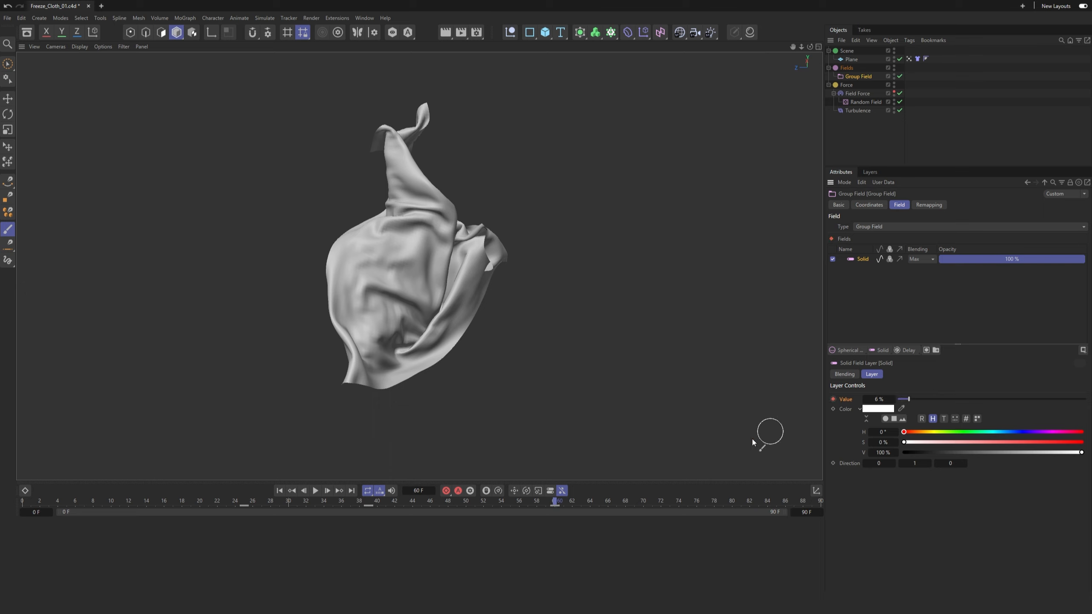
drag(590, 503, 741, 502)
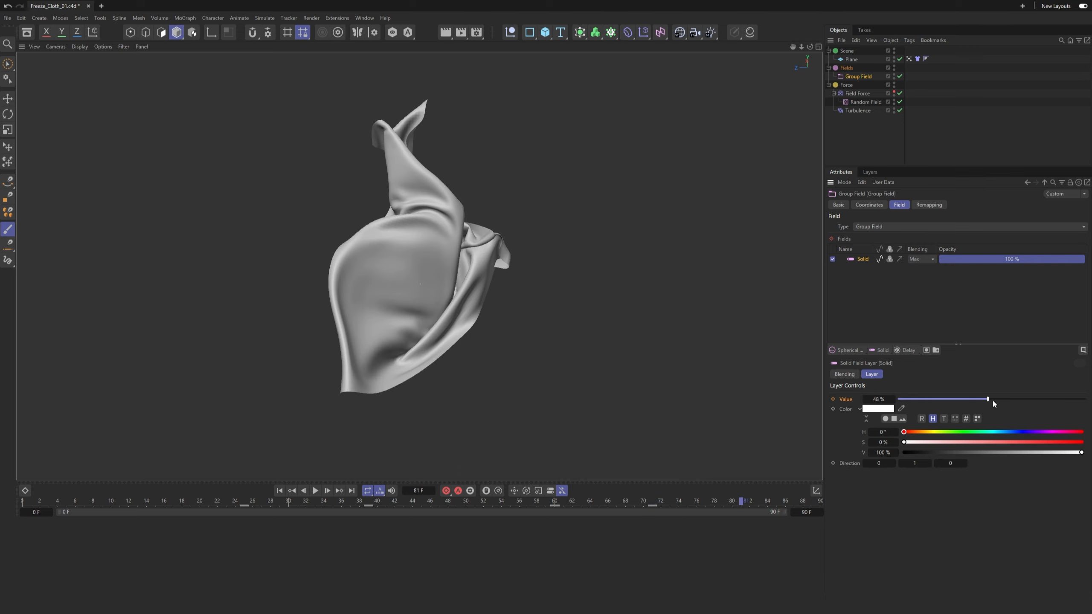
click(280, 491)
click(316, 491)
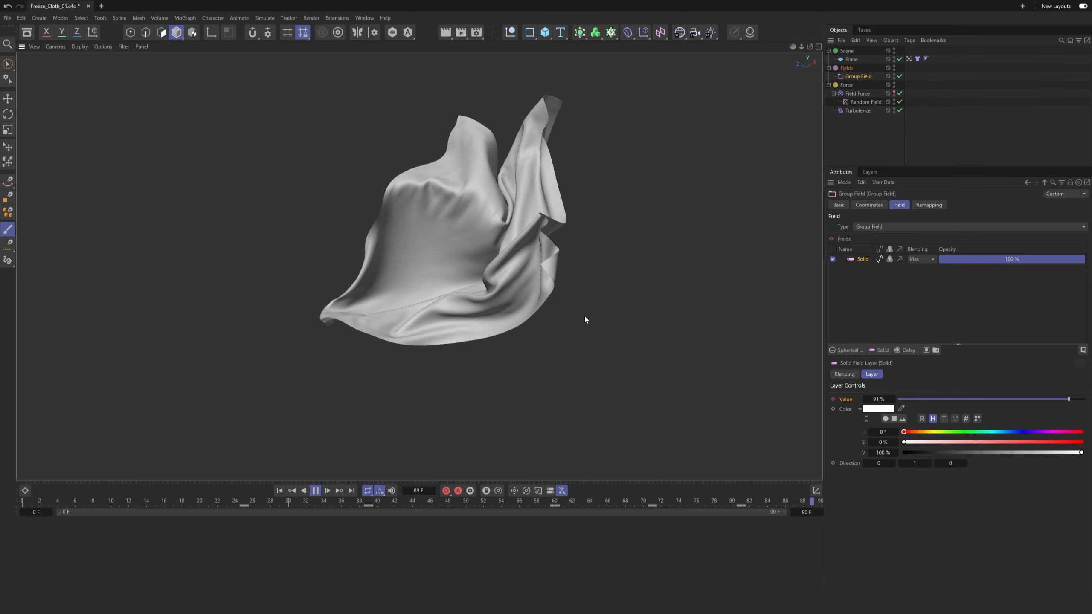
Step: Stop playback and replace the Group Field's Solid layer with a Time layer
click(316, 491)
key(Delete)
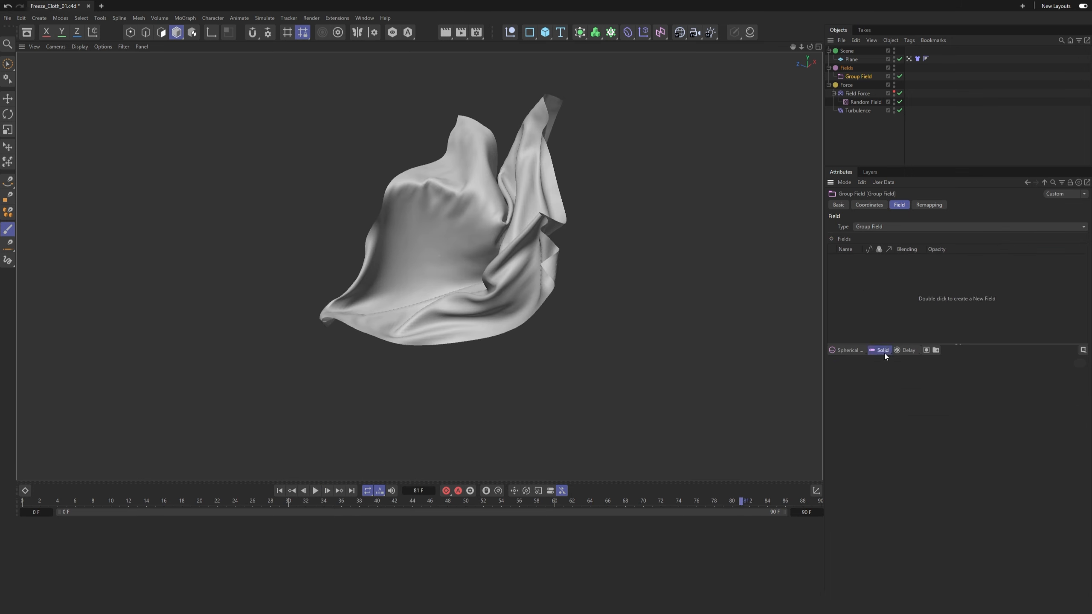
click(893, 419)
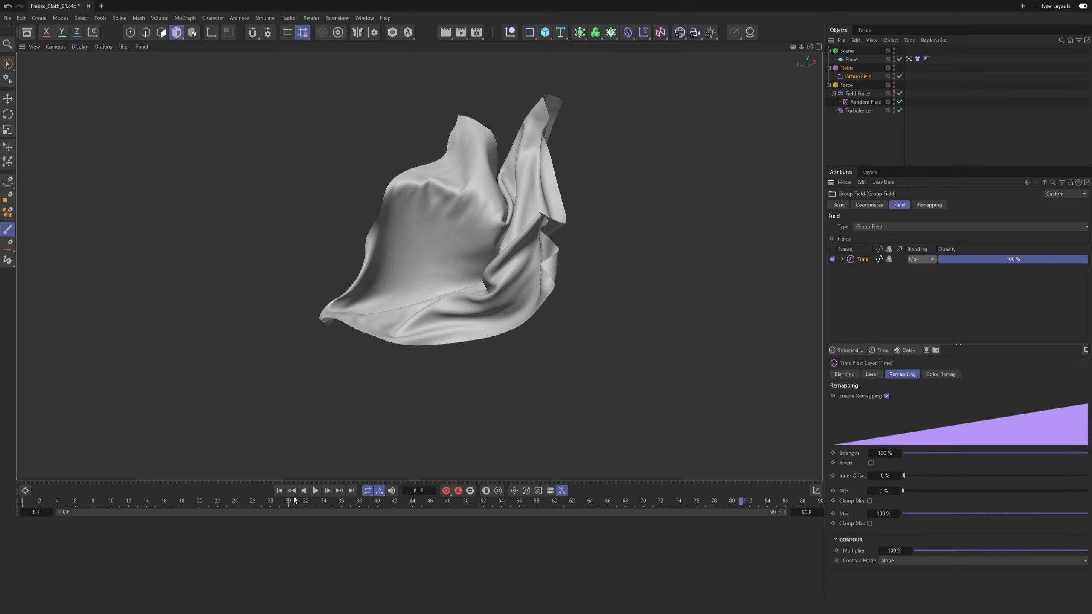
Step: Play the simulation from the start and set the Time layer's Shape to Sine
click(280, 491)
key(F8)
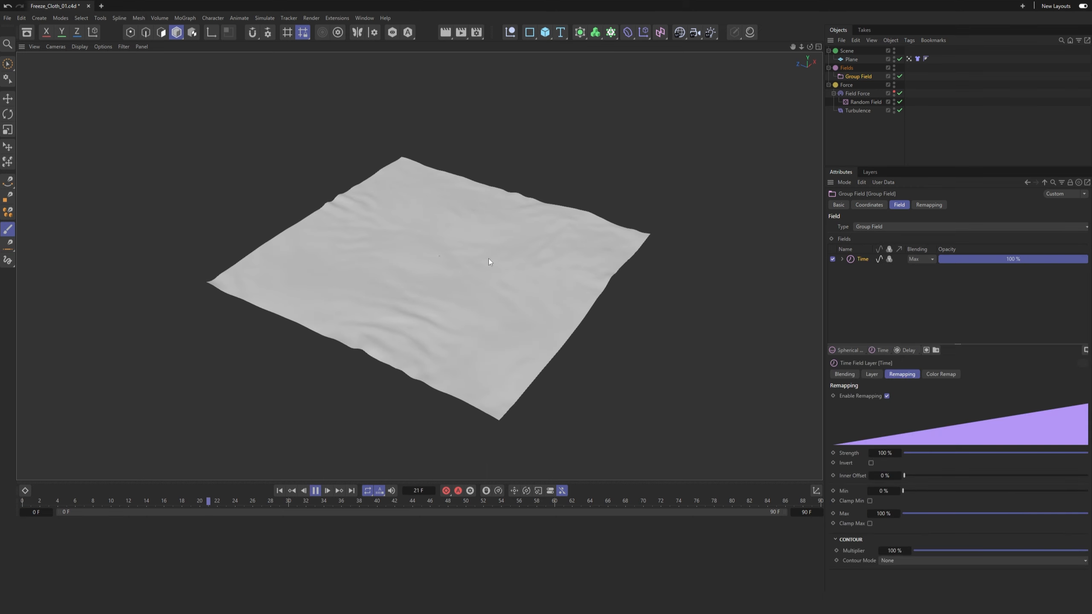
click(869, 374)
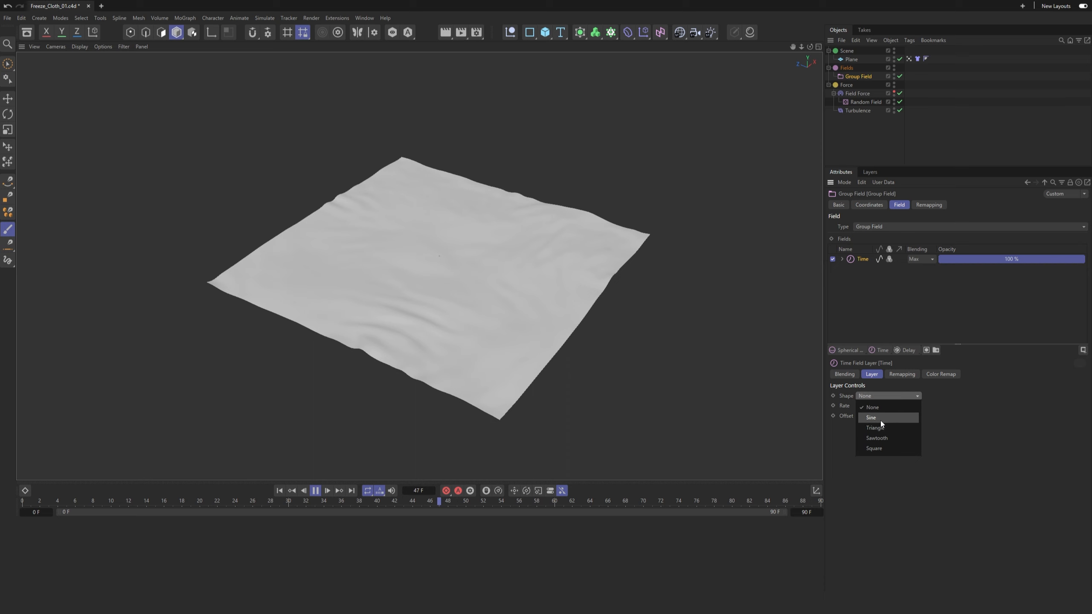
click(877, 418)
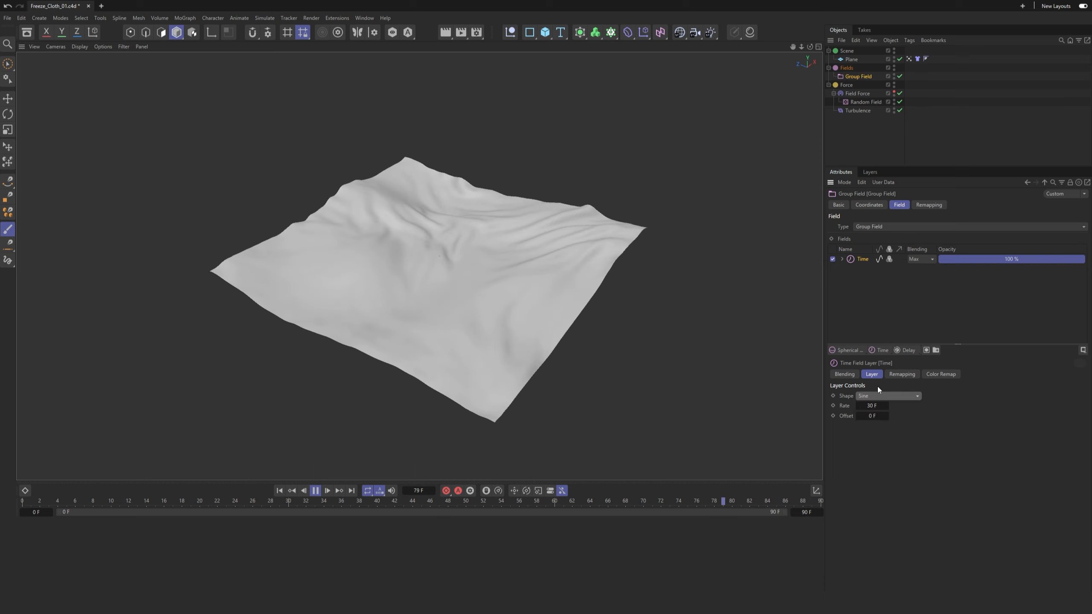
Step: Remap the Time layer with a Quadratic contour and lower its Curve to 76%
click(907, 372)
click(918, 561)
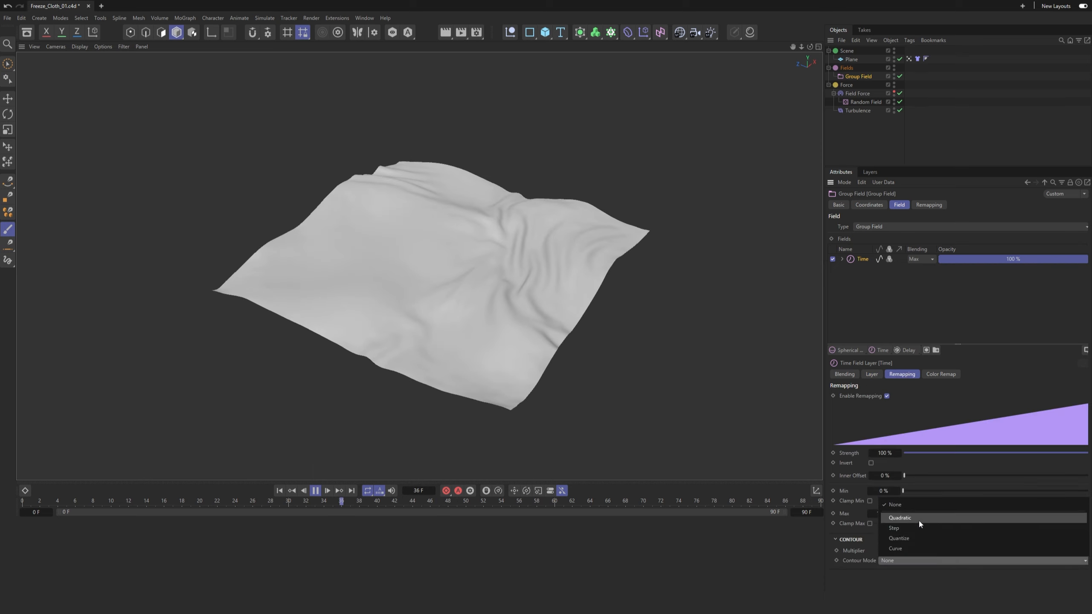
click(919, 519)
click(1033, 571)
drag(1057, 573, 1059, 573)
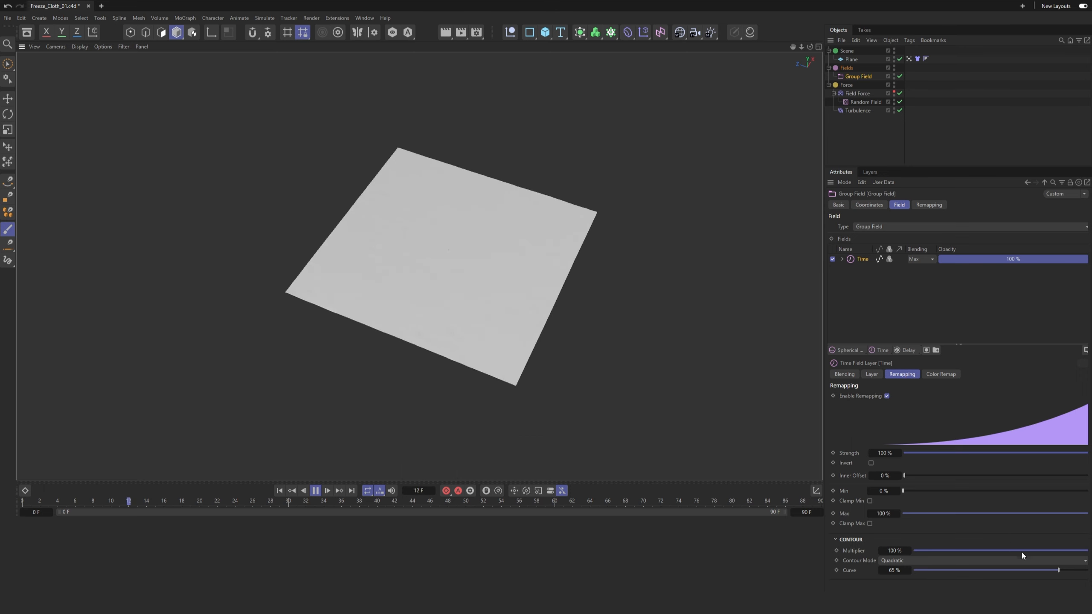
drag(1059, 570, 1068, 571)
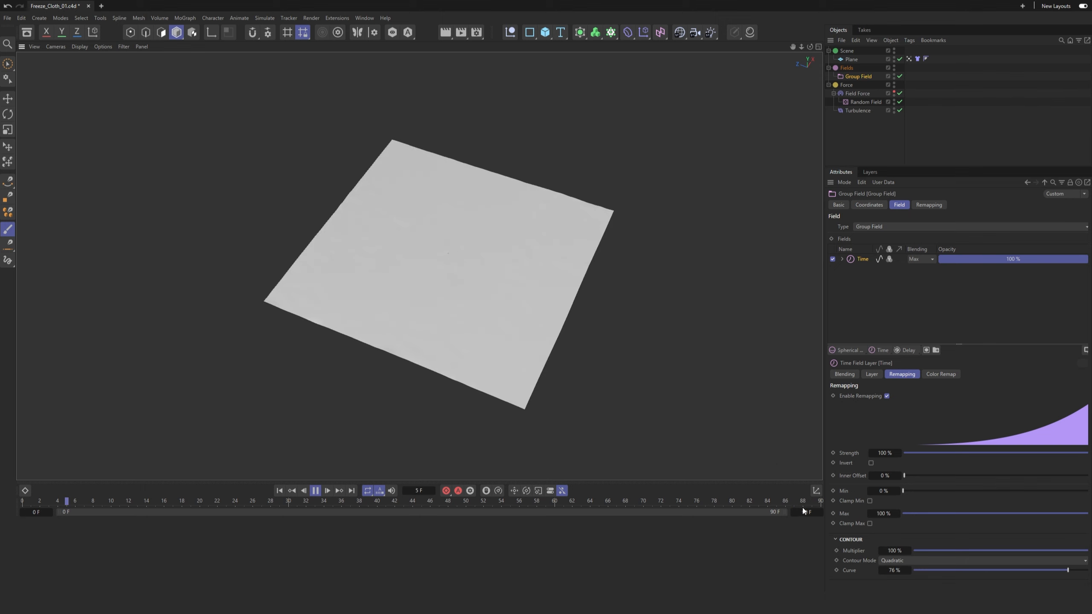
Step: Extend the timeline to 180 frames, let the simulation play, and return to the first frame
text(180)
key(Return)
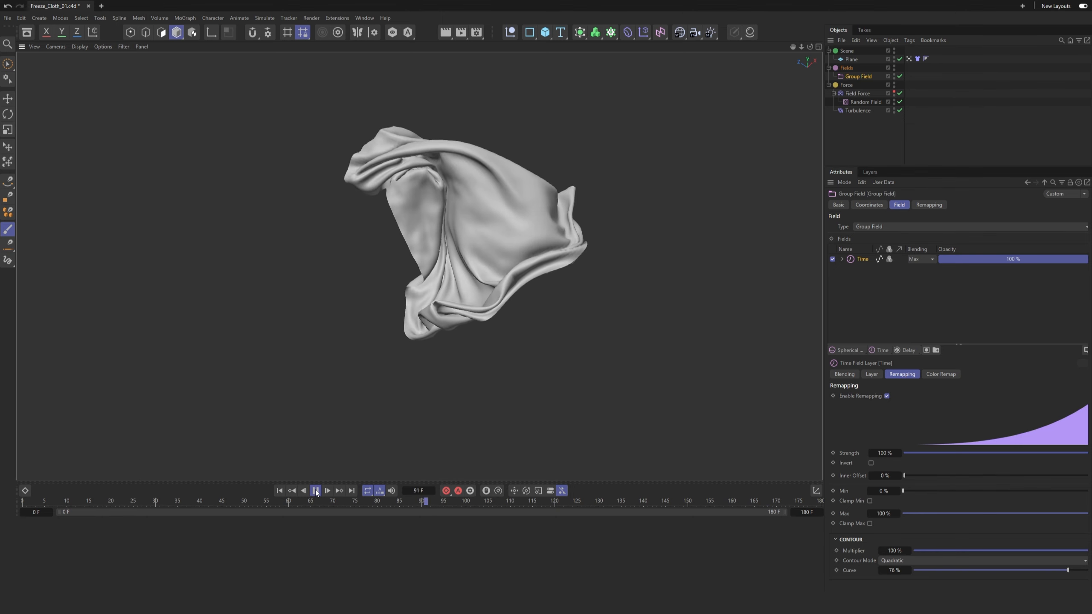
click(280, 491)
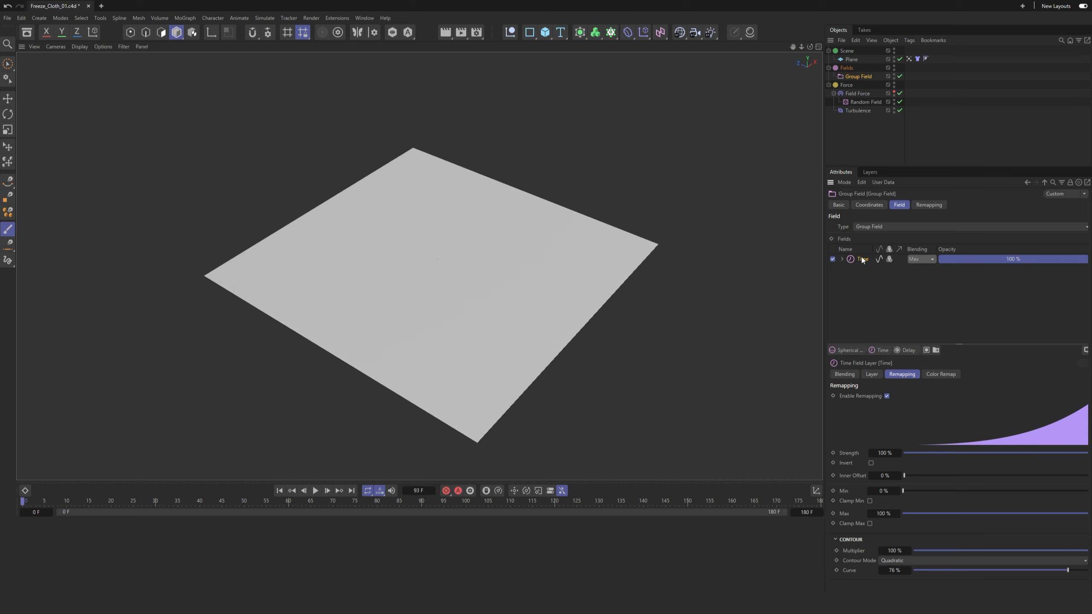
Step: Replace the Group Field's Time layer with the Plane's Vertex Map, and remove the Group Field from the Vertex Map's own fields
key(Delete)
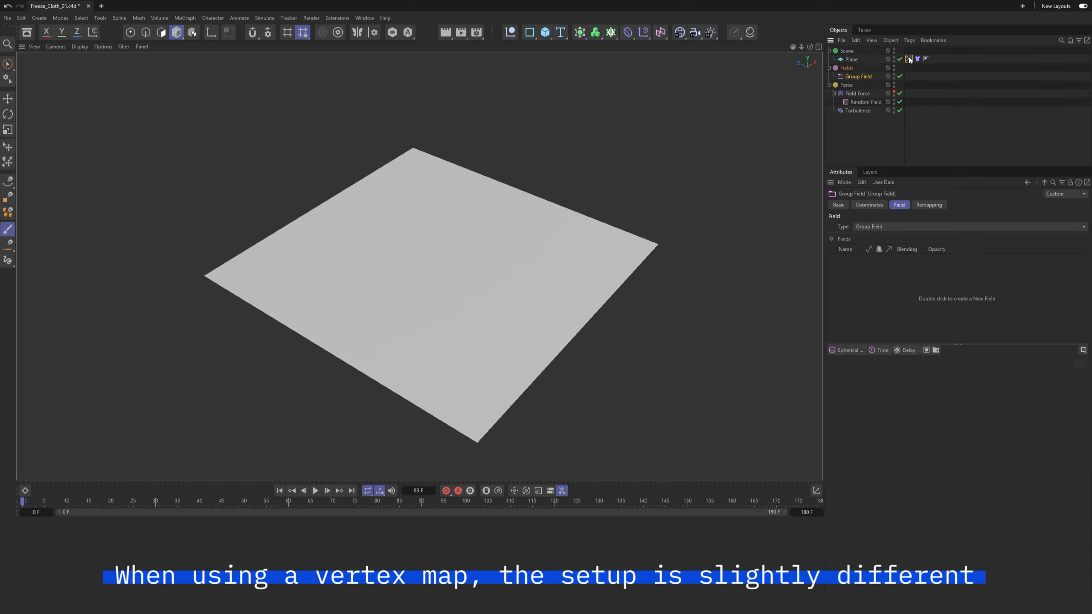
drag(861, 304, 861, 303)
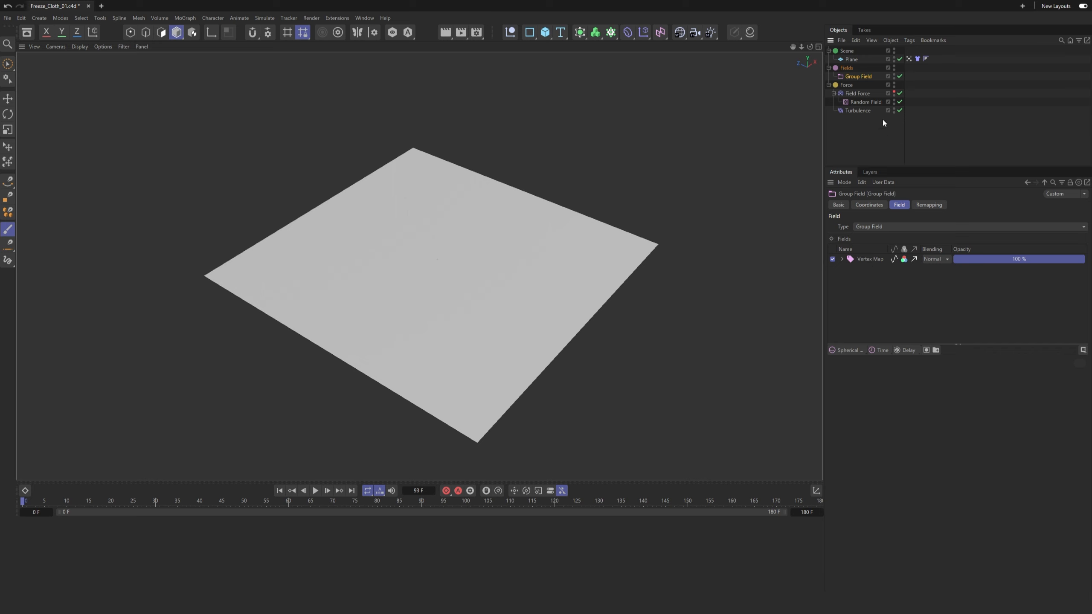
click(909, 59)
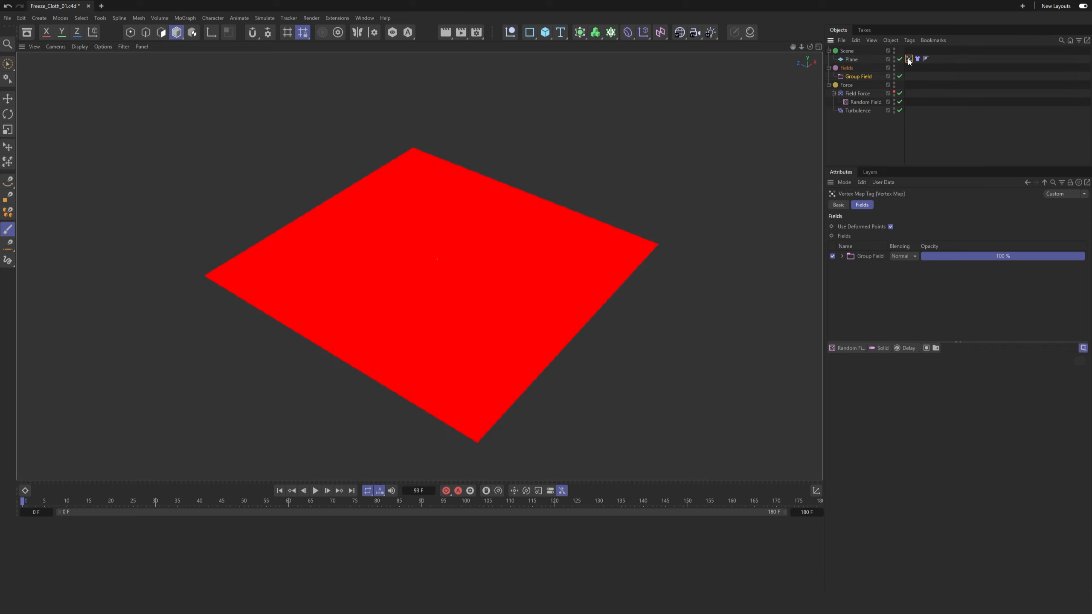
click(869, 257)
key(Delete)
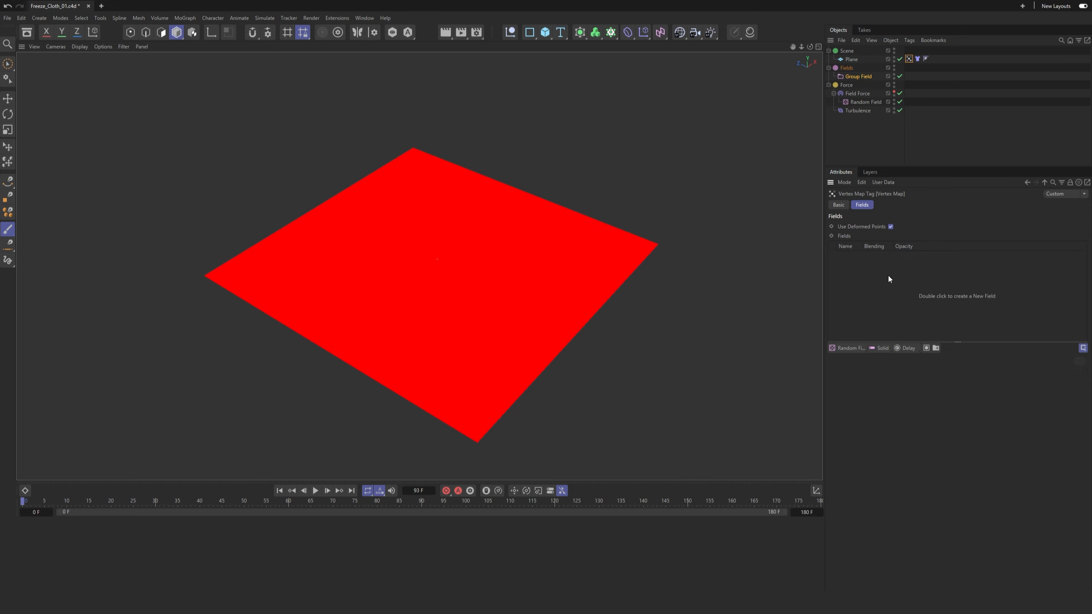
Step: Add a Spherical Field to the Vertex Map and shrink it to about 23 cm at the plane's centre
drag(850, 349, 904, 375)
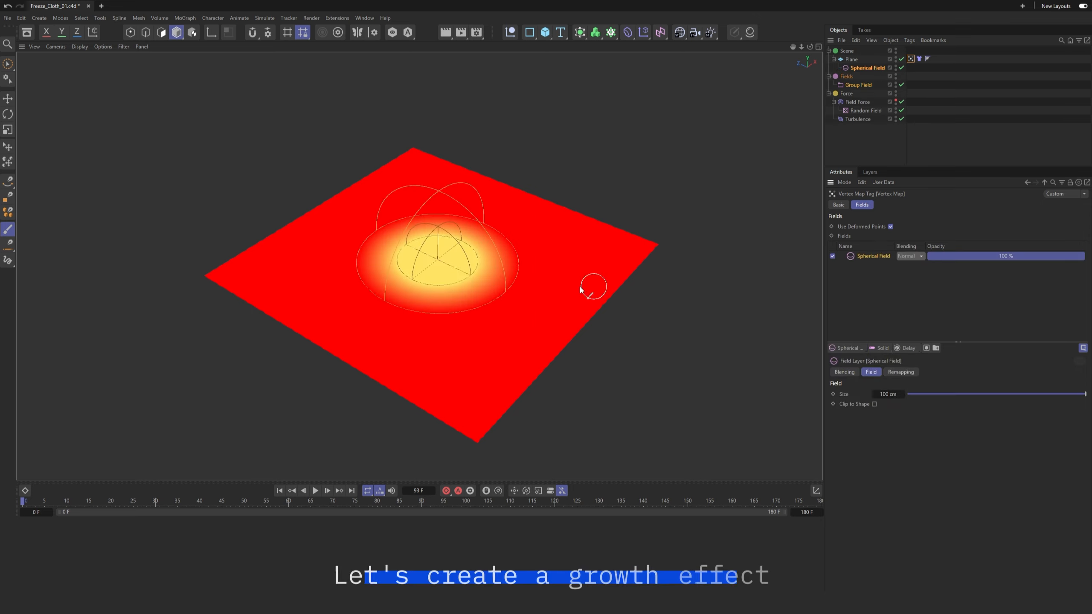
click(8, 98)
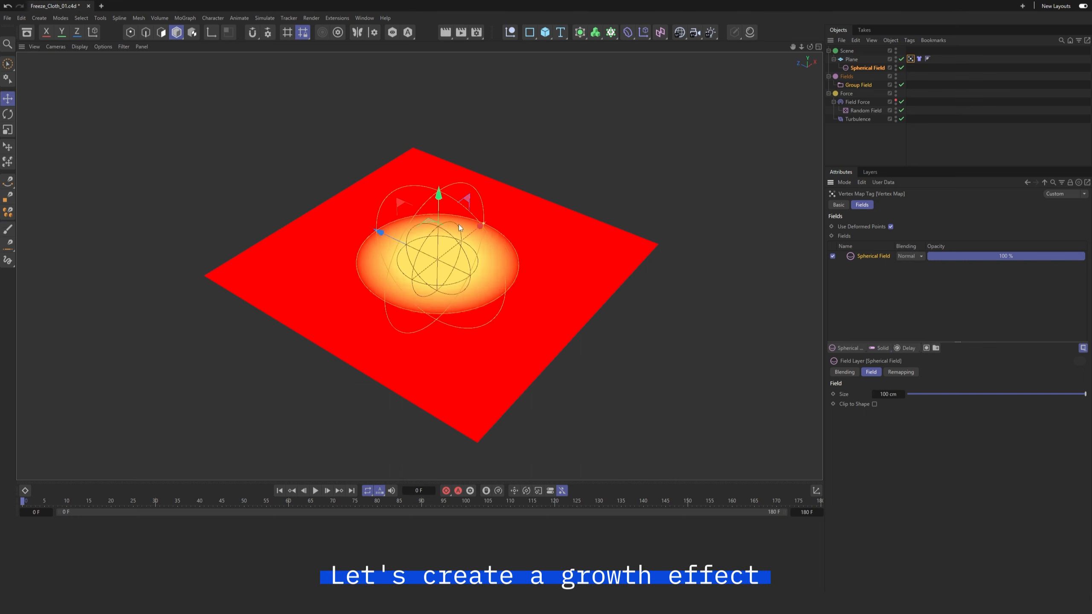
drag(484, 223, 457, 259)
Step: Add a Freeze layer above the Spherical Field in the Vertex Map, with Max blending and Grow mode
click(860, 85)
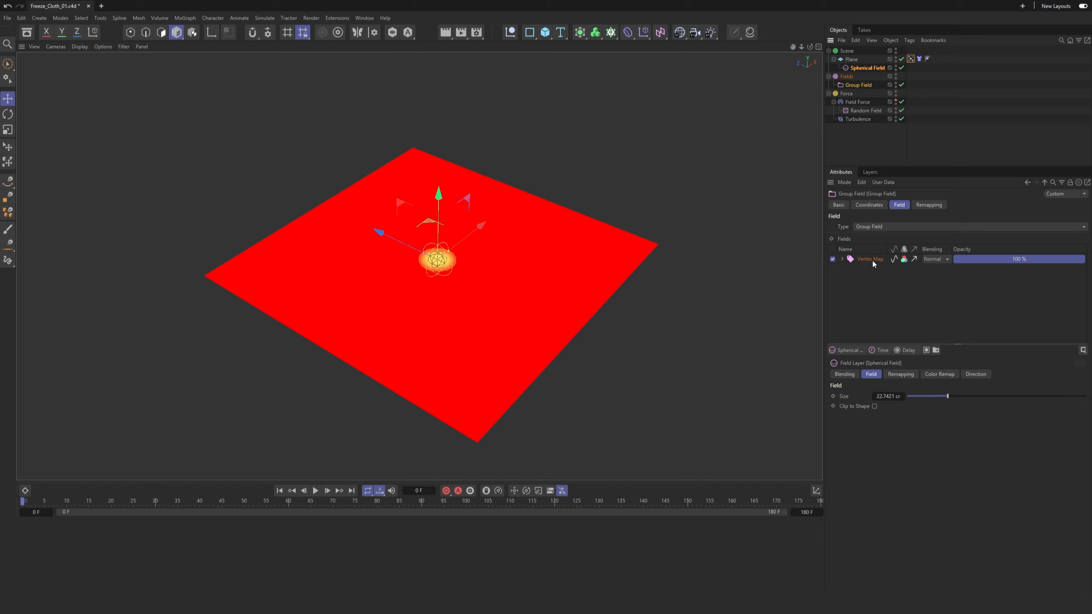
click(911, 60)
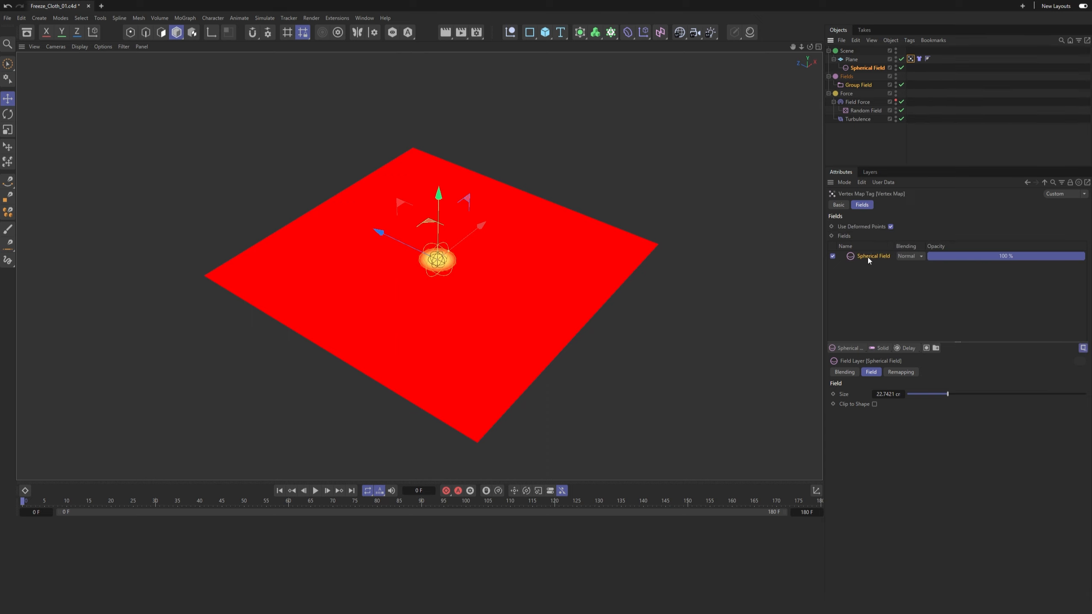
click(909, 349)
click(927, 416)
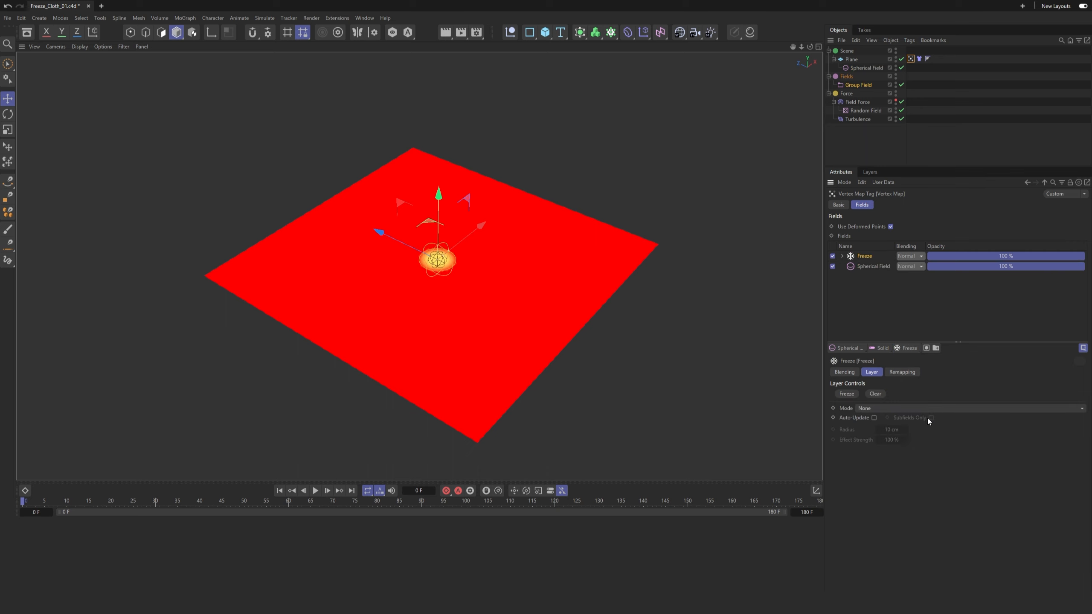
click(911, 257)
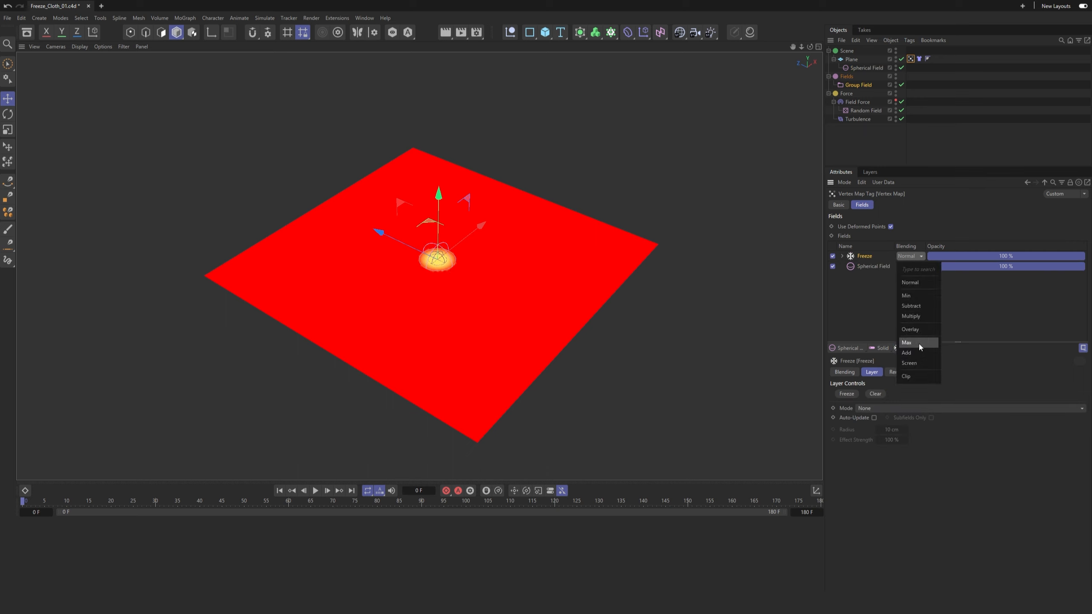
click(919, 344)
click(881, 409)
click(886, 461)
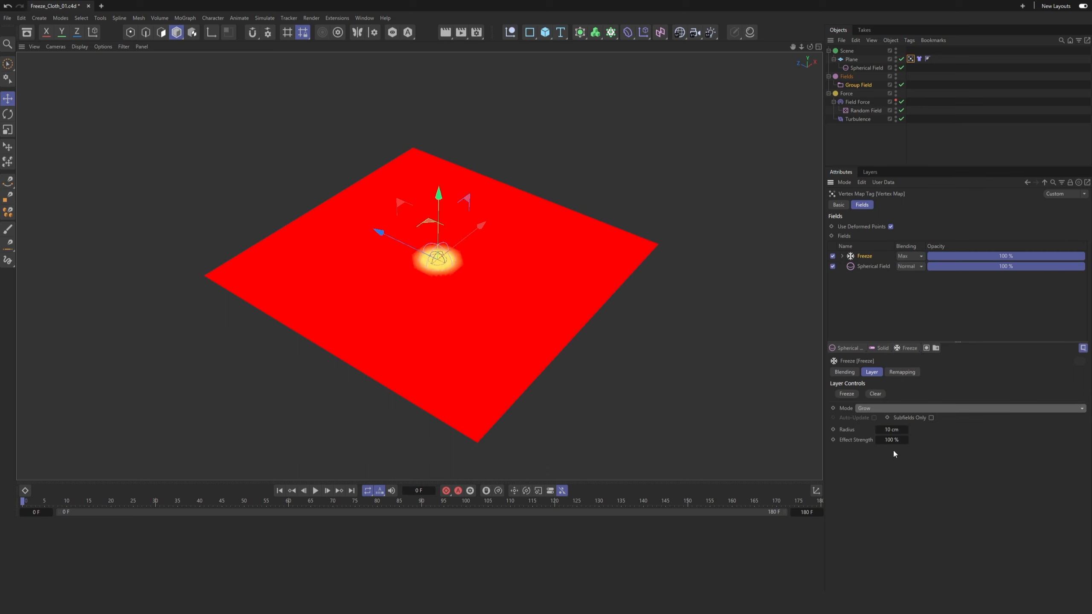
Step: Disable Turbulence, set the Freeze layer's Effect Strength to 10% and play the growth from the start
click(315, 490)
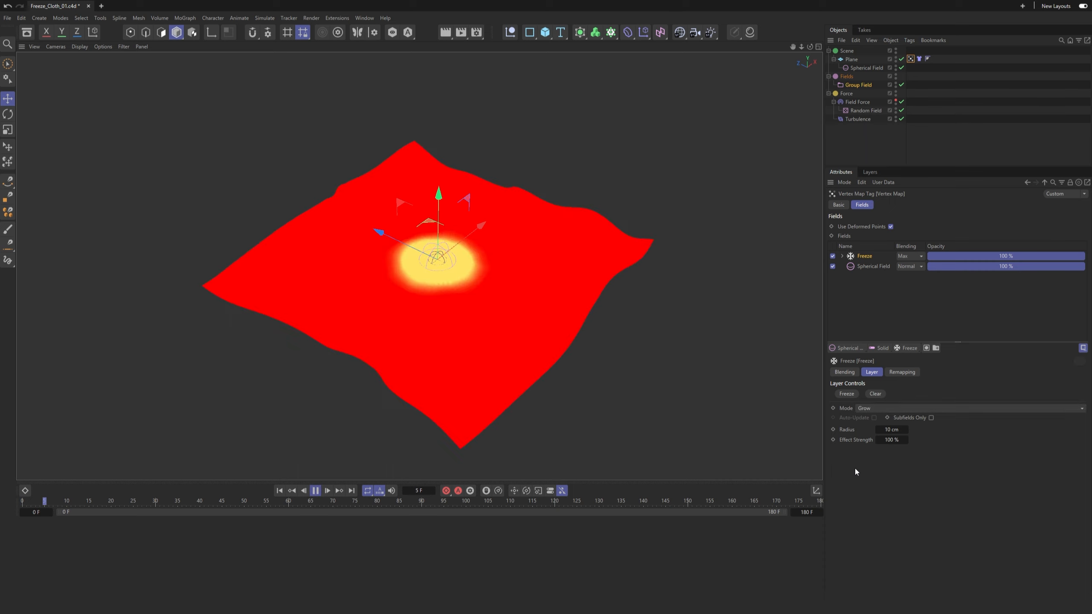
click(316, 491)
click(280, 490)
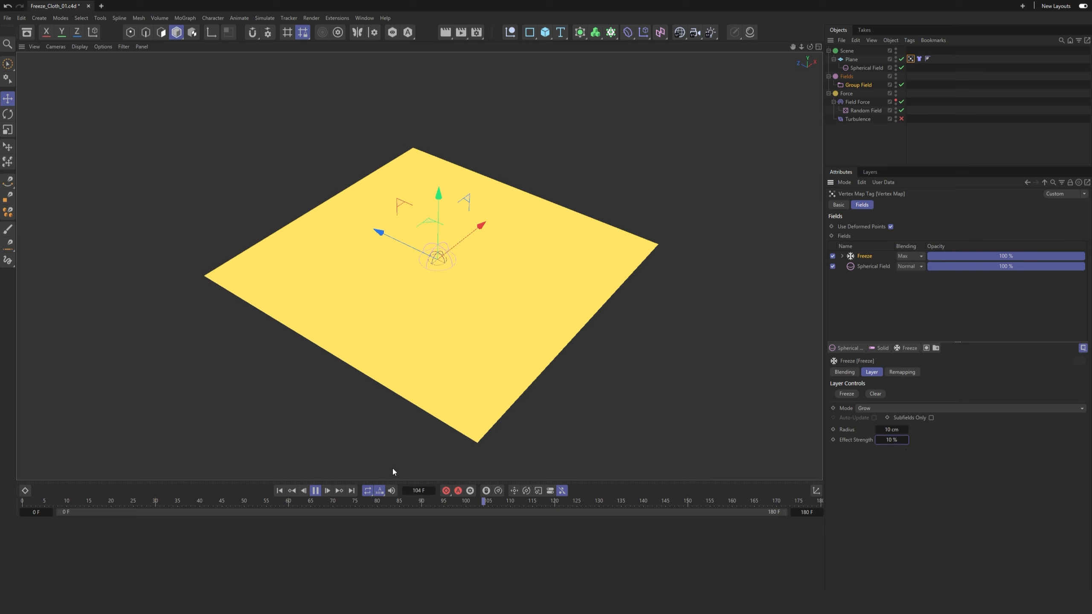
click(279, 491)
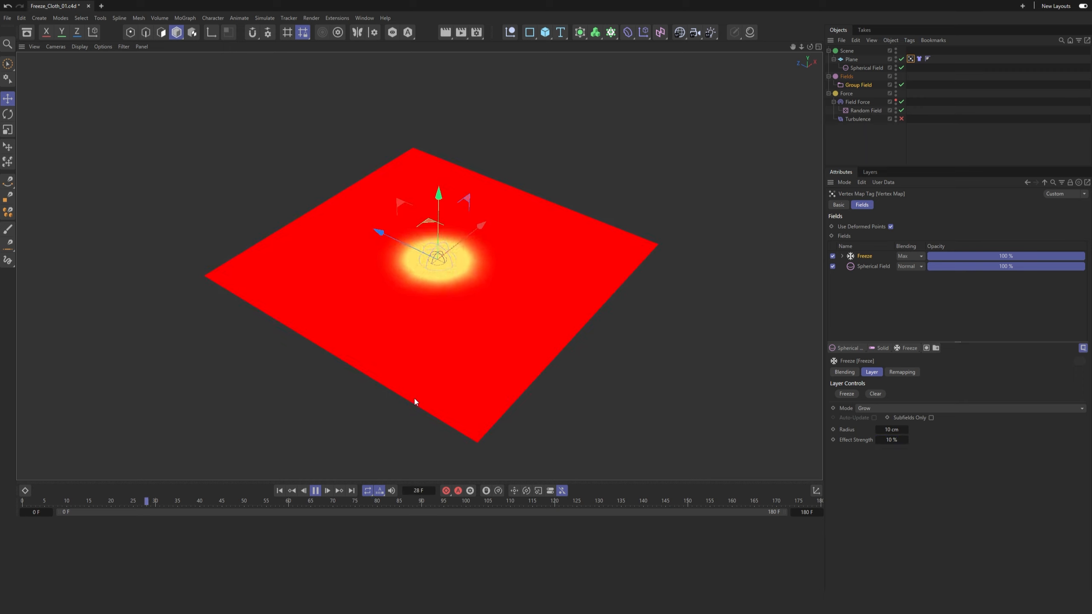
alt+drag(425, 402, 405, 291)
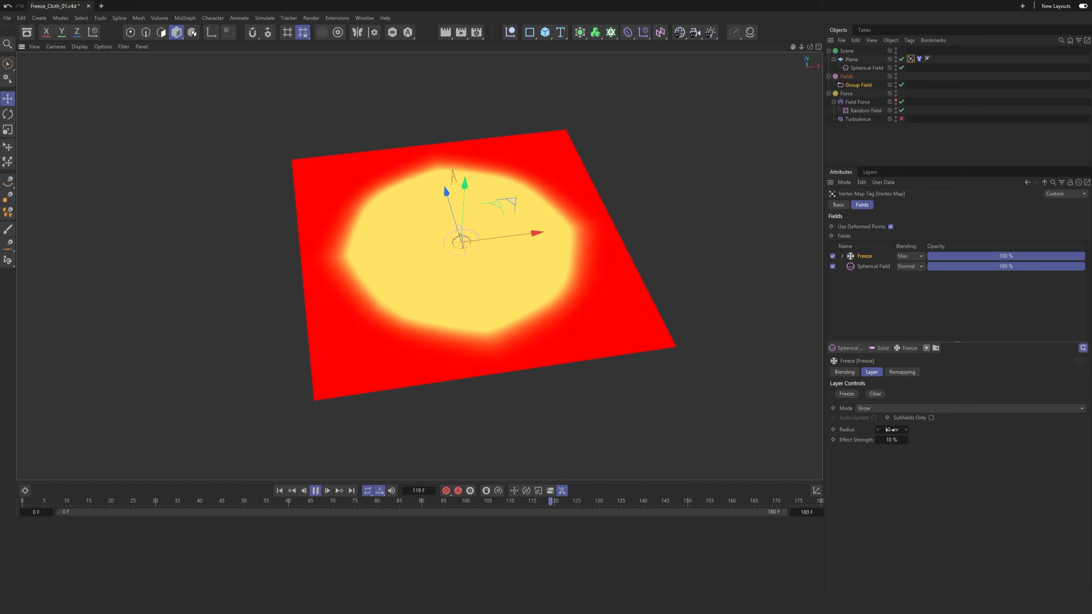
Step: Add a Random Field, nest it under the Freeze layer's Radius and raise its Scale to 711%
click(841, 256)
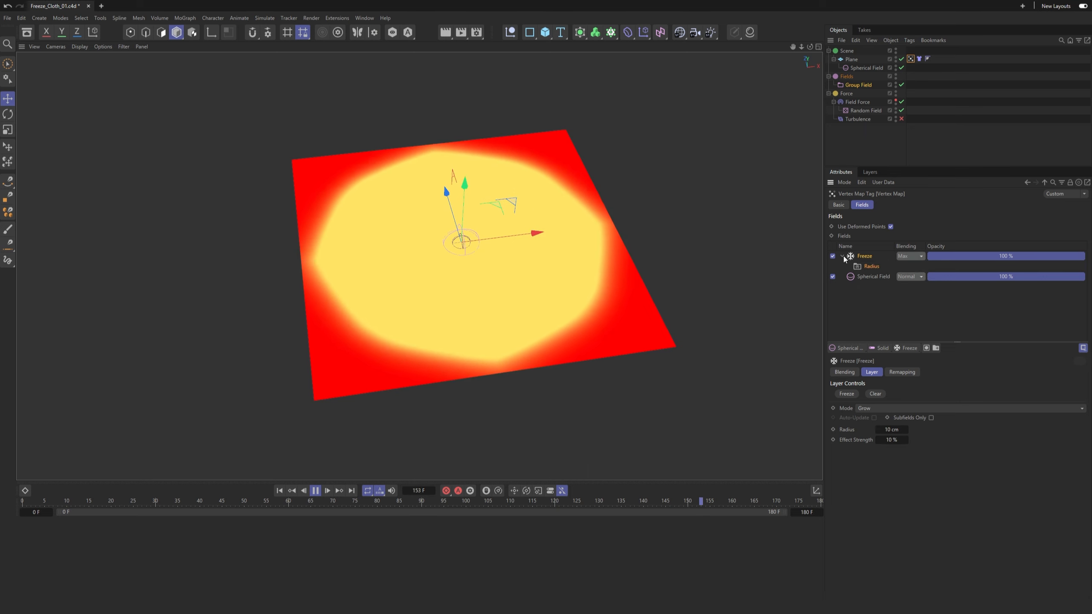
click(846, 348)
click(862, 434)
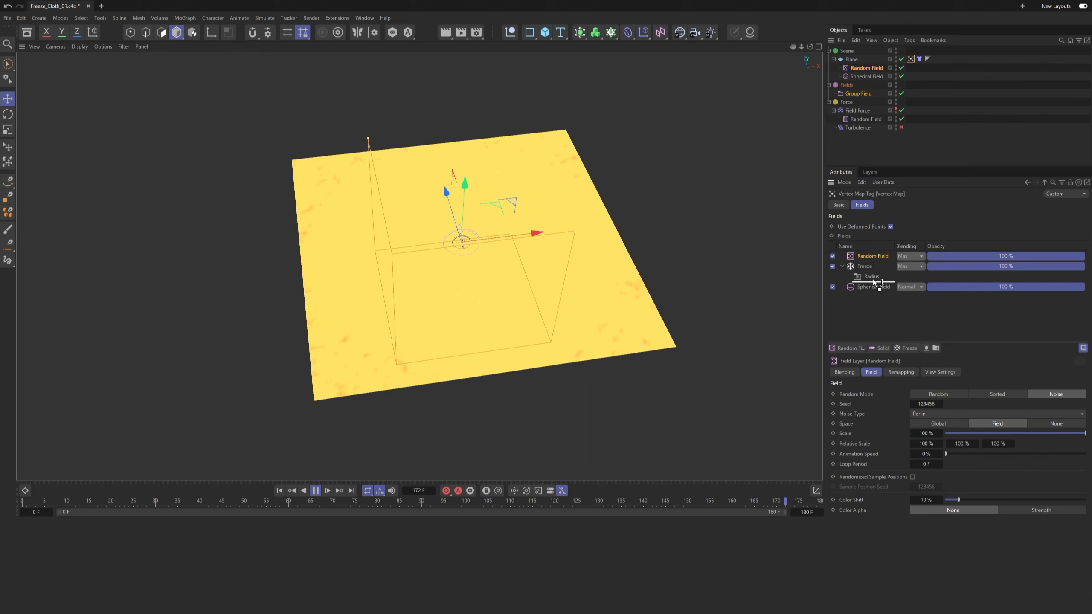
drag(873, 280, 873, 277)
drag(932, 433, 966, 433)
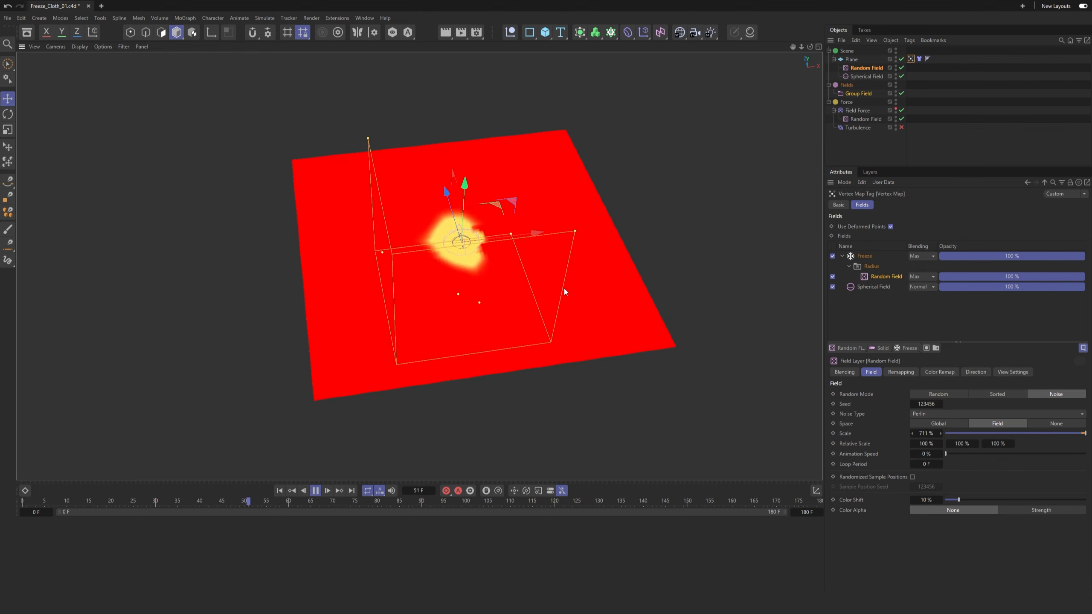
Step: Replay the growth, raise the Freeze layer's Radius to 23 cm and set its Effect Strength to 32%
alt+drag(564, 289, 550, 276)
scroll(468, 224, up, 3)
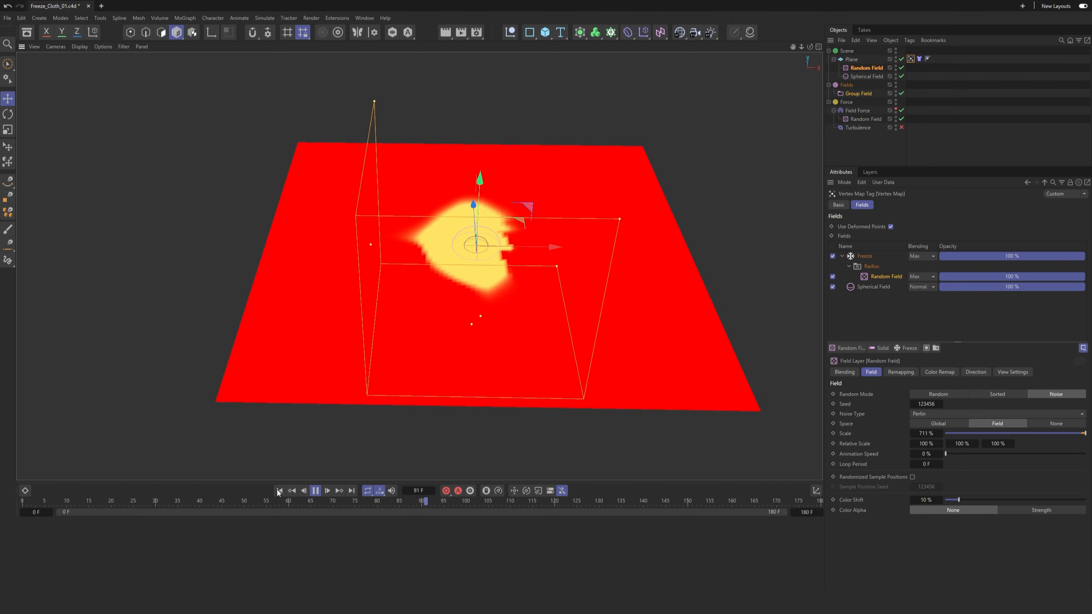
key(shift+f)
scroll(475, 227, up, 2)
alt+drag(504, 265, 504, 272)
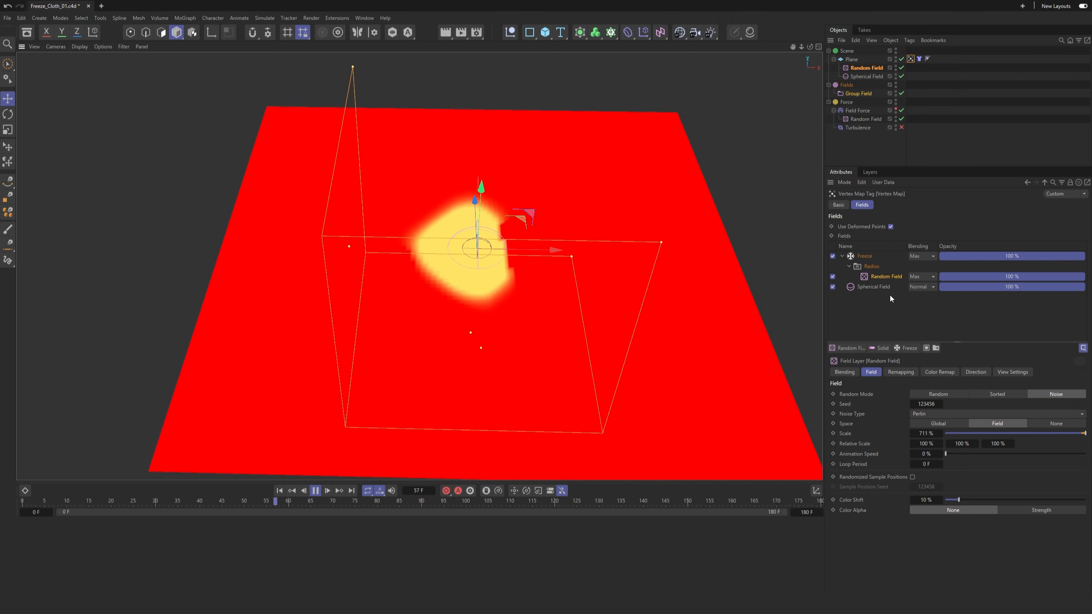
click(865, 256)
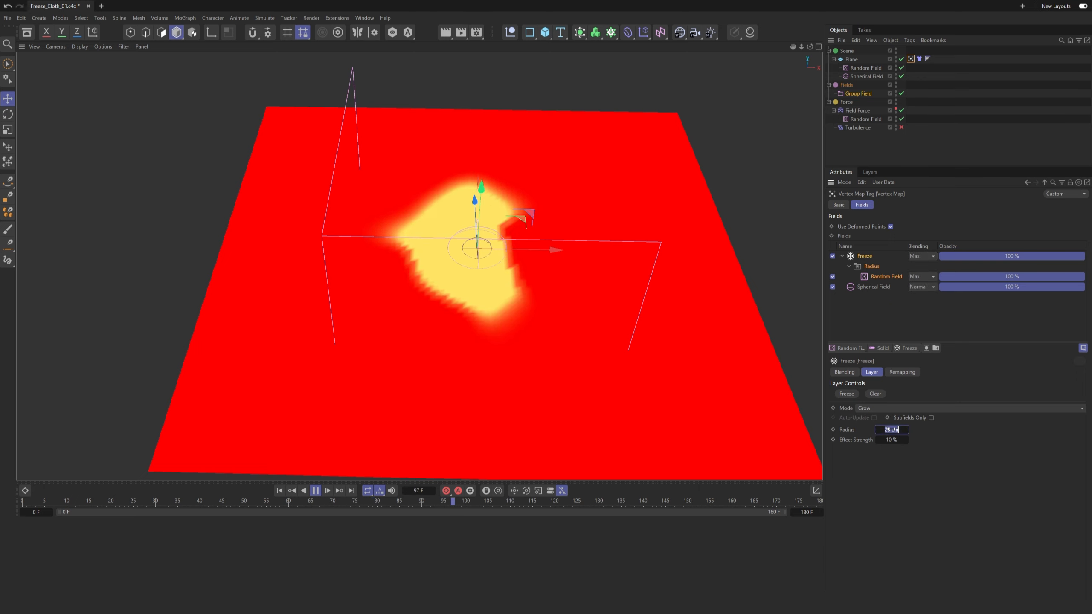
scroll(486, 316, down, 2)
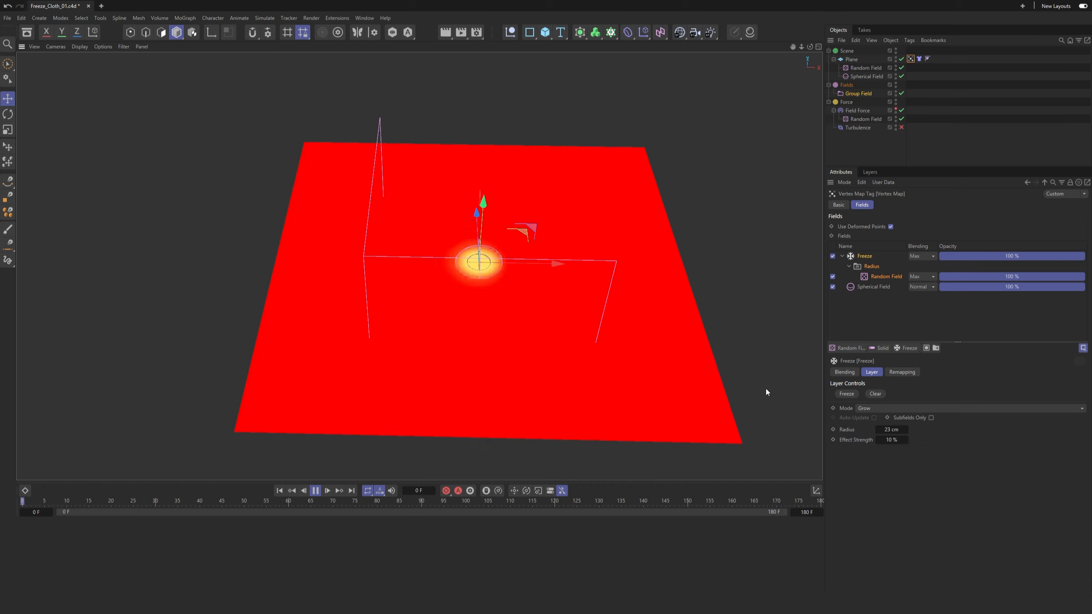
drag(906, 440, 916, 440)
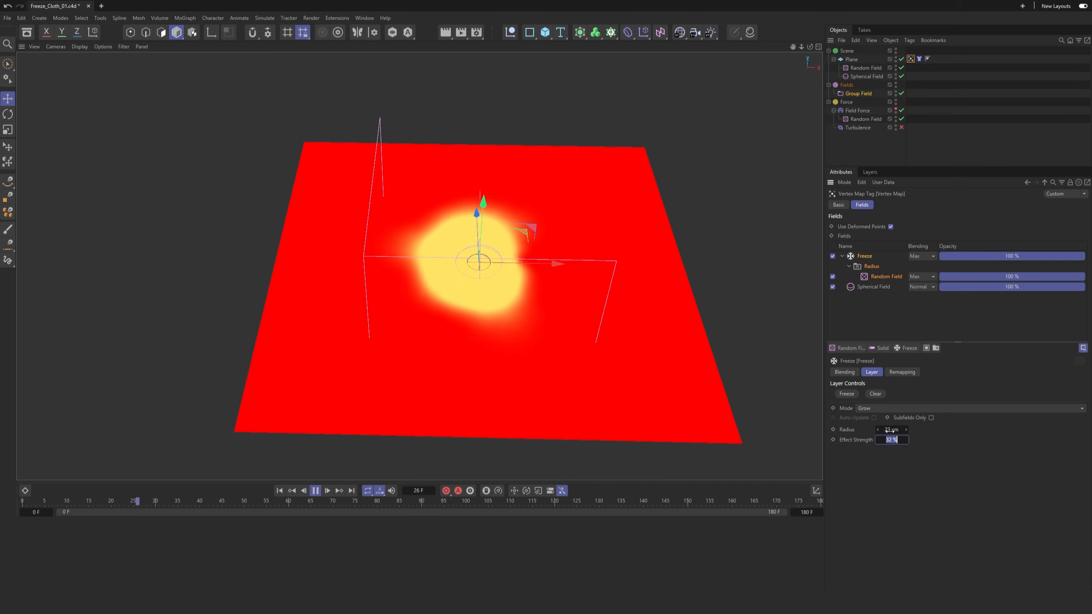
Step: Set the Freeze layer's Radius to 10 cm and replay the growth from the start
click(889, 430)
text(10)
key(Return)
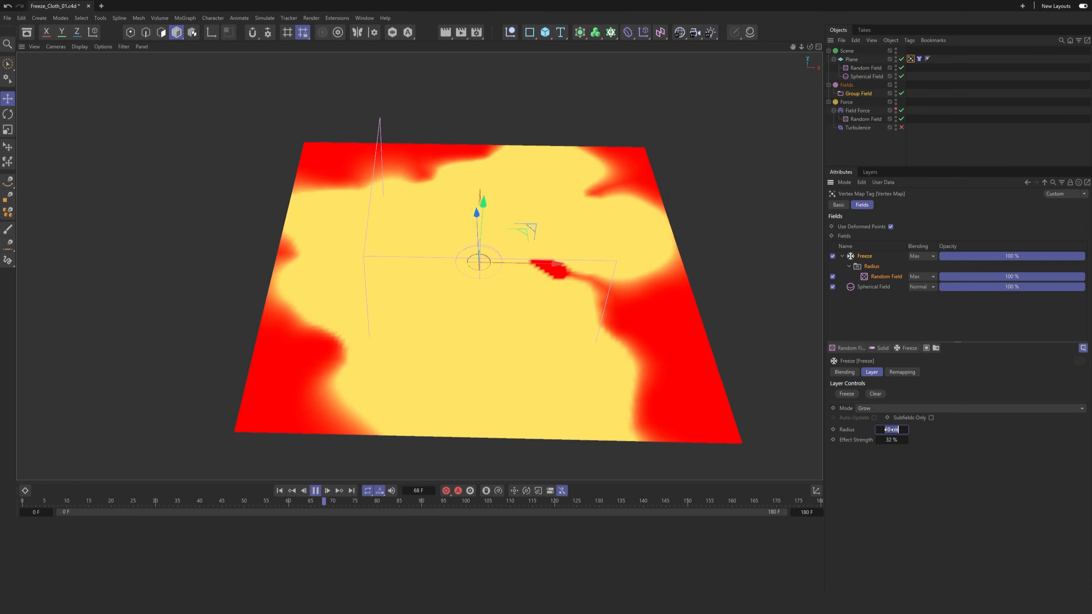
click(280, 491)
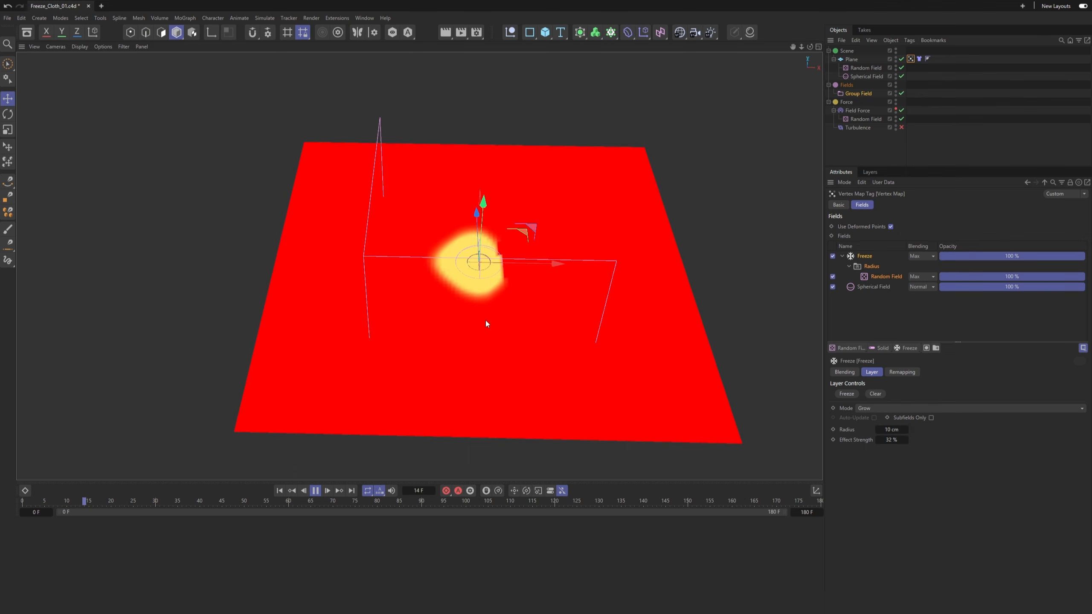
Step: Reduce the Spherical Field's Size to about 7.7 cm and replay from the first frame
click(874, 287)
drag(869, 395, 877, 394)
click(279, 491)
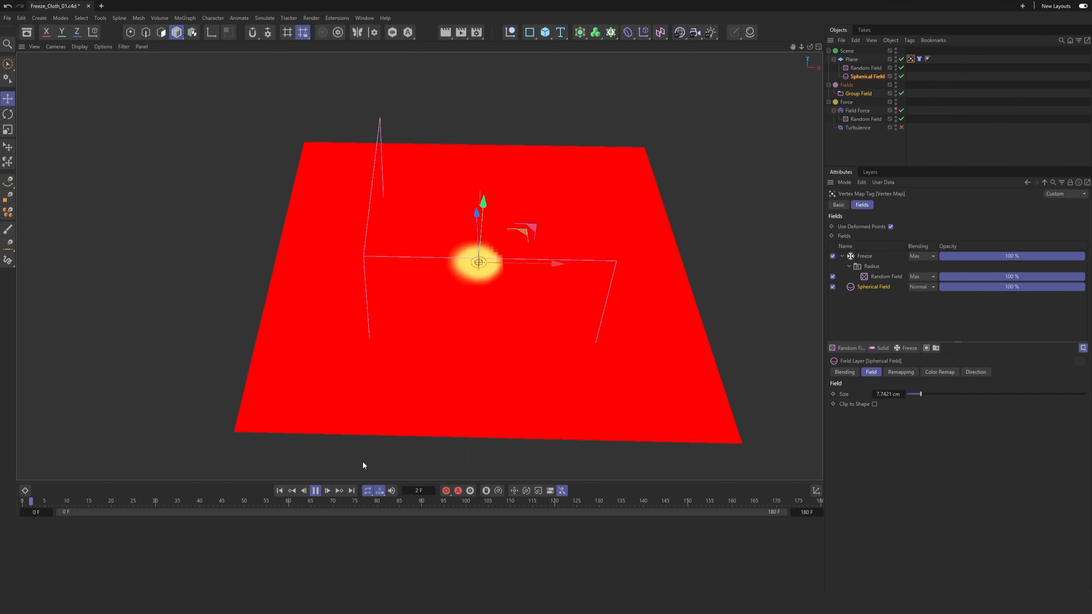
Step: Clear the Freeze layer's accumulated growth and extend the timeline to 358 frames
click(865, 256)
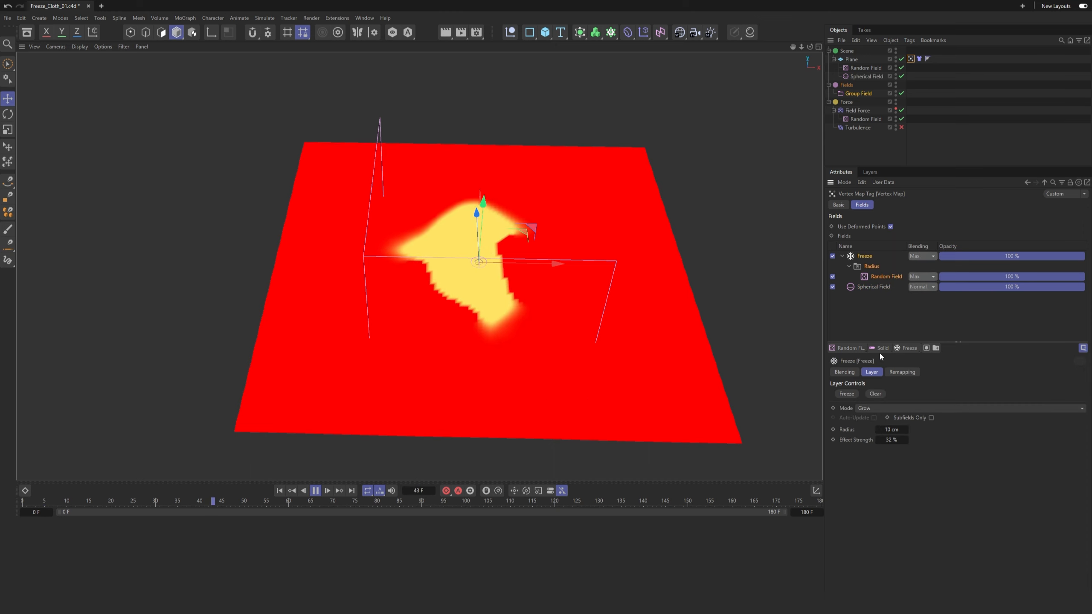
click(876, 394)
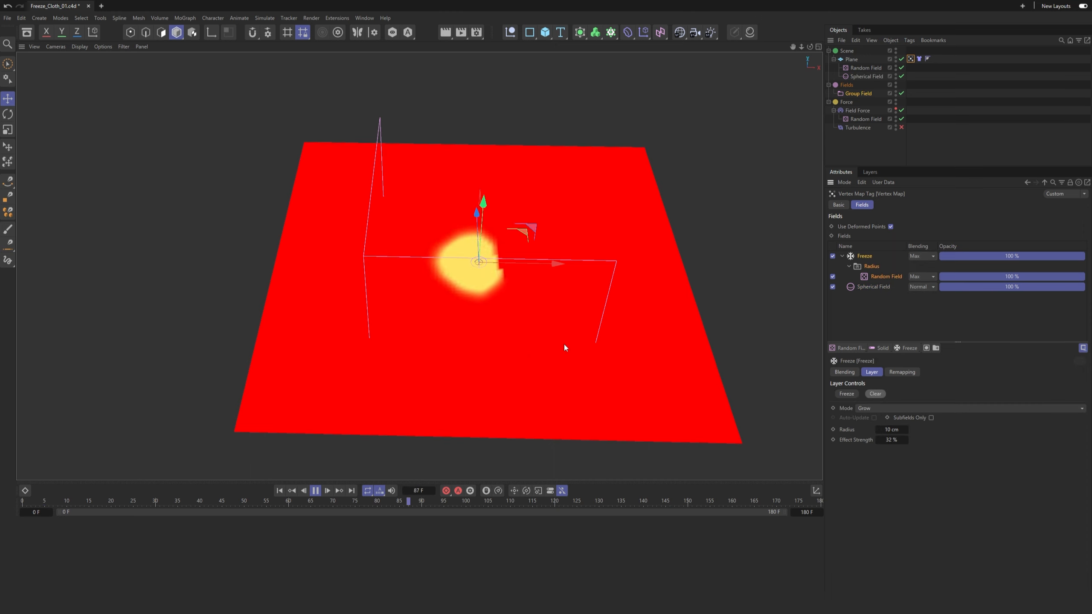
alt+drag(471, 291, 481, 299)
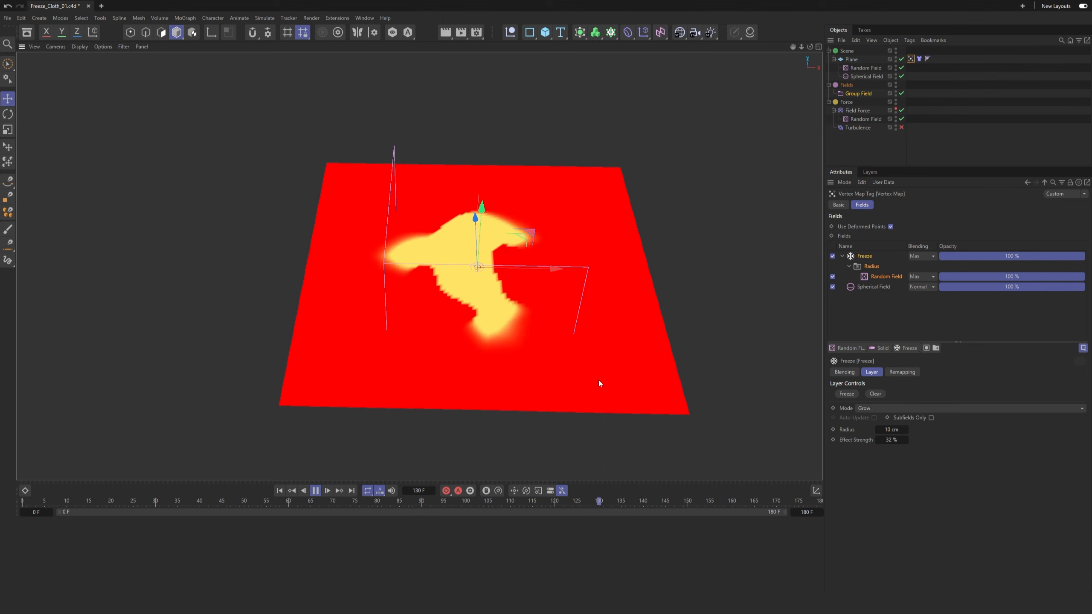
alt+drag(599, 381, 524, 353)
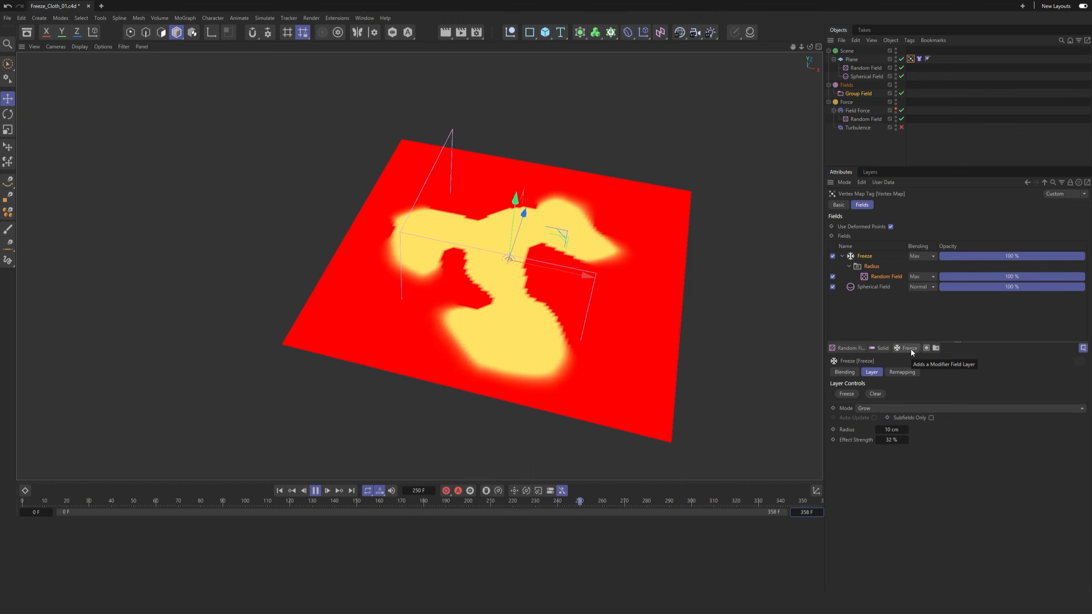
Step: Raise the Scale of the Random Field in the Freeze layer's Radius group to 462 %
click(877, 276)
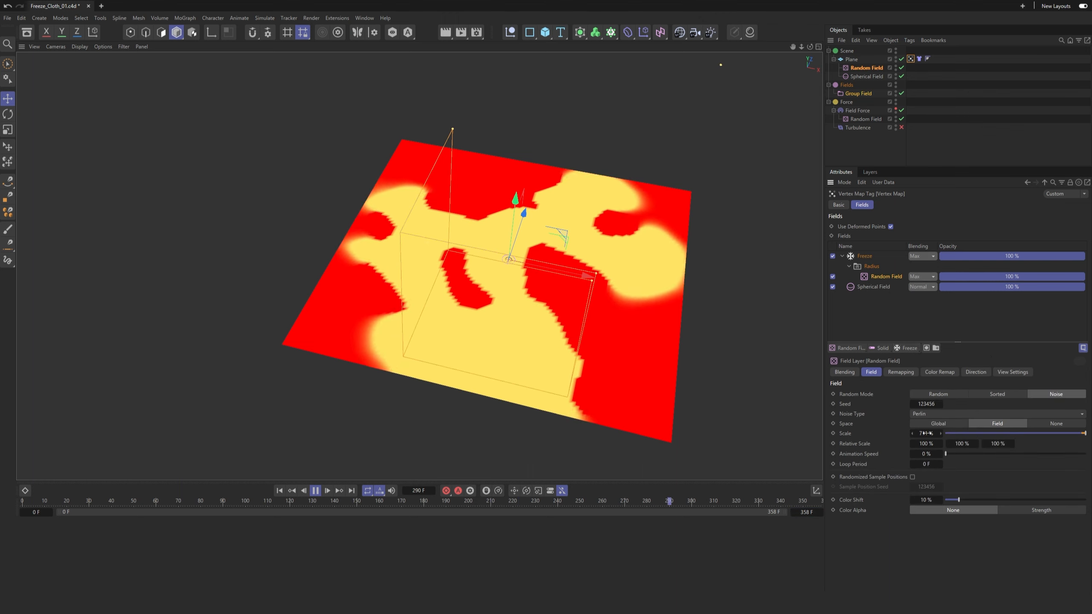
drag(926, 433, 753, 433)
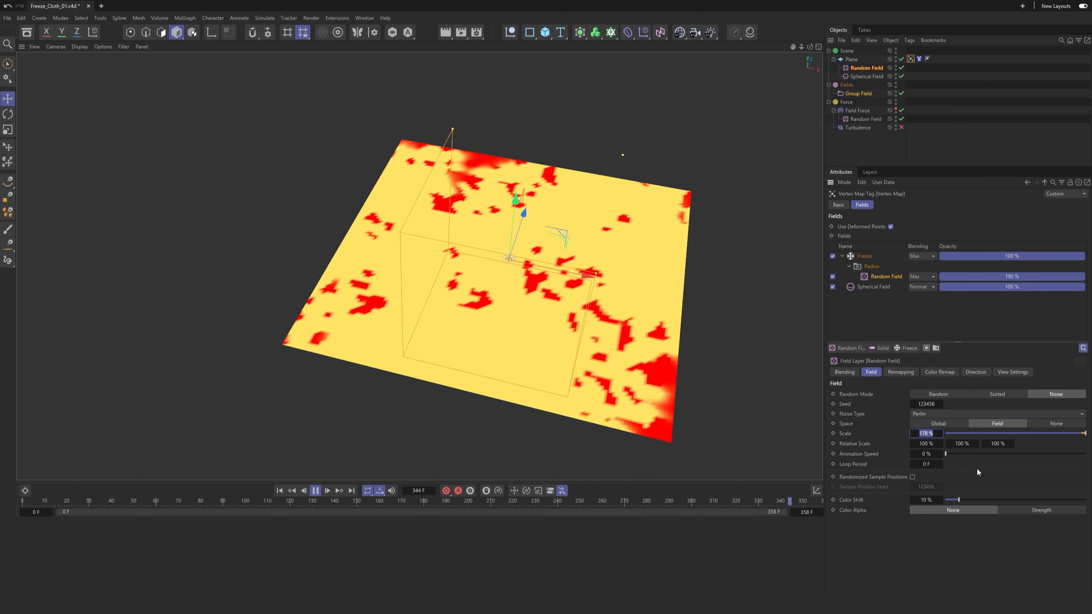
drag(925, 433, 906, 316)
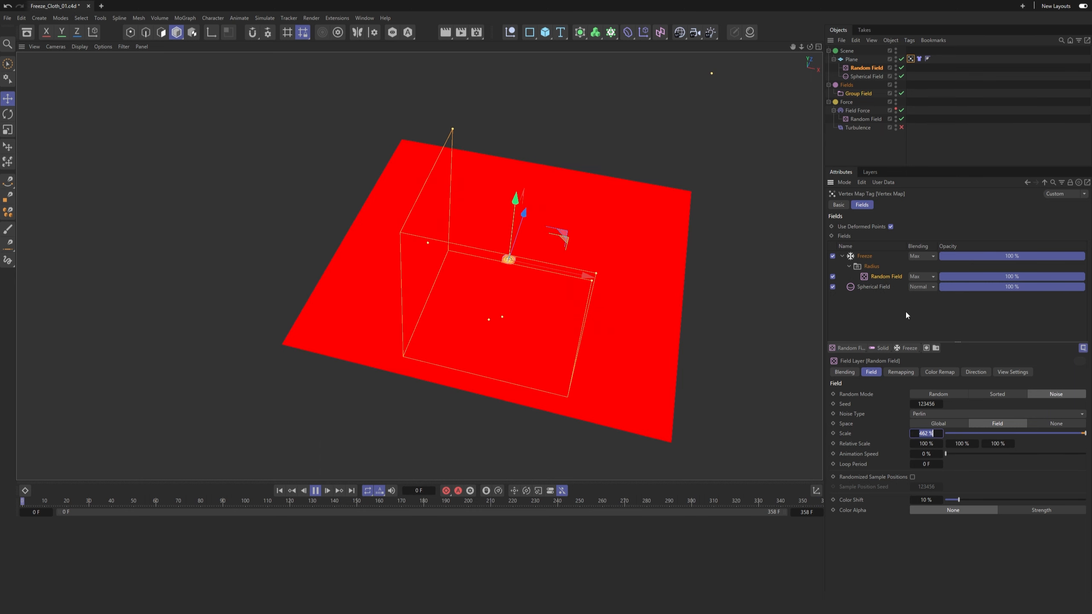
Step: Add a second Freeze layer above the first with Add blending, Average mode and Auto-Update enabled
click(909, 348)
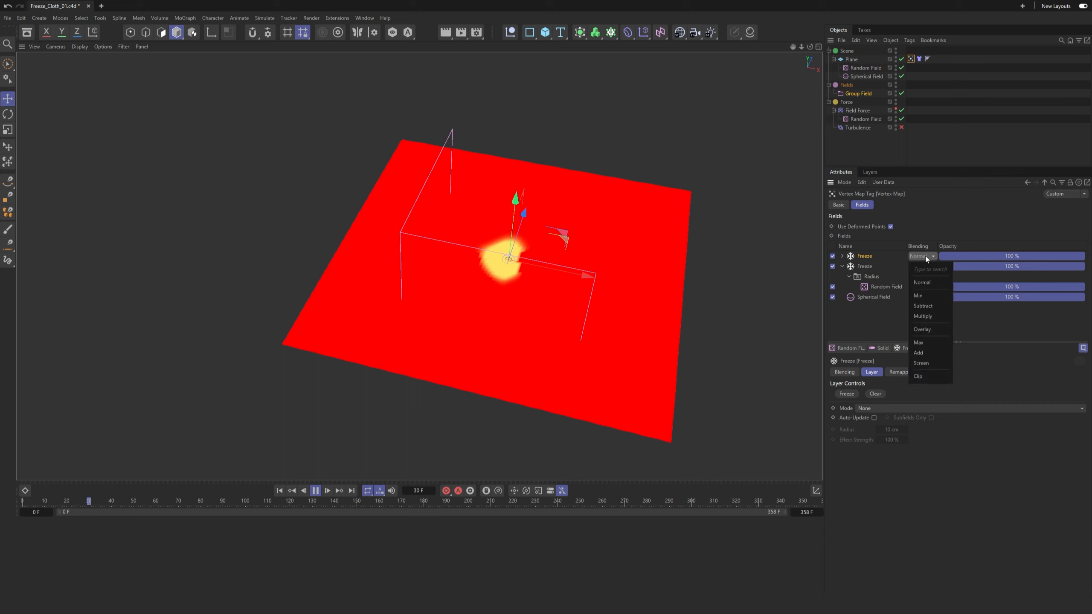
click(885, 409)
click(887, 451)
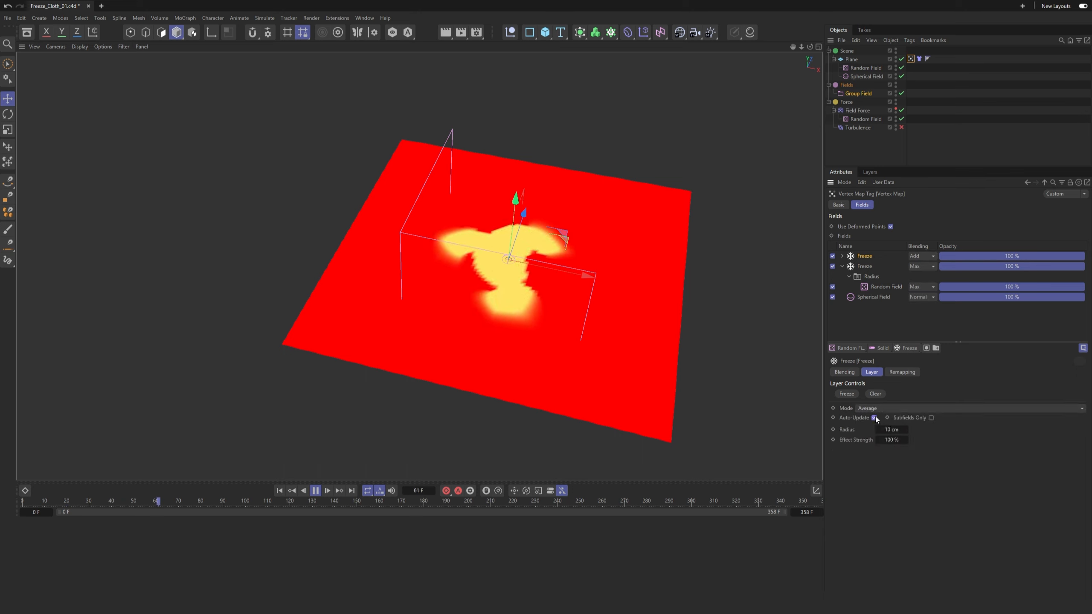
Step: Set the second Freeze layer's Effect Strength to 22 % and Radius to 6 cm, and replay from the first frame
click(891, 439)
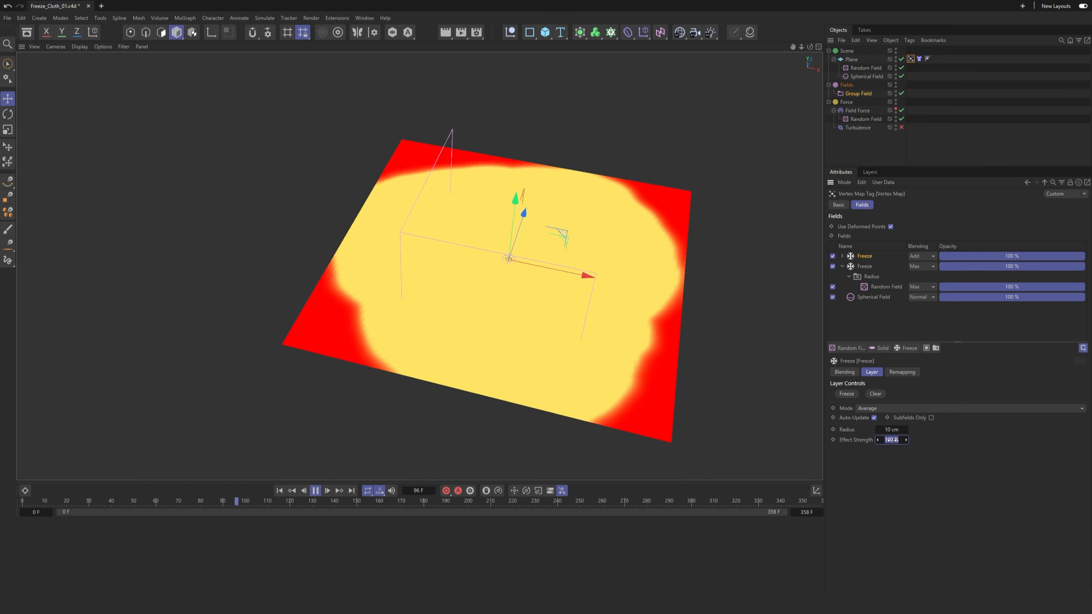
text(22)
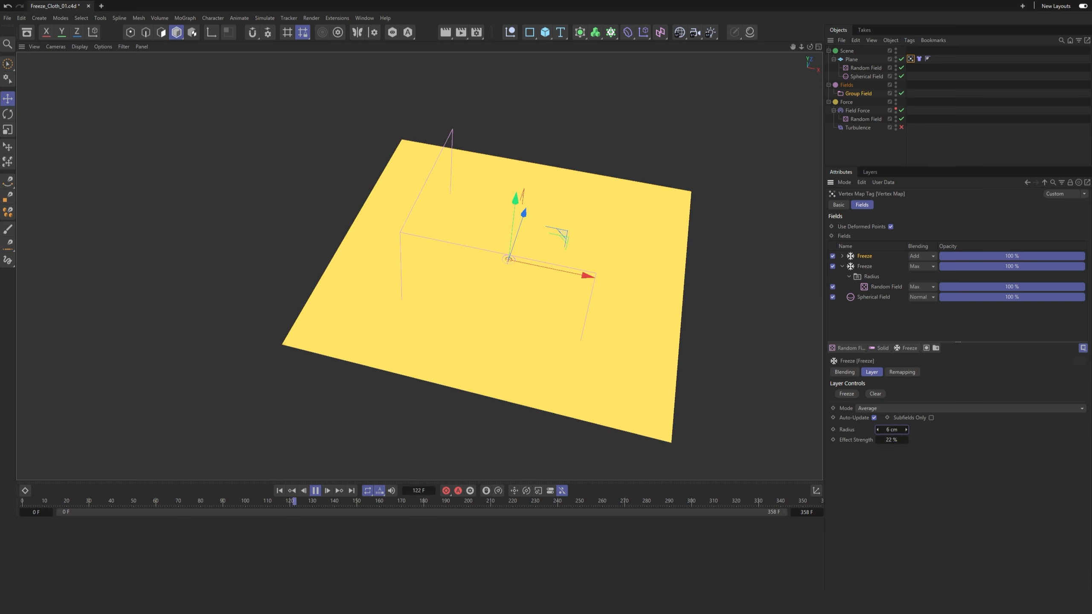
click(279, 491)
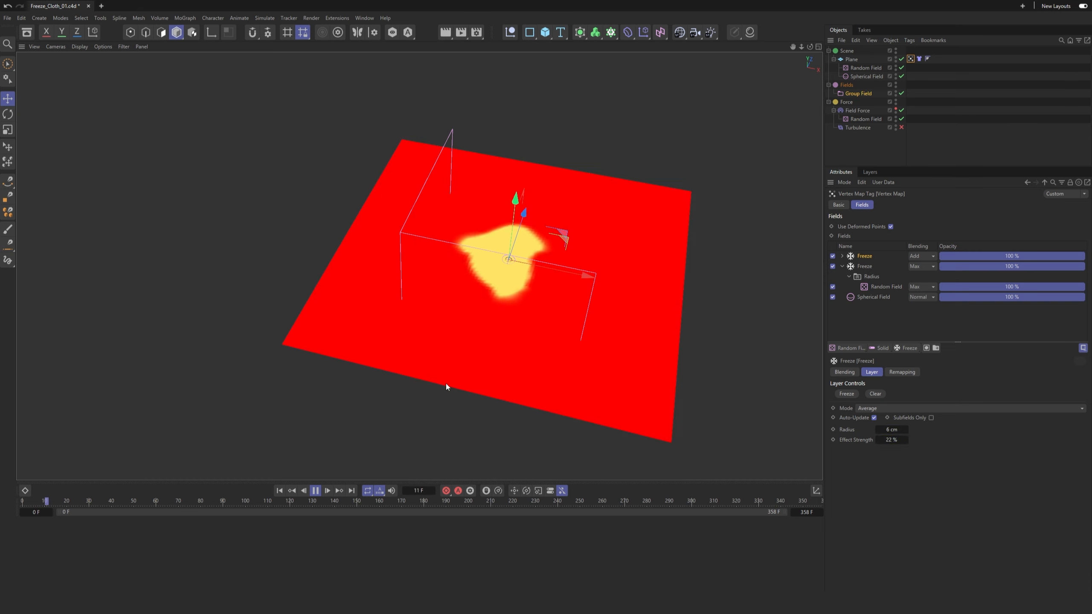
Step: Lower the second Freeze layer's Effect Strength to 5 % and its Opacity to 13.7 %, replaying the growth from the start
click(892, 440)
text(5)
key(Return)
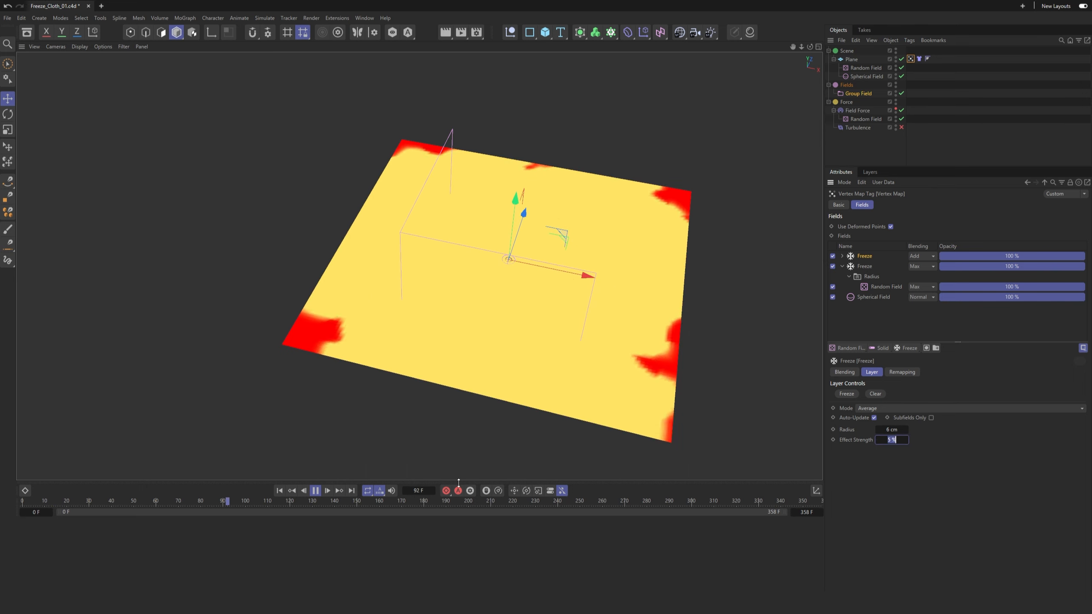
click(279, 491)
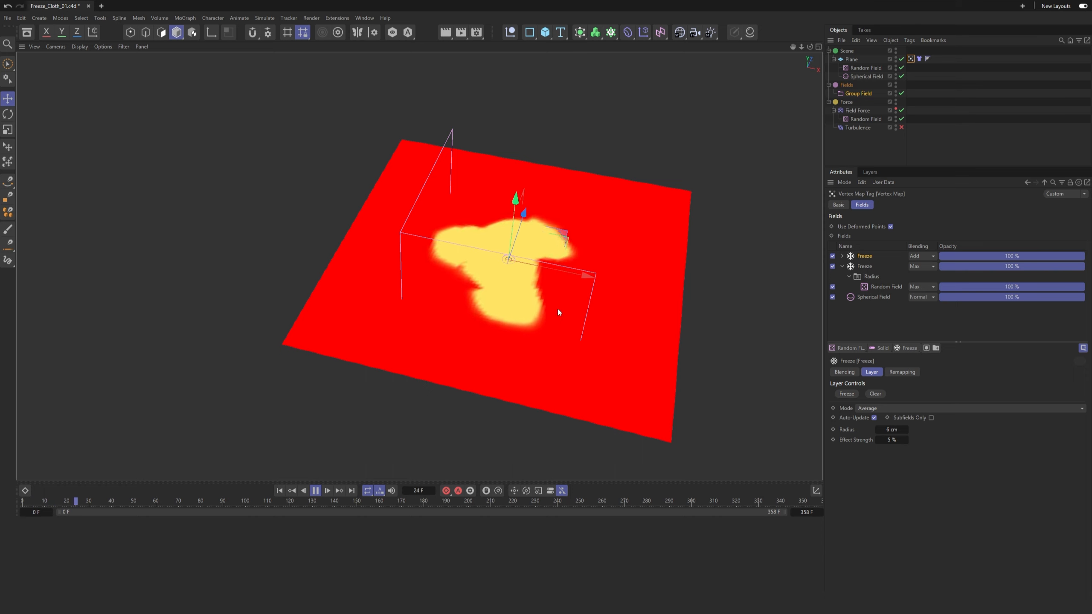
alt+drag(557, 282, 550, 301)
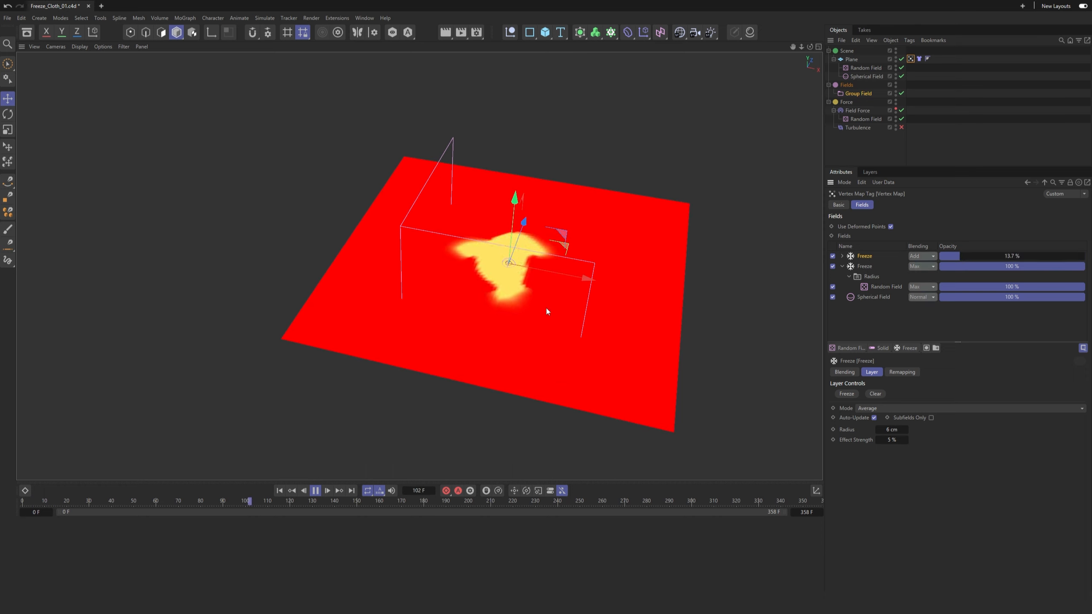
alt+drag(568, 306, 564, 301)
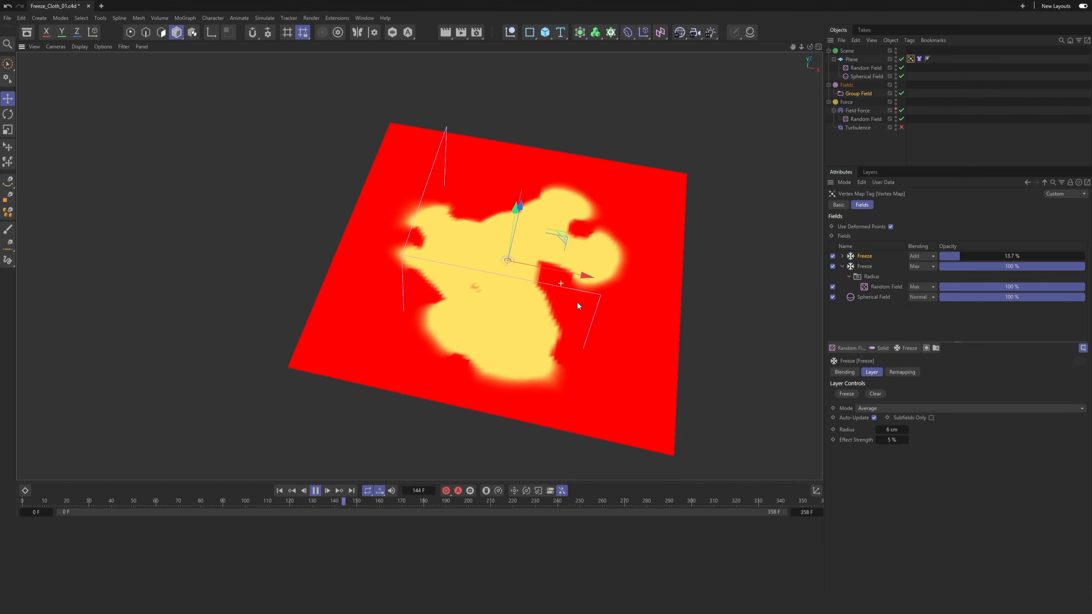
Step: Add a Linear Delay layer on top with an Effect Strength of 68 % and replay the growth from the first frame
click(914, 350)
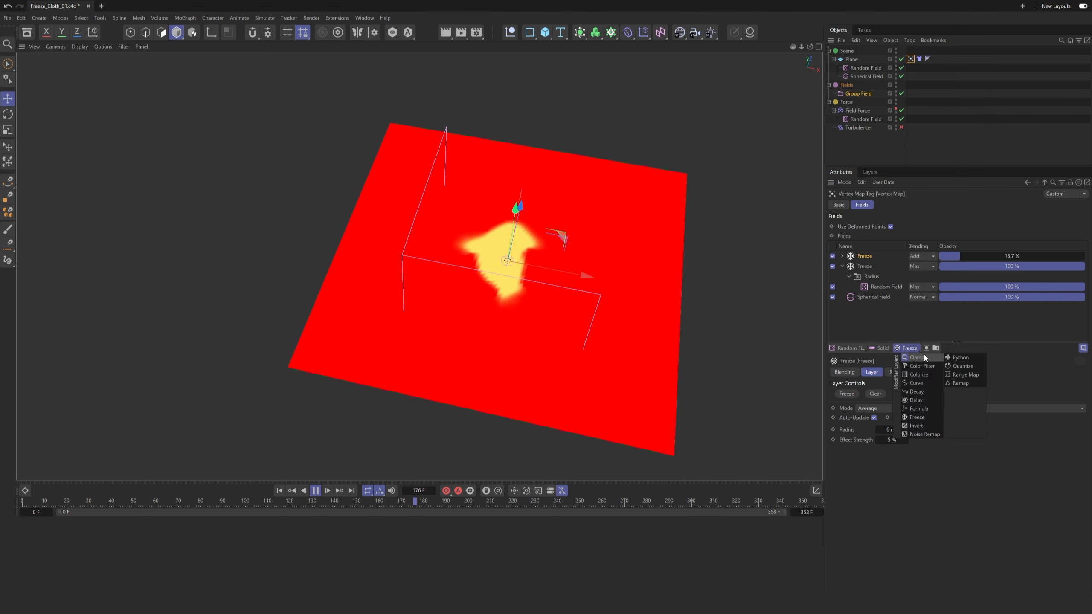
click(921, 400)
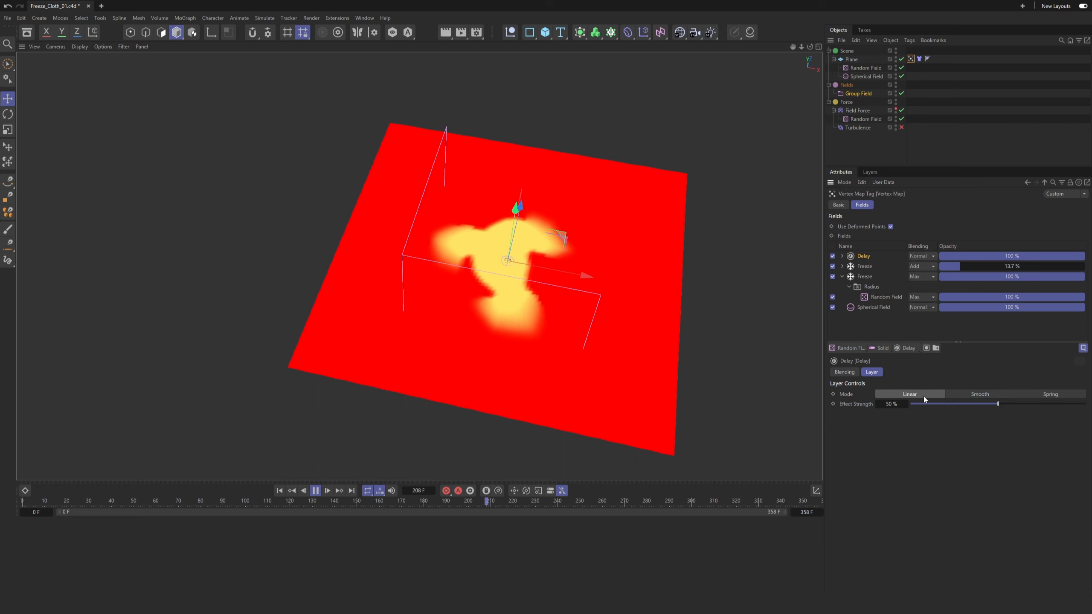
alt+drag(566, 300, 558, 285)
scroll(480, 263, down, 2)
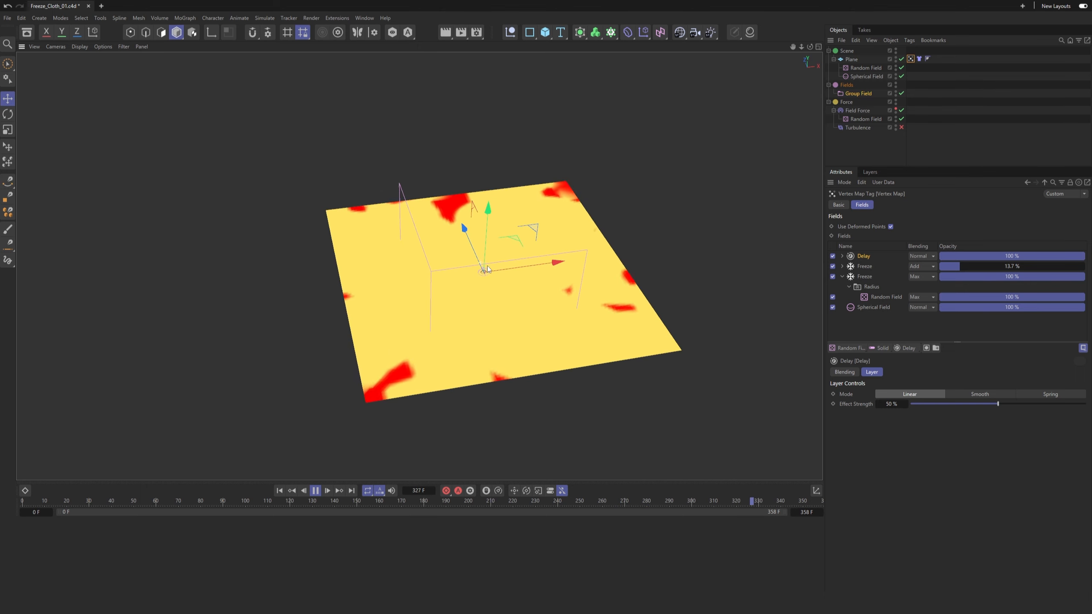
drag(1016, 404, 1030, 406)
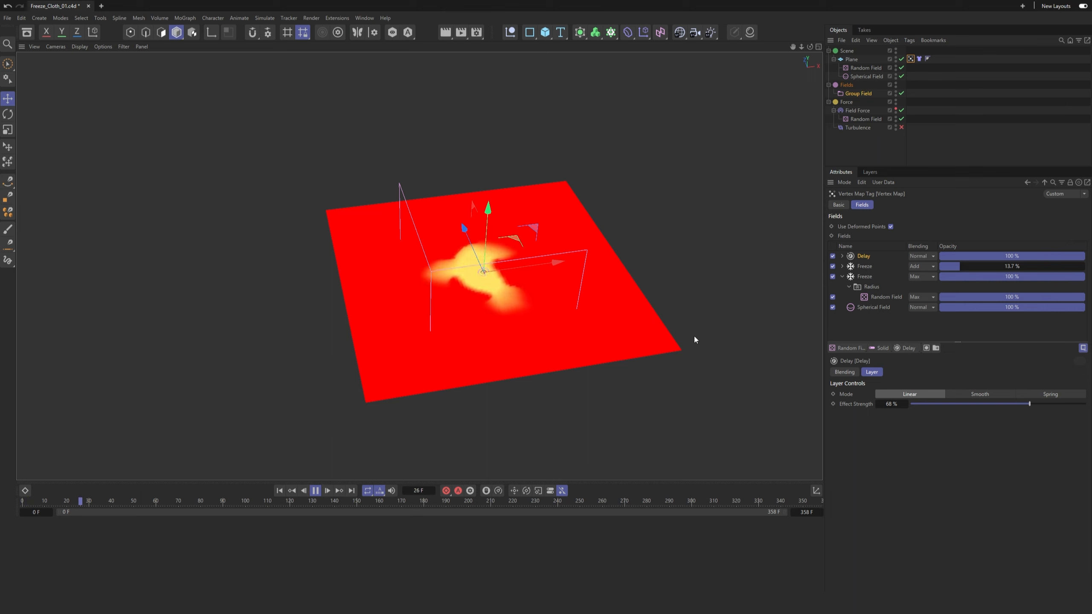
click(865, 276)
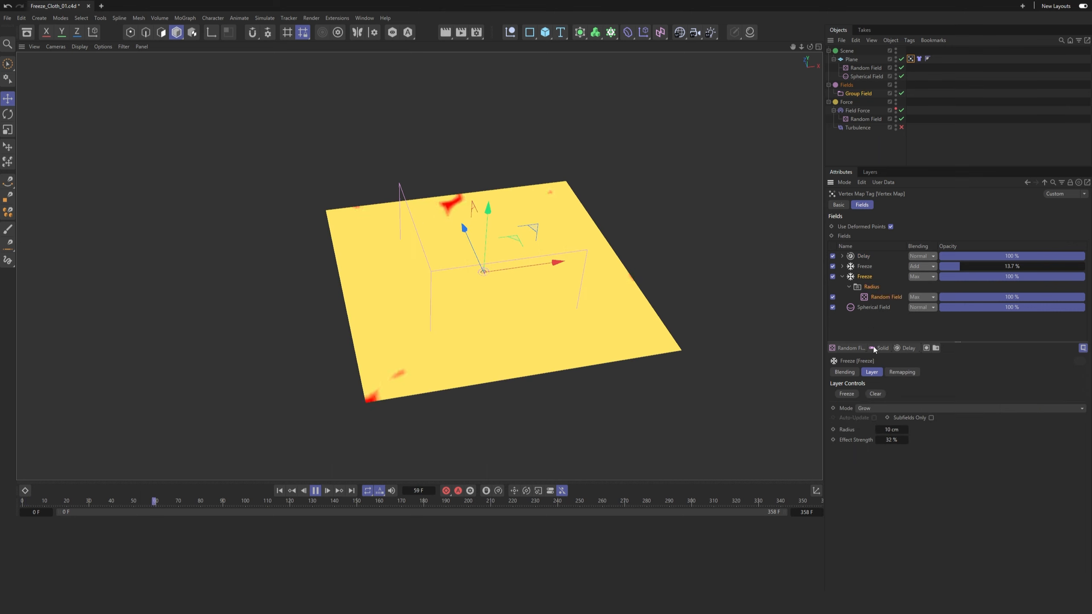
click(279, 491)
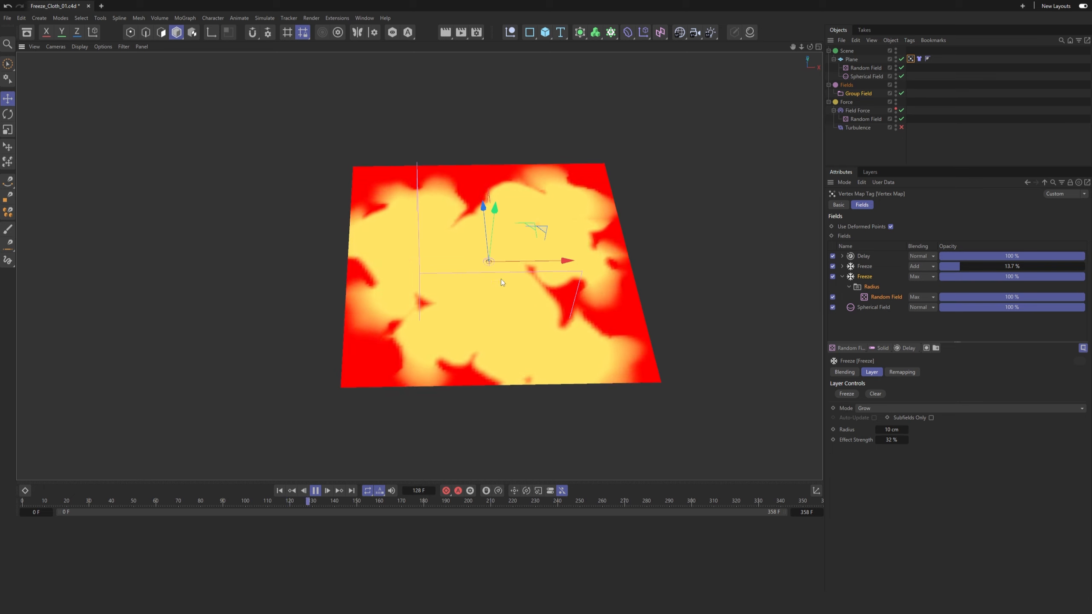
Step: Enable the Turbulence force, replay the cloth simulation from the start and display the Plane's Vertex Map
click(885, 139)
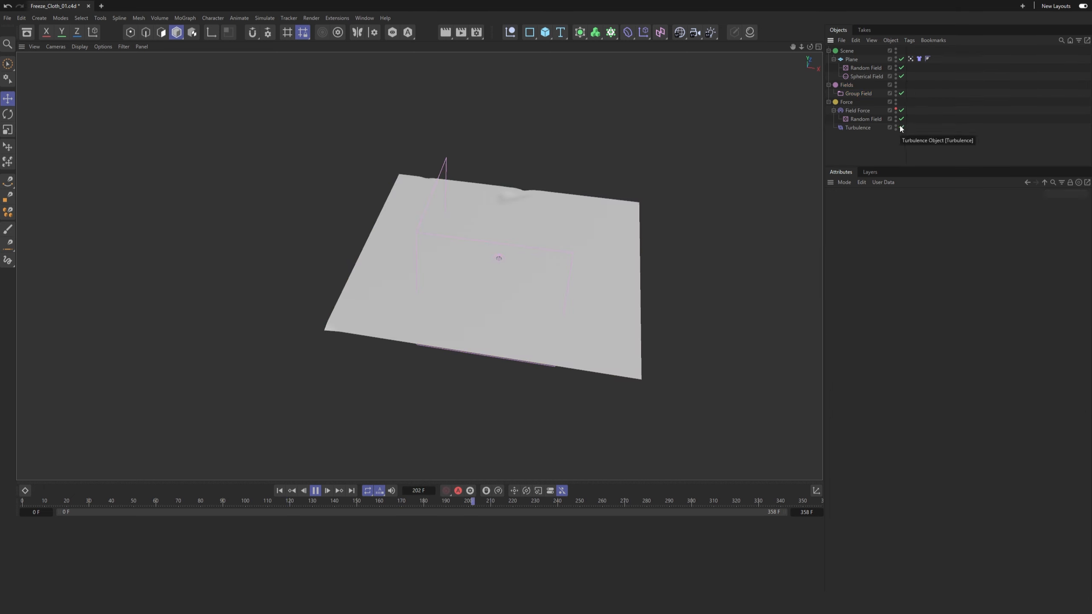
click(284, 491)
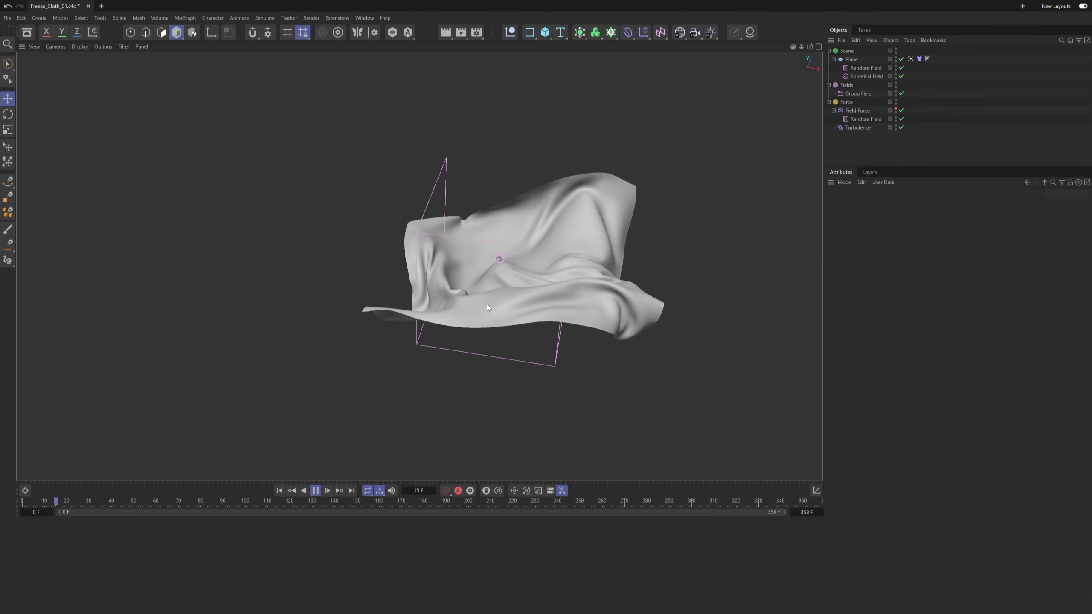
alt+drag(547, 268, 645, 239)
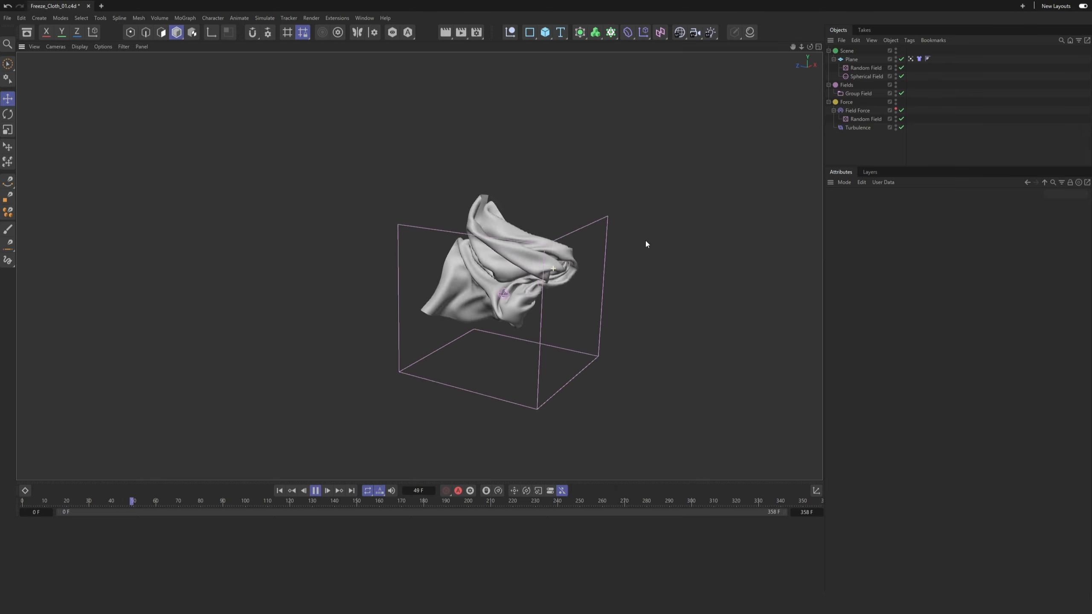
click(911, 59)
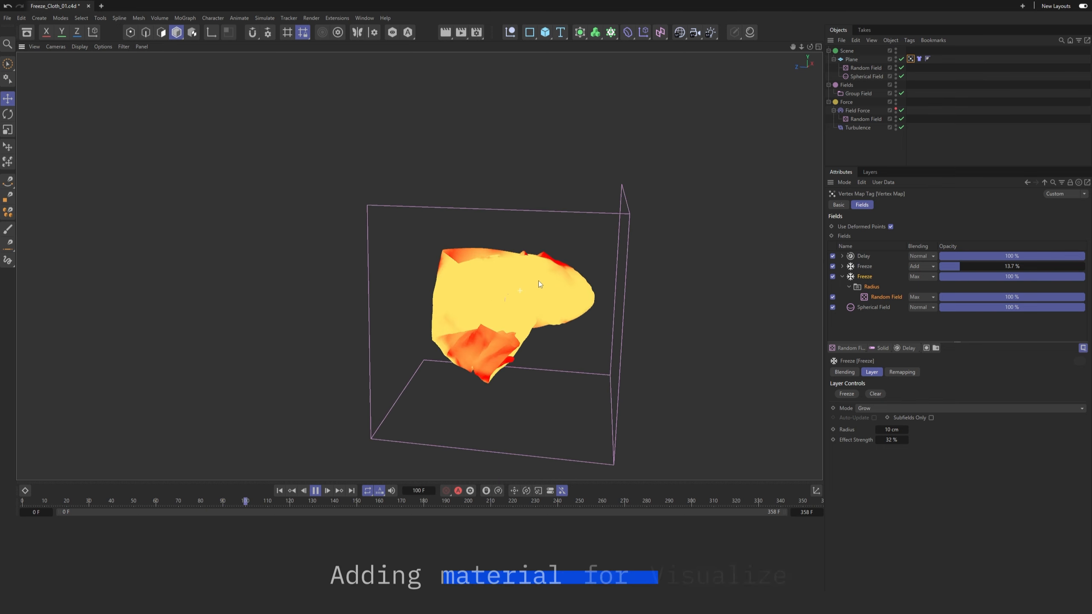
Step: Create a new default material and assign it to the Plane
click(750, 33)
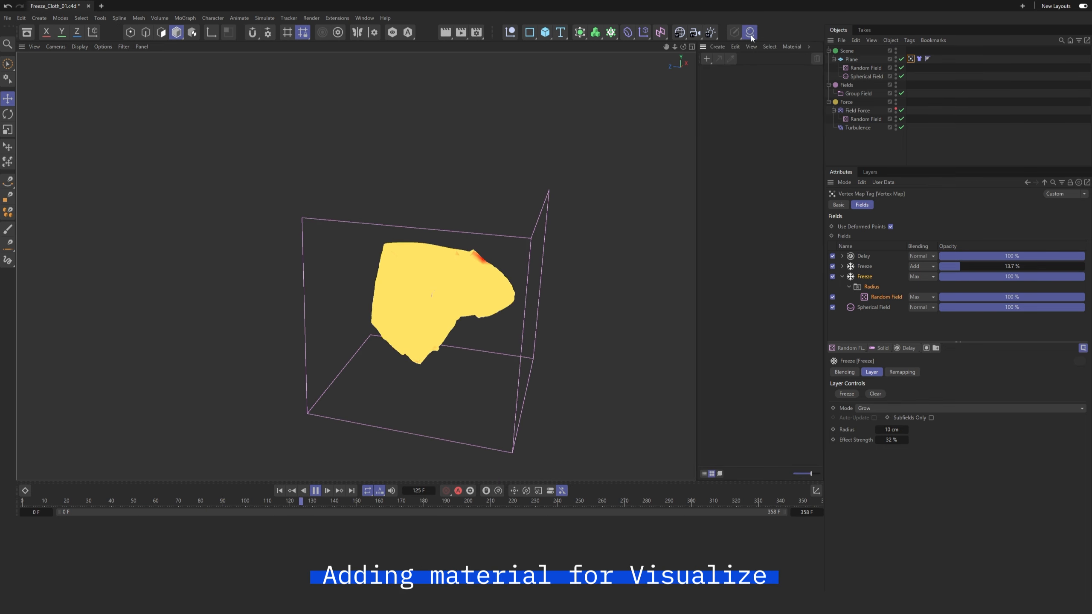
click(708, 60)
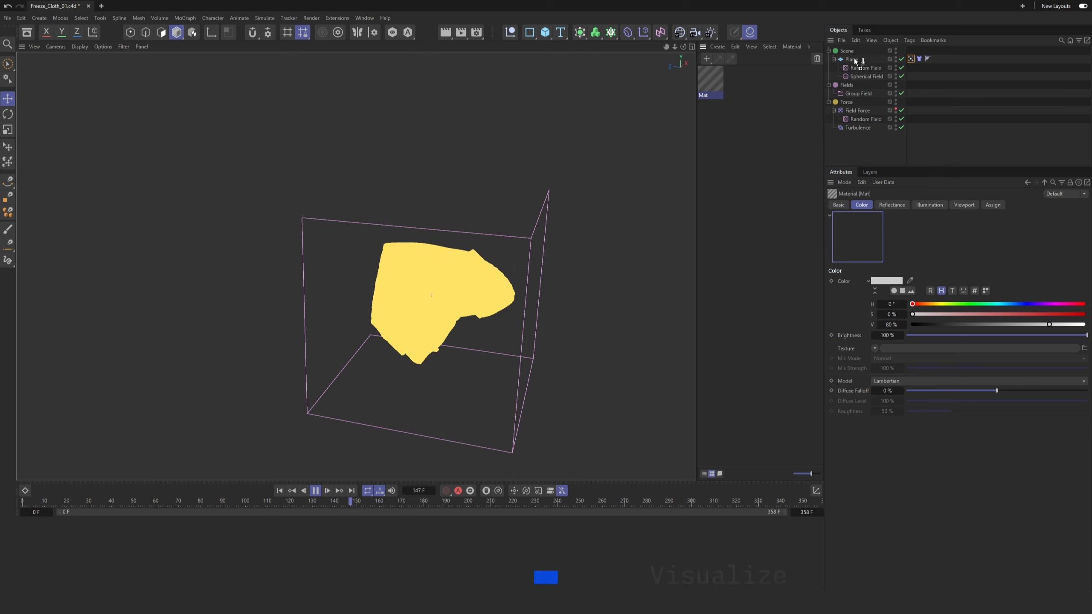
drag(854, 62, 952, 64)
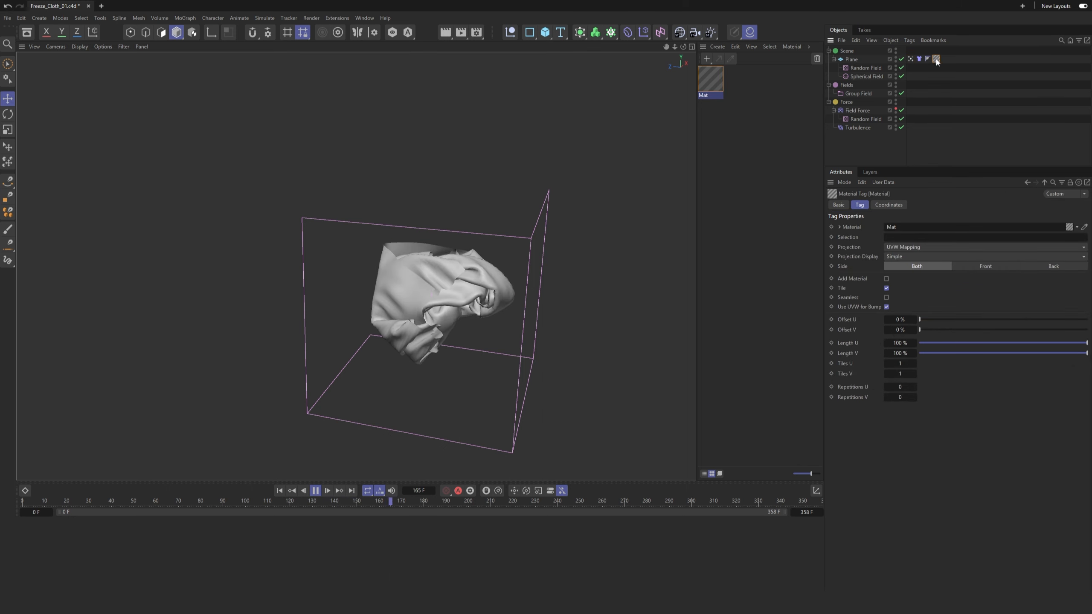
Step: Load the Vertex Map effect shader as the texture of the material's Color channel
double_click(711, 80)
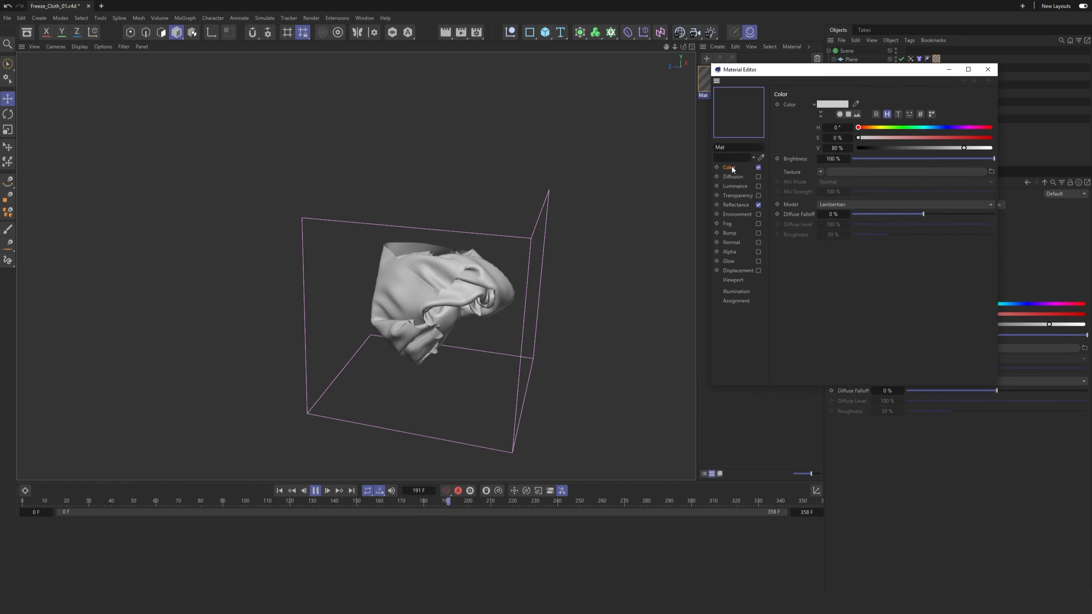
click(821, 171)
mouse_move(869, 350)
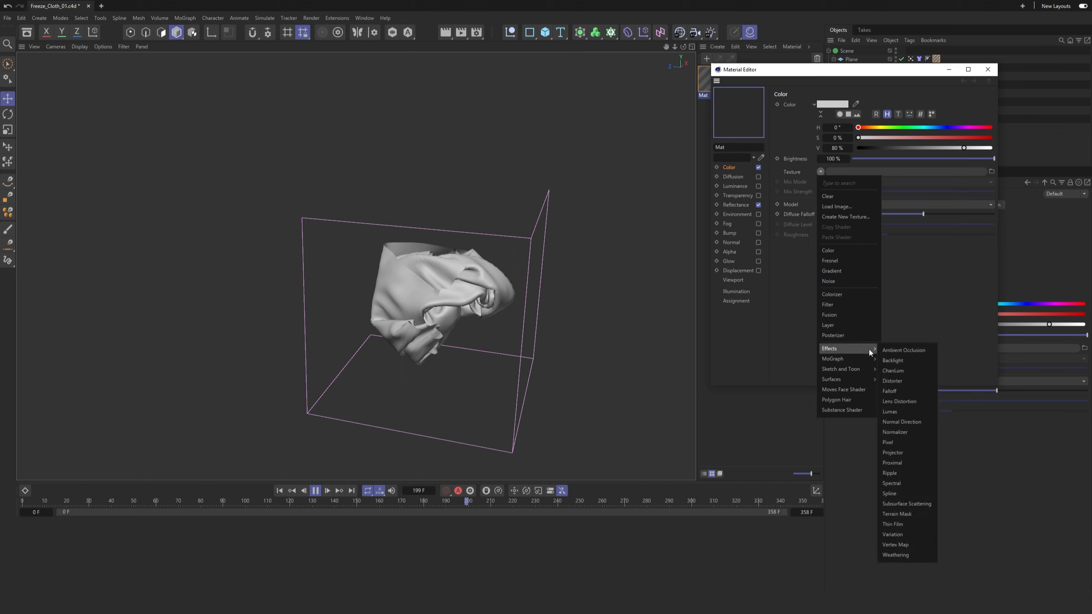
click(899, 544)
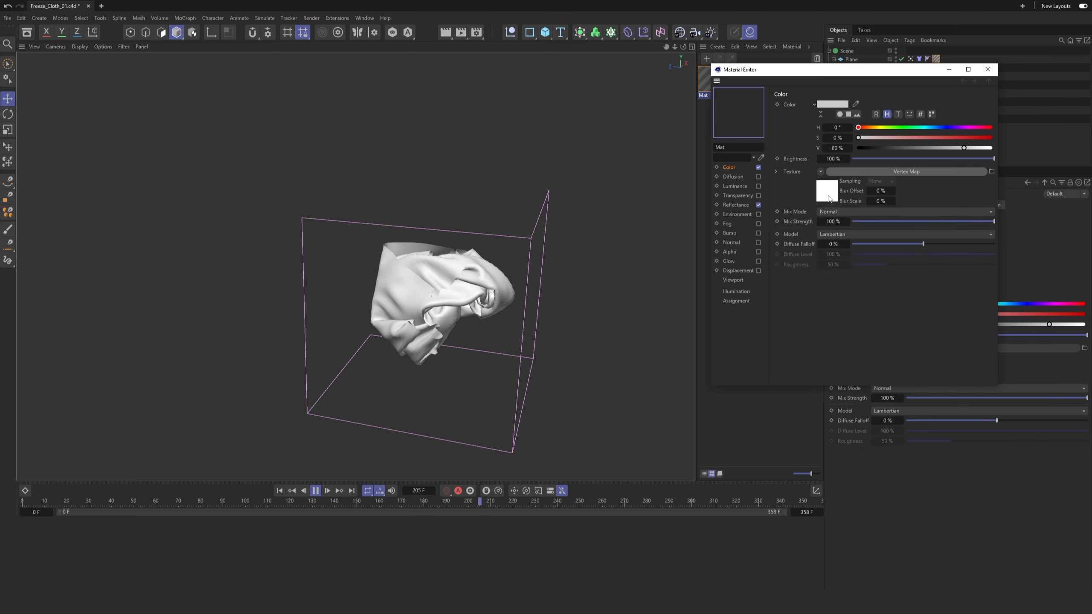
Step: Link the Plane's Vertex Map tag to the material's Vertex Map shader and close the Material Editor
click(907, 172)
drag(916, 70, 772, 97)
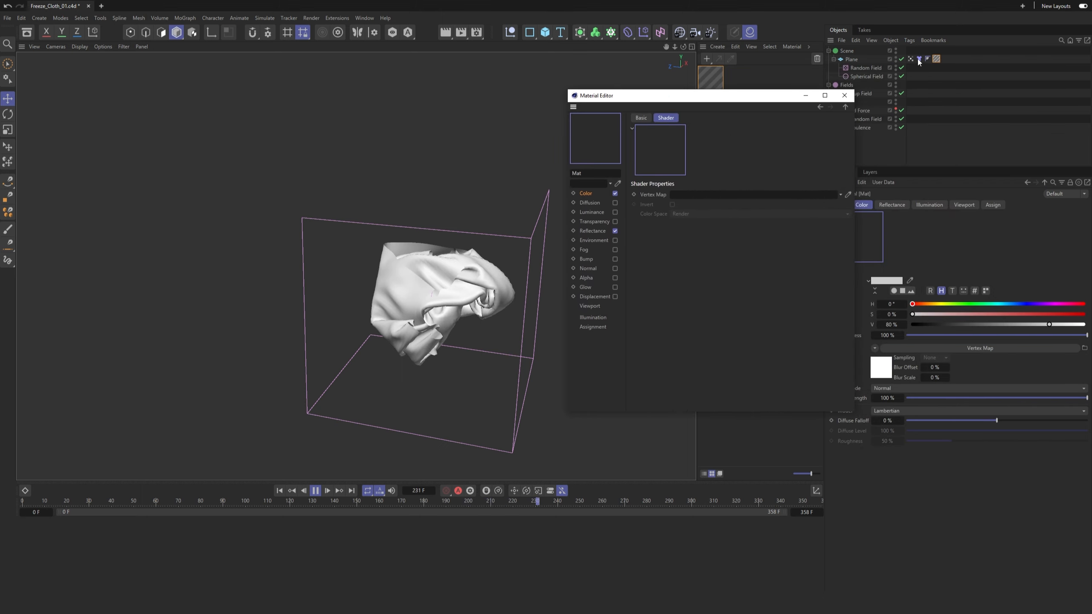
click(845, 95)
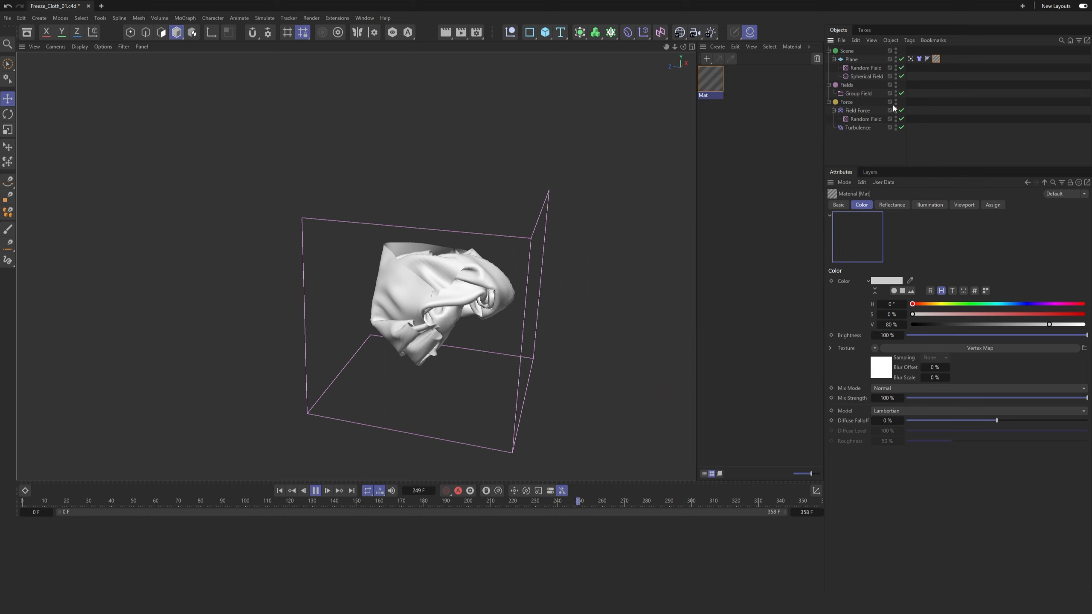
Step: Hide the Plane's Random Field and Spherical Field in the viewport and replay the cloth simulation from the first frame
click(280, 491)
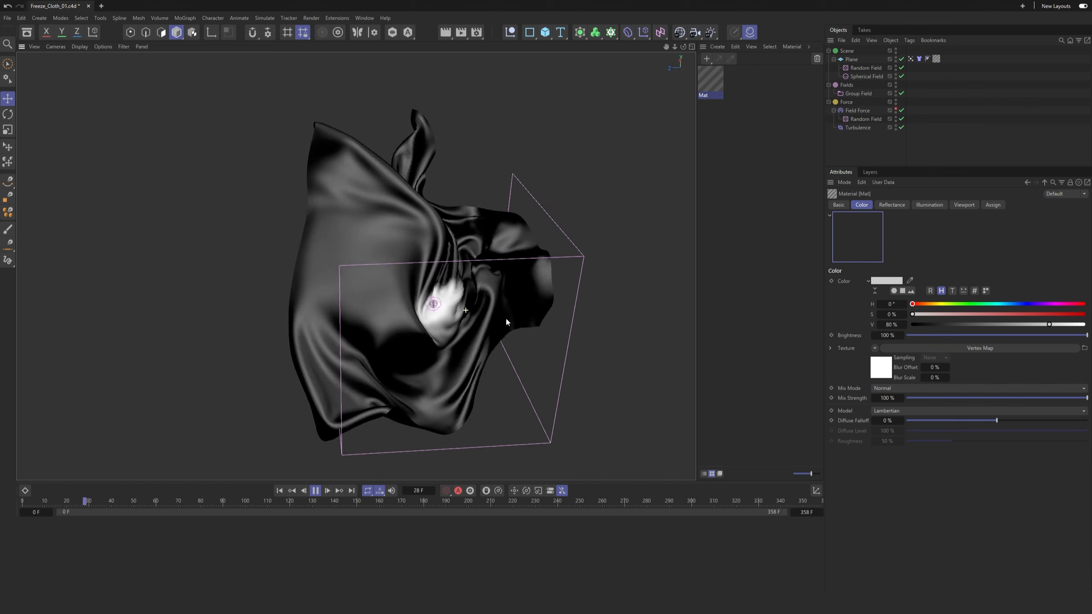
click(896, 66)
double_click(896, 75)
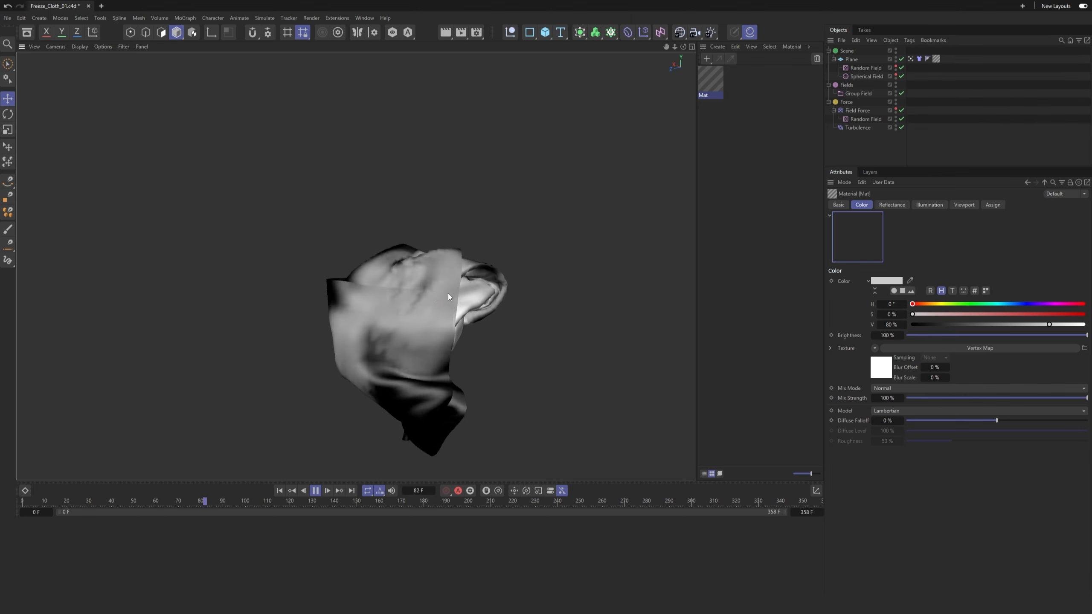
alt+drag(468, 292, 368, 291)
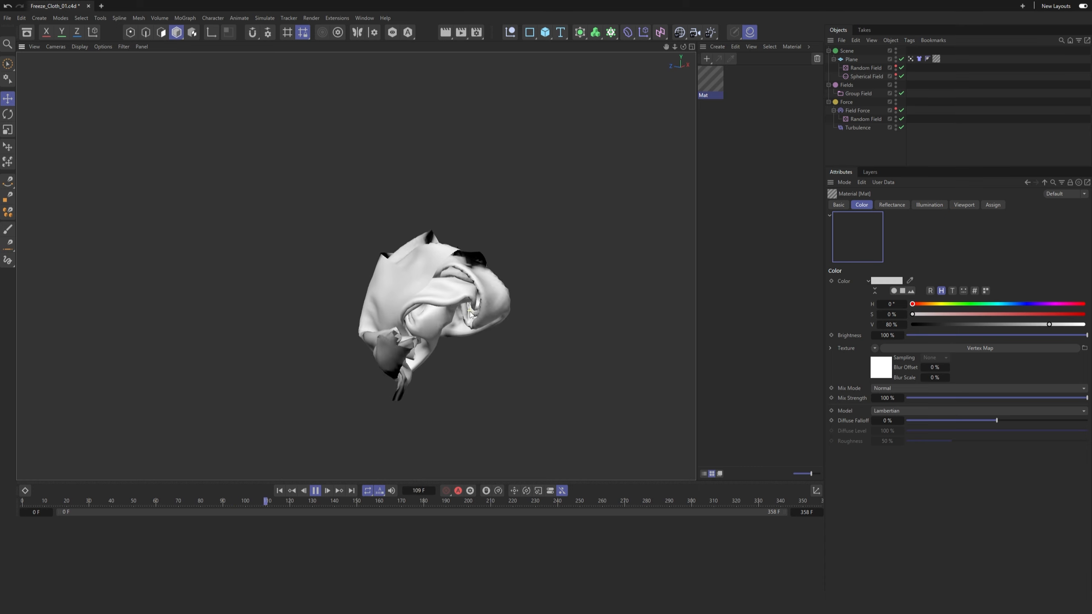
click(279, 490)
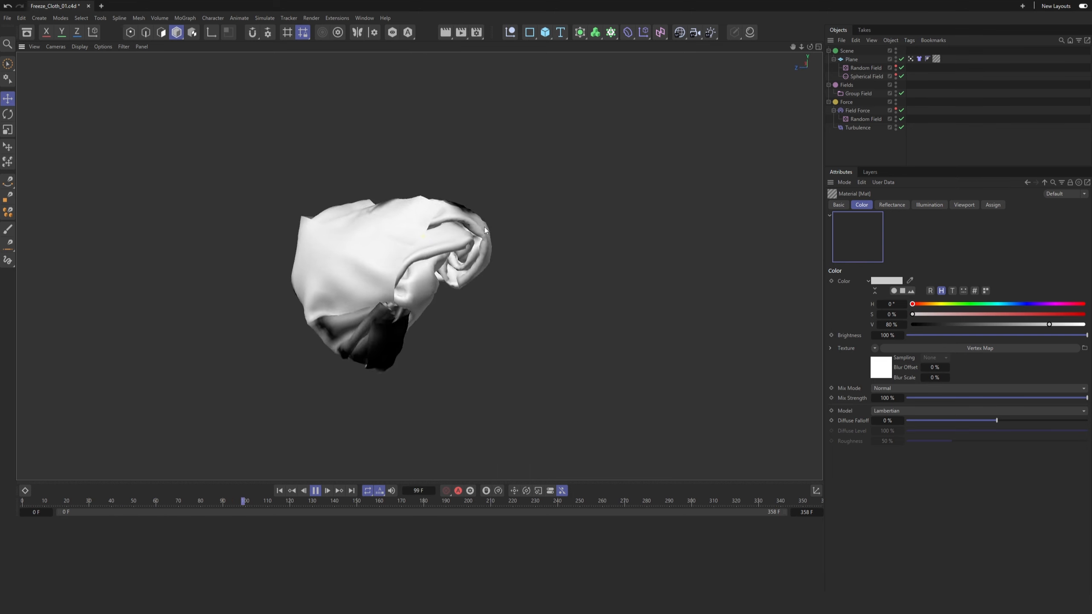
Step: Set the Plane's width and height segments to 150 each
click(854, 60)
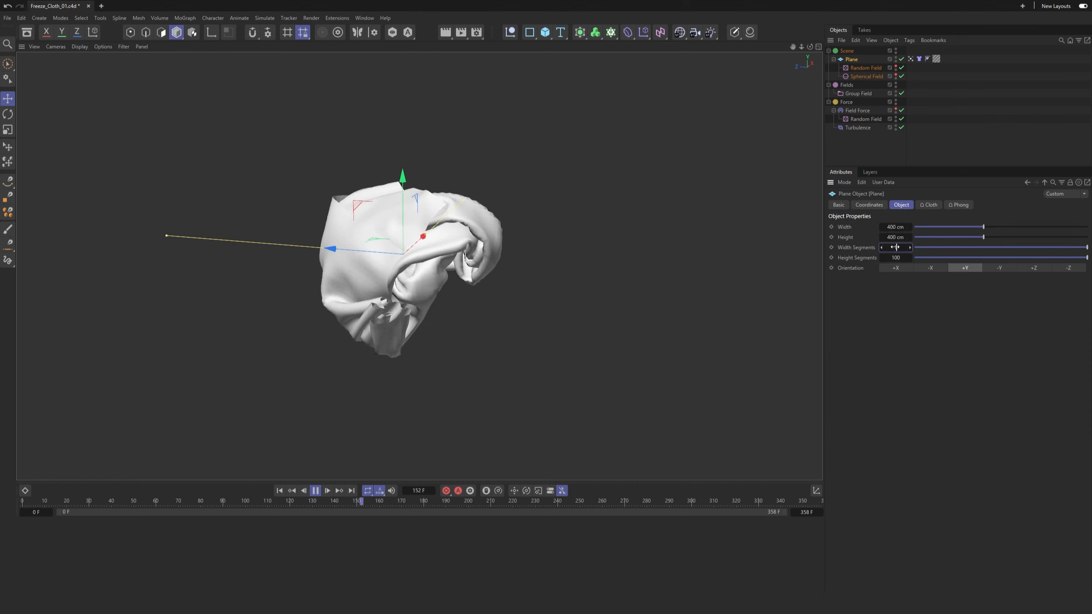
text(150)
key(Return)
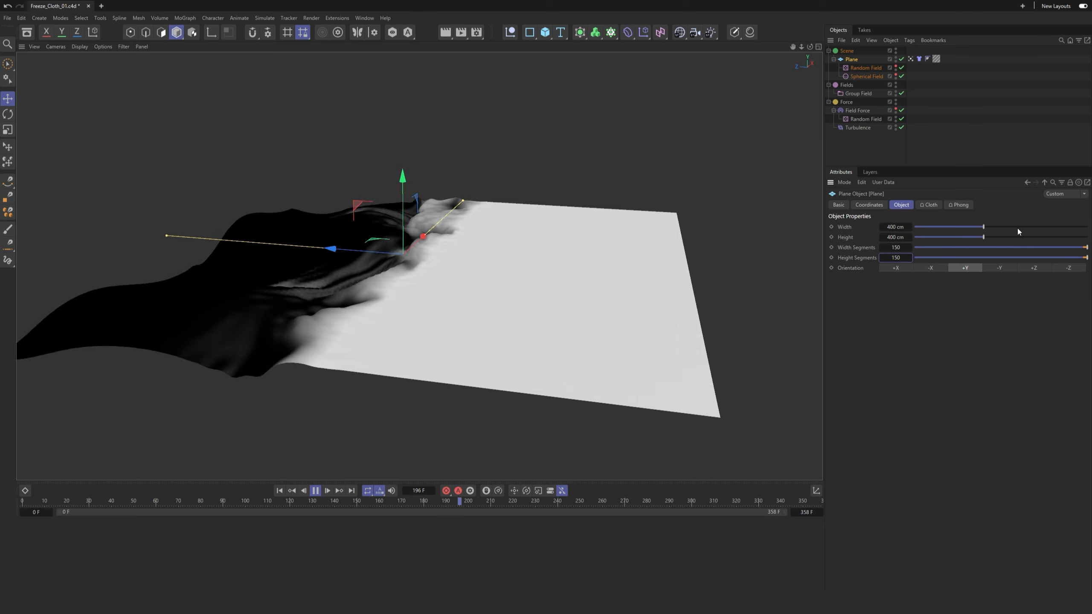
Step: Set the Plane's width and height to 1000 cm each and replay the simulation from the first frame
drag(984, 226, 1087, 227)
click(1086, 237)
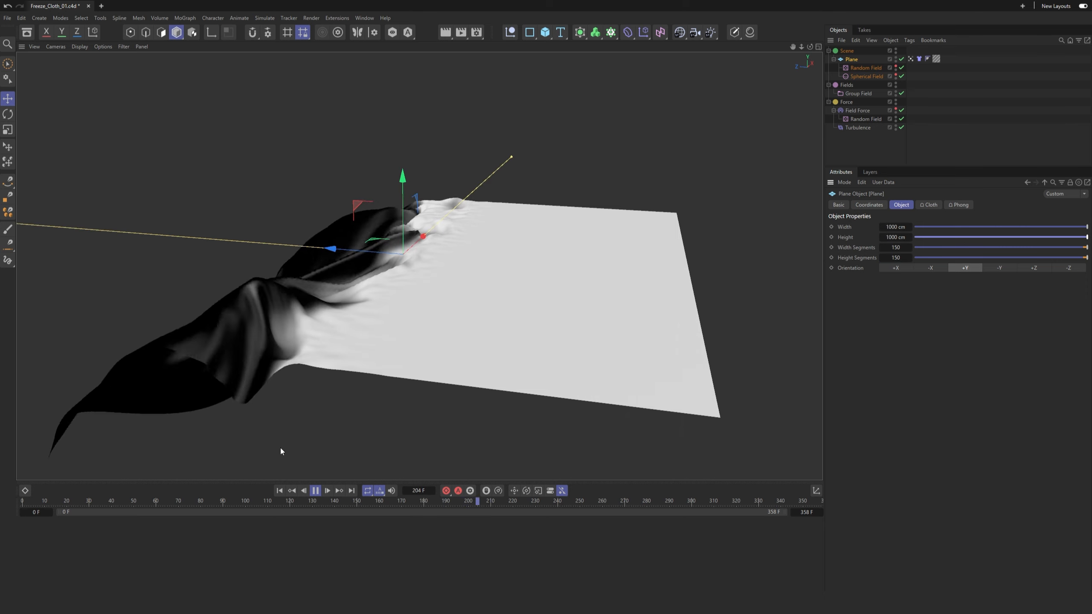
click(279, 491)
scroll(401, 318, down, 5)
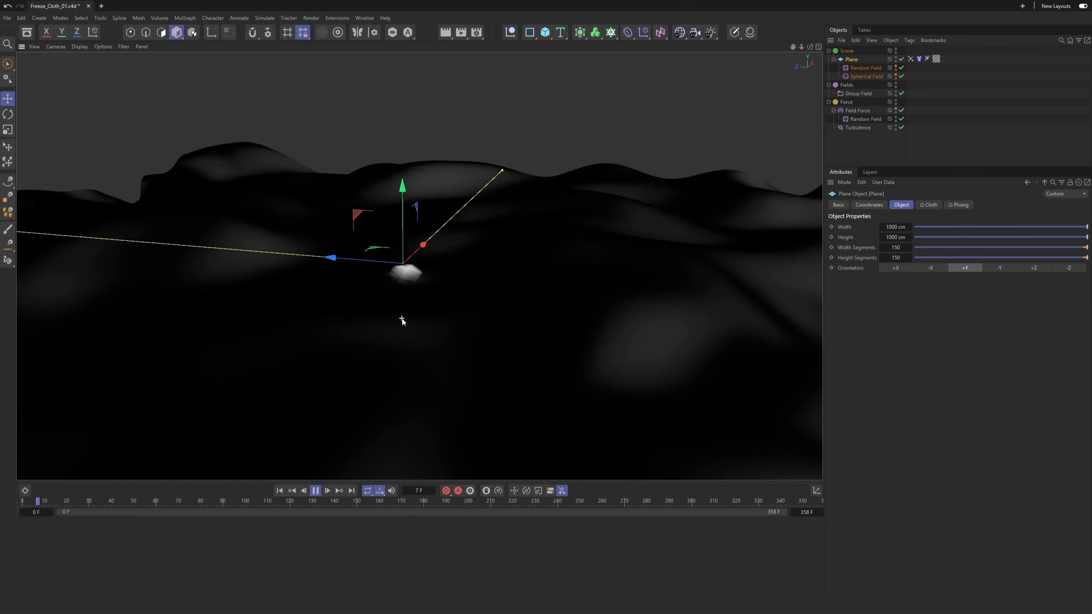
alt+drag(421, 310, 436, 328)
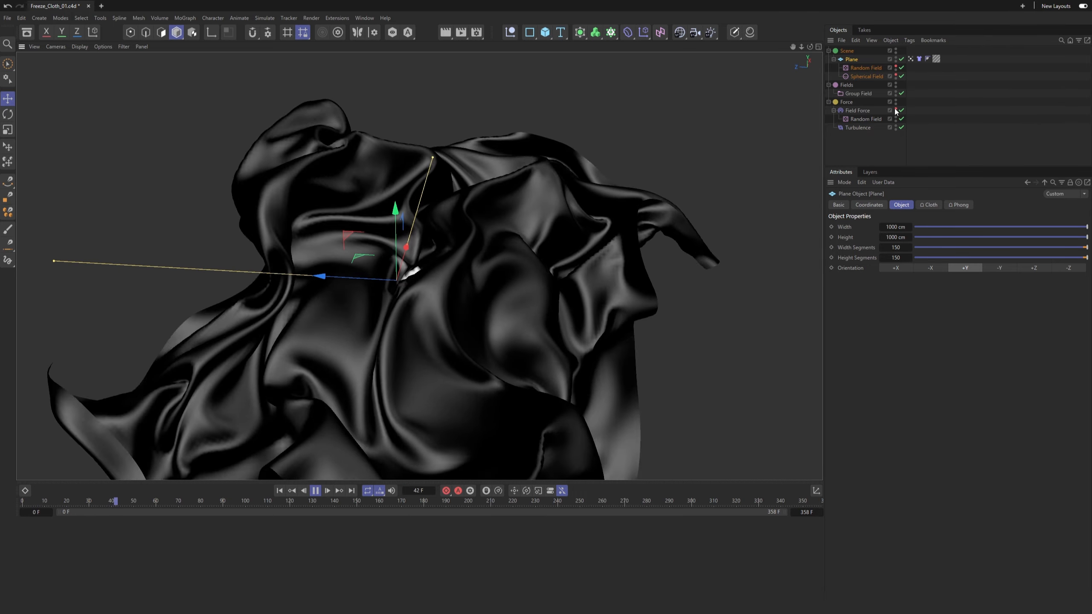
Step: Change the radius of the Vertex Map's Max-blended Freeze layer and replay the cloth simulation from the first frame
click(911, 59)
click(864, 276)
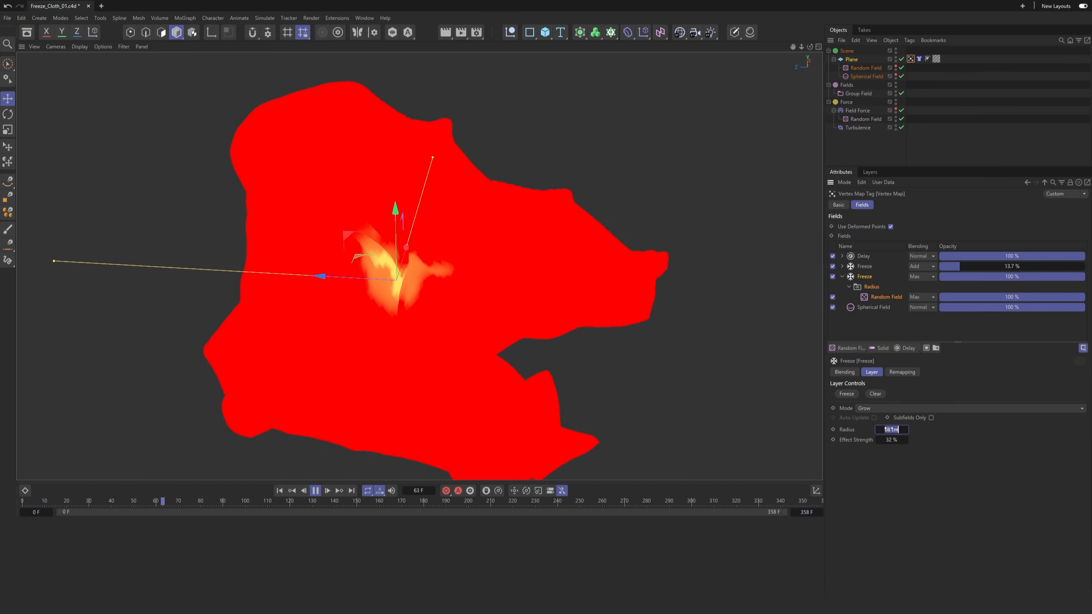
click(280, 490)
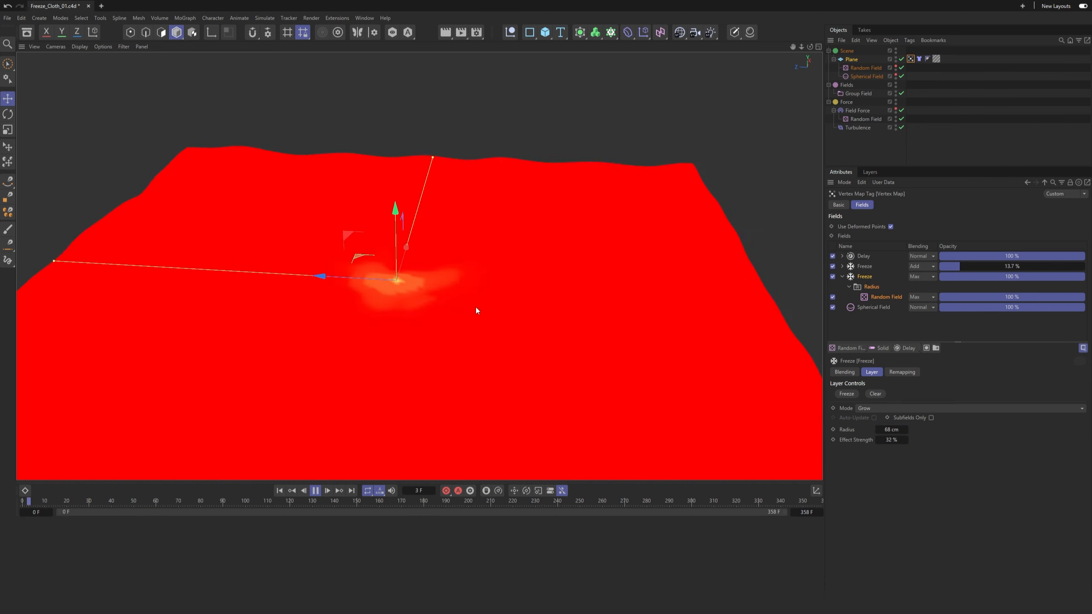
click(932, 152)
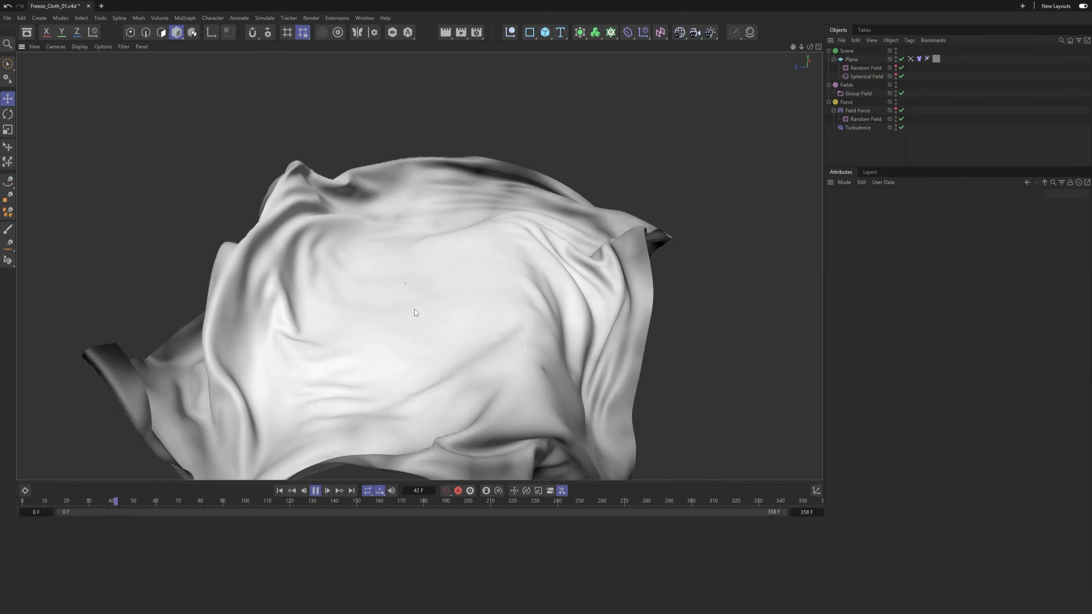
Step: Set the radius of the Vertex Map's Max-blended Freeze layer to 30 cm and replay the simulation
click(910, 59)
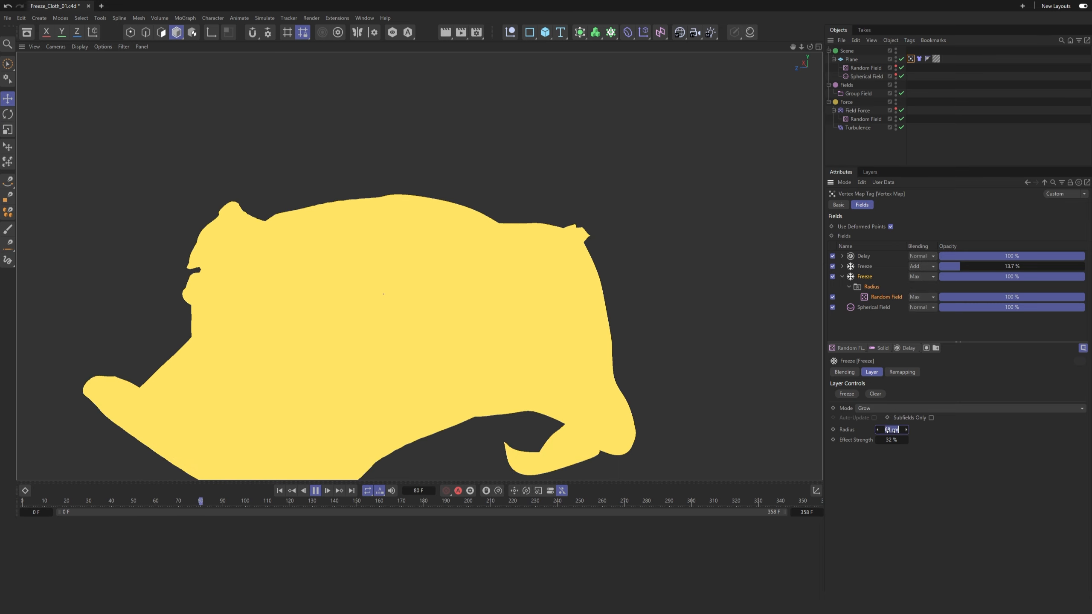
click(280, 491)
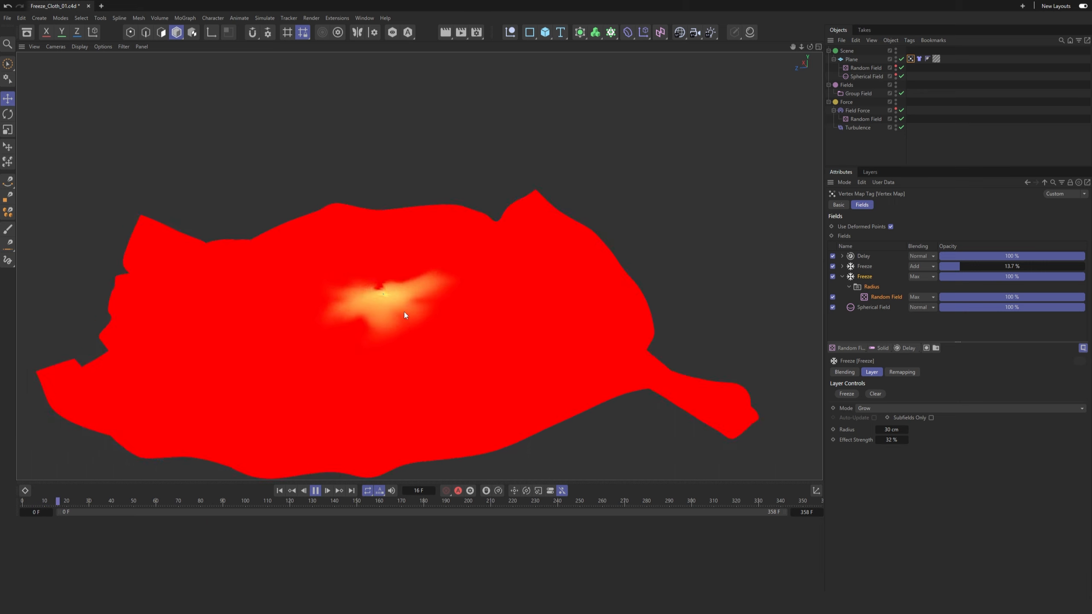
click(927, 147)
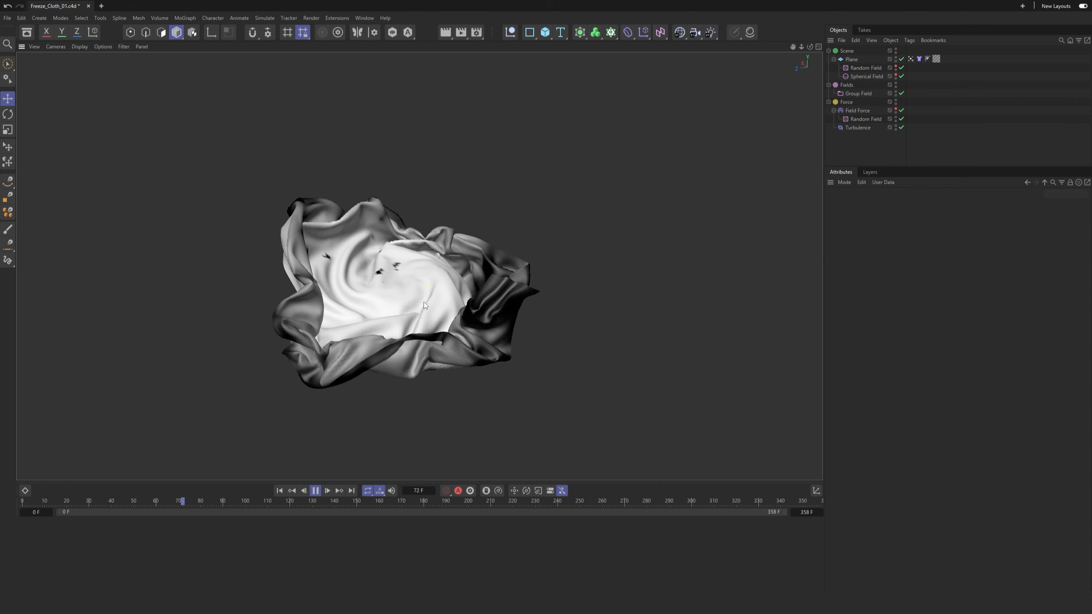
Step: Review the Group Field and Vertex Map layers, then replay the cloth simulation from the first frame and stop it
click(911, 59)
click(858, 93)
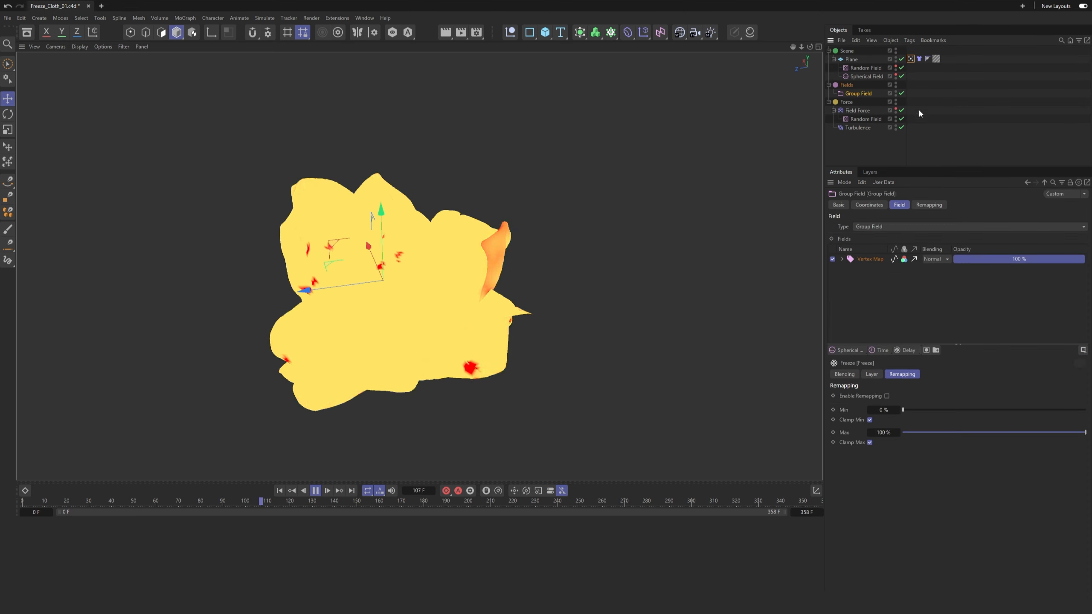
click(911, 59)
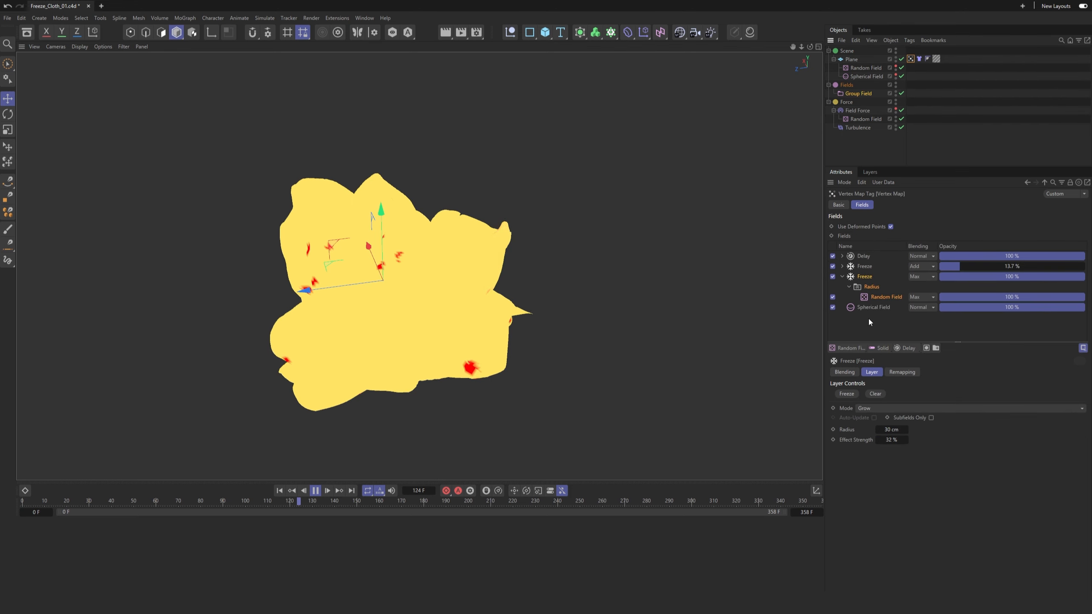
click(280, 491)
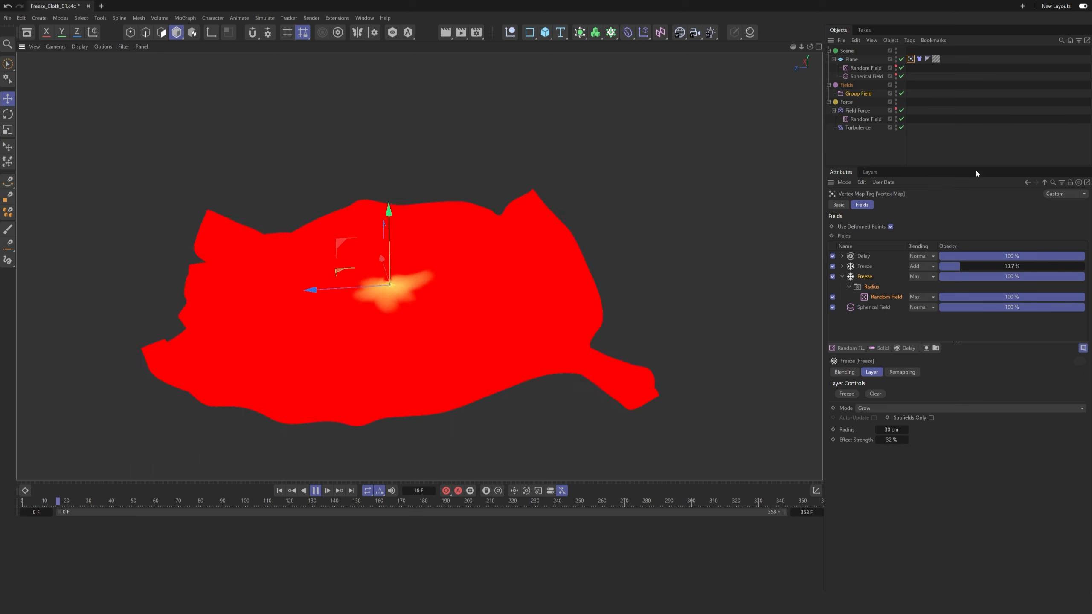
click(697, 205)
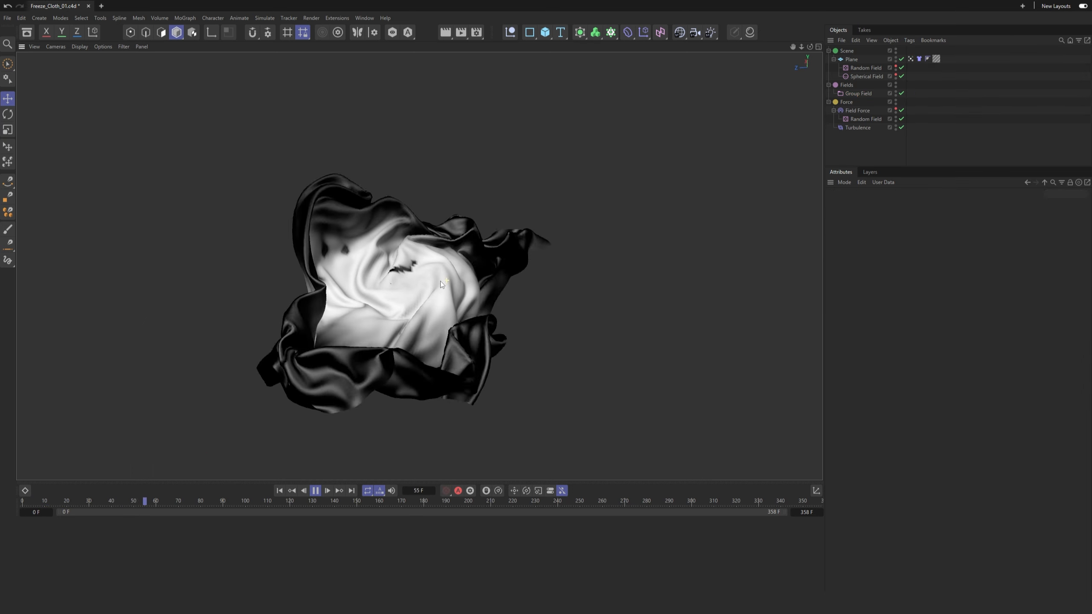
click(318, 490)
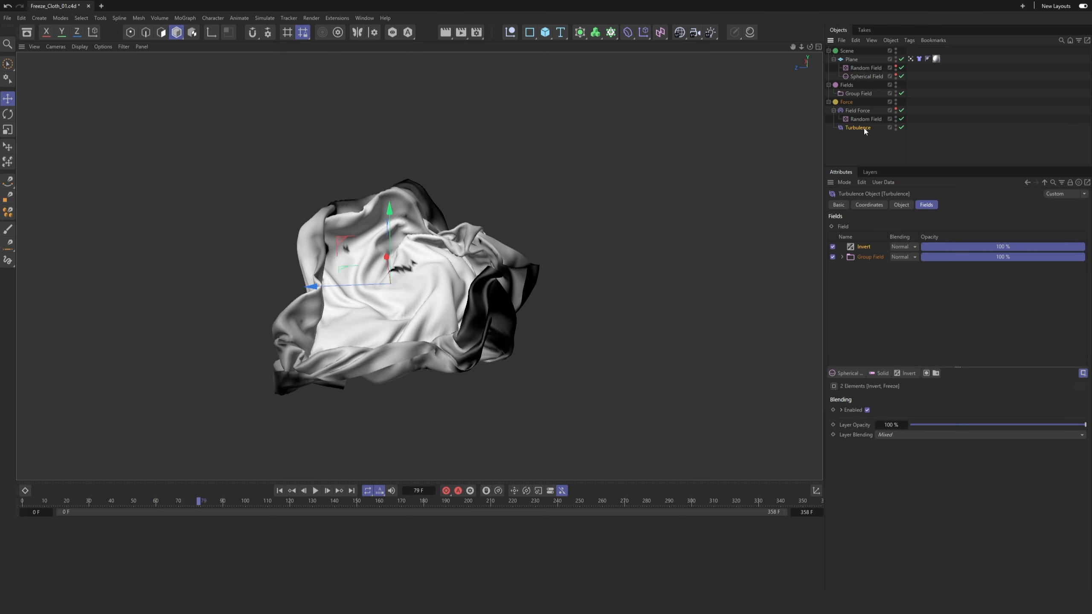
Step: Disable Turbulence and add a Field Force with a Random Field and a strength of 100 to the Force group
click(902, 127)
click(265, 17)
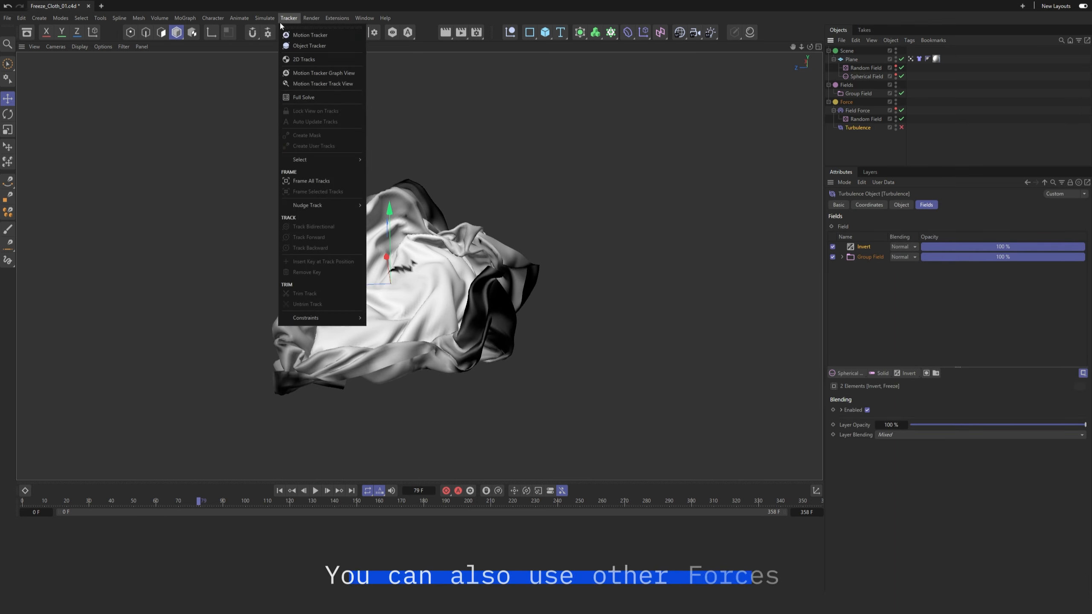
click(340, 70)
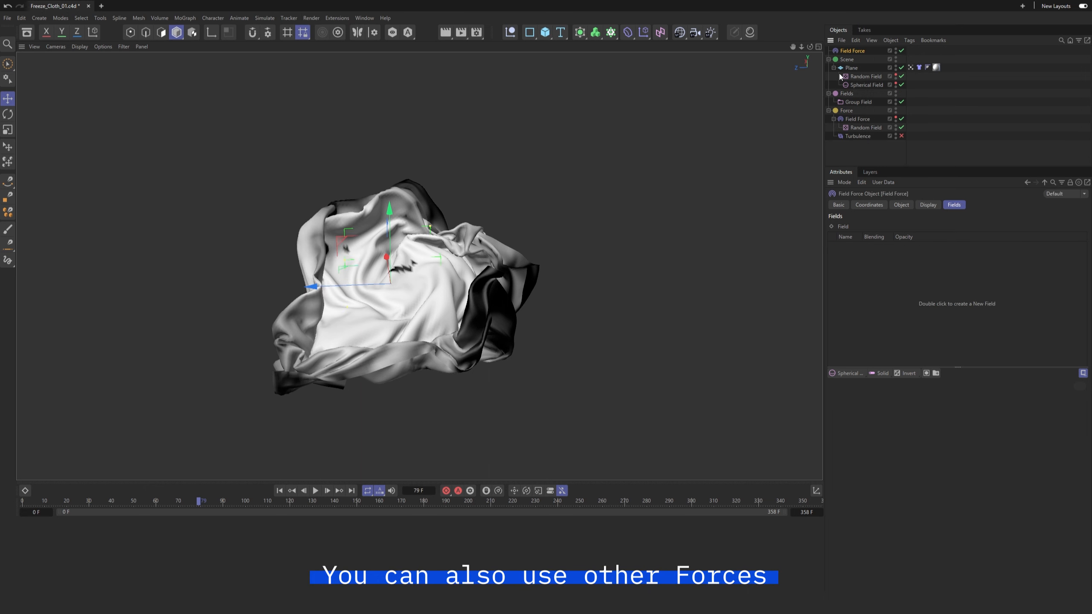
drag(855, 137, 859, 112)
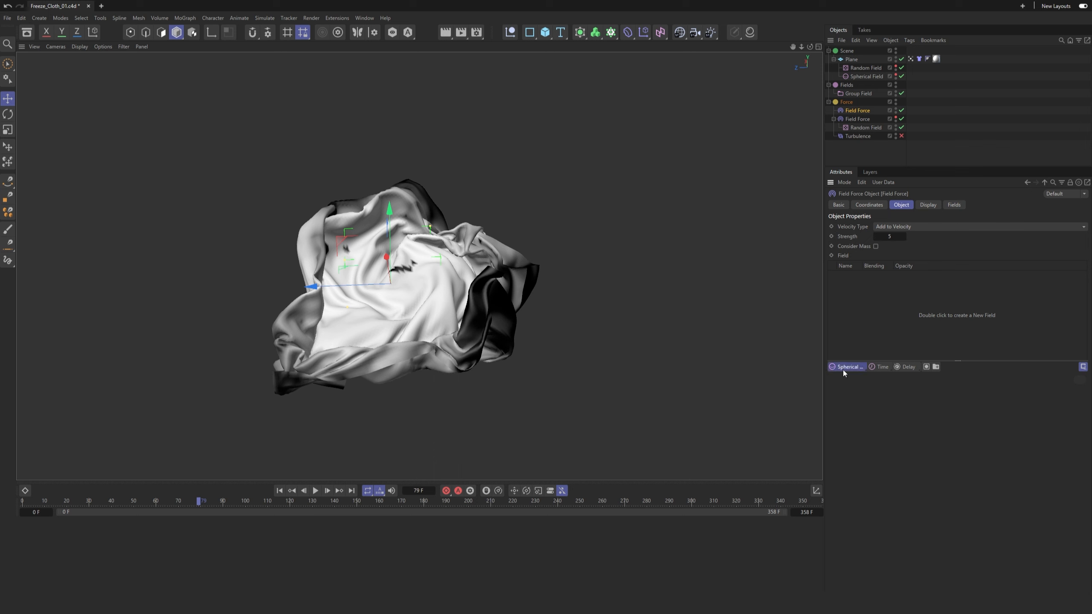
click(859, 452)
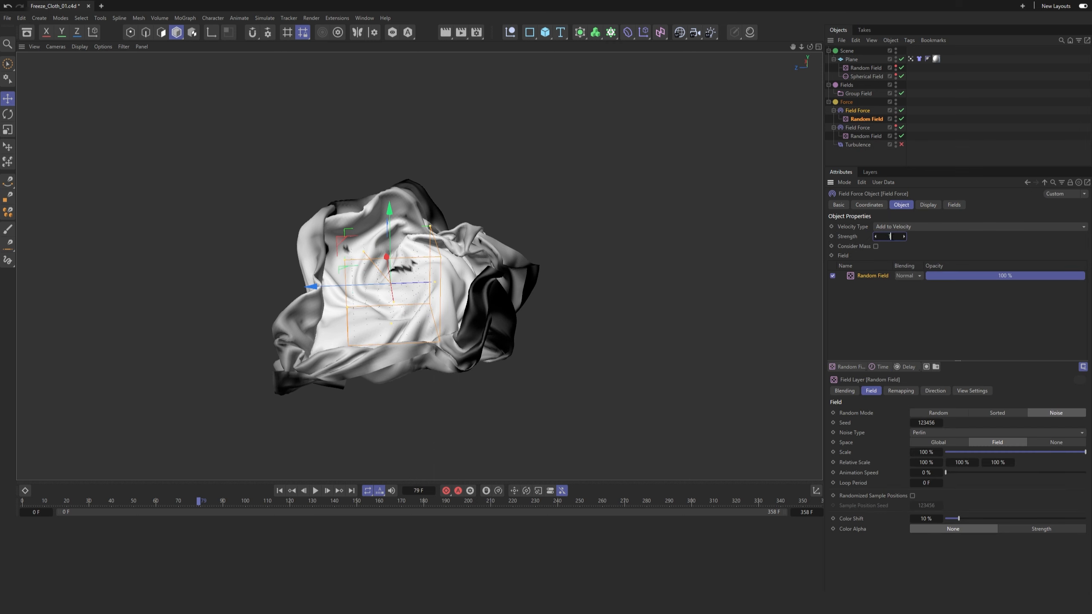
Step: Limit the new Field Force with the Group Field and an Invert layer above it, and replay the simulation
click(953, 206)
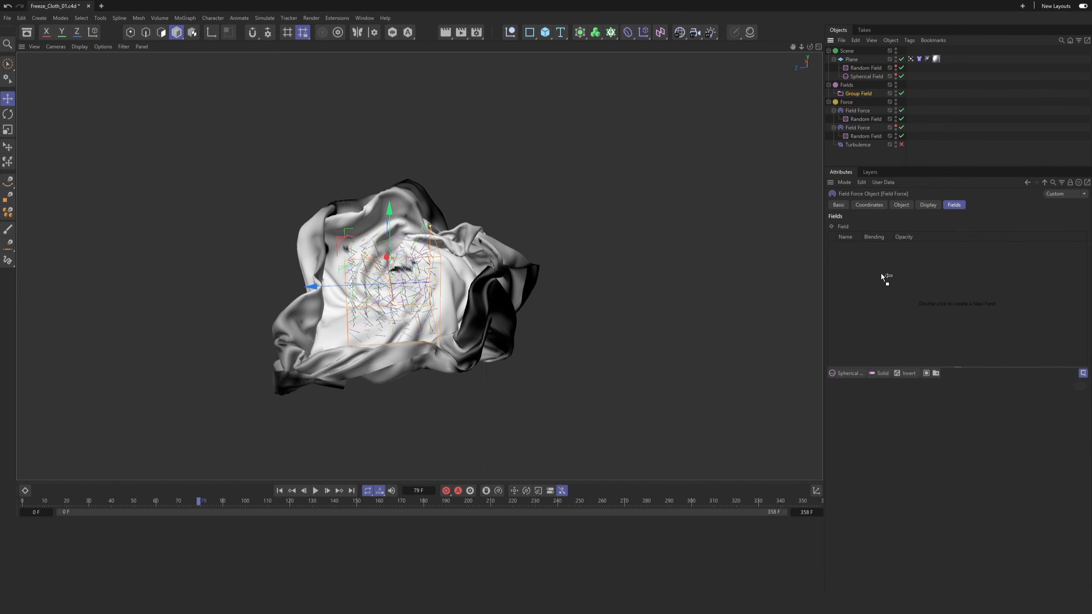
drag(881, 275, 868, 244)
click(909, 373)
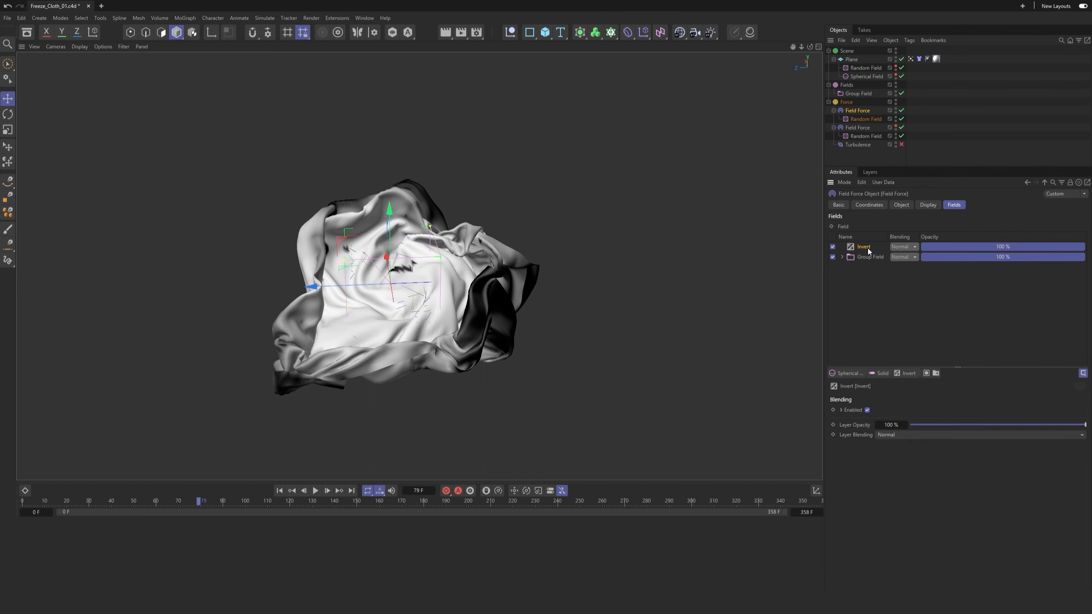
click(279, 491)
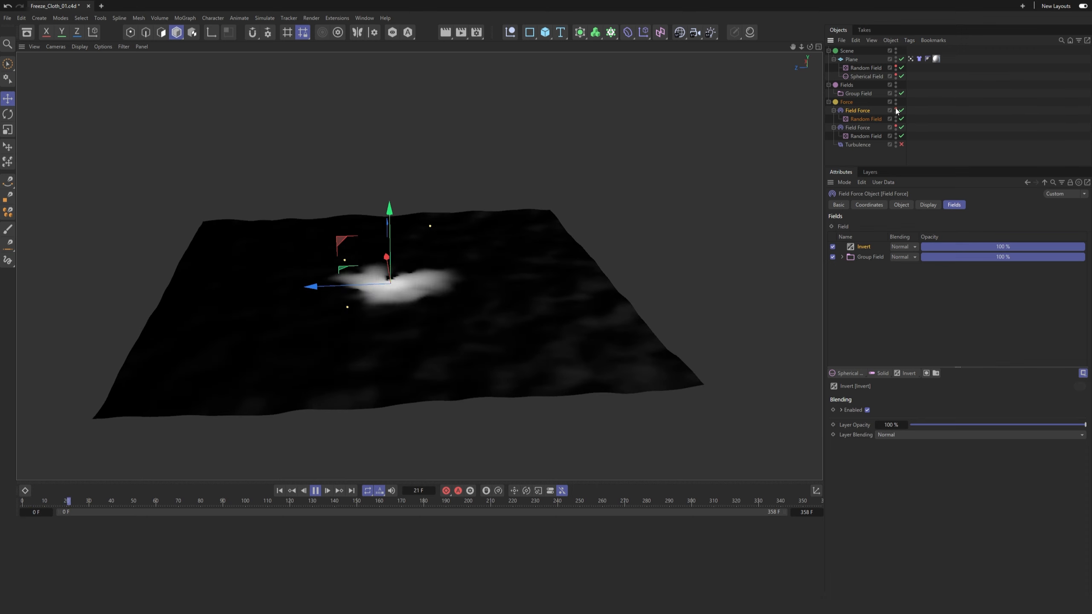
Step: Set the new Field Force's strength to 1000
click(906, 205)
double_click(892, 236)
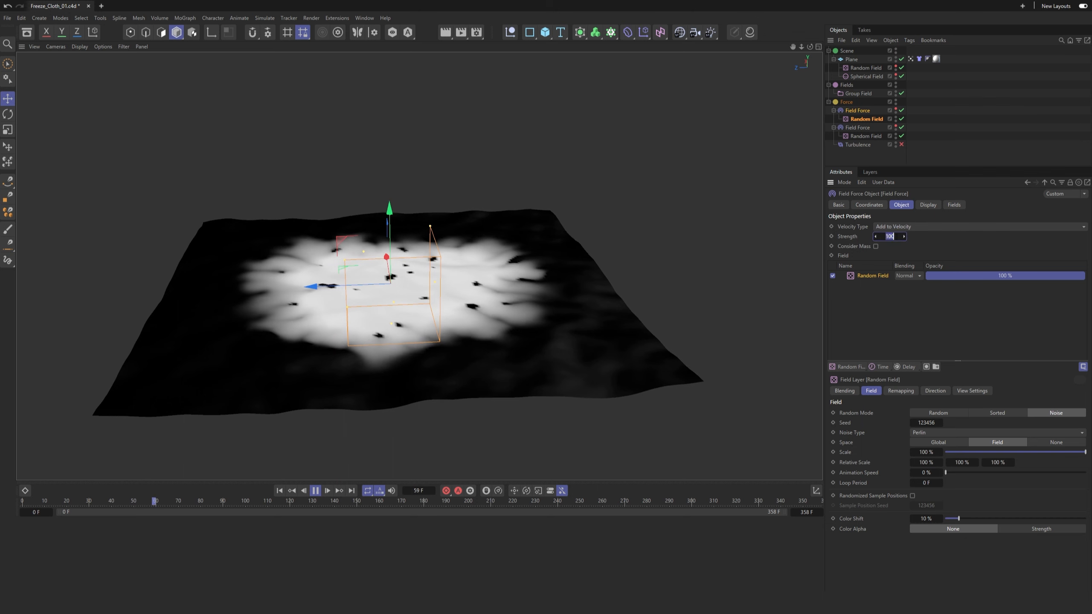
text(1000)
click(915, 314)
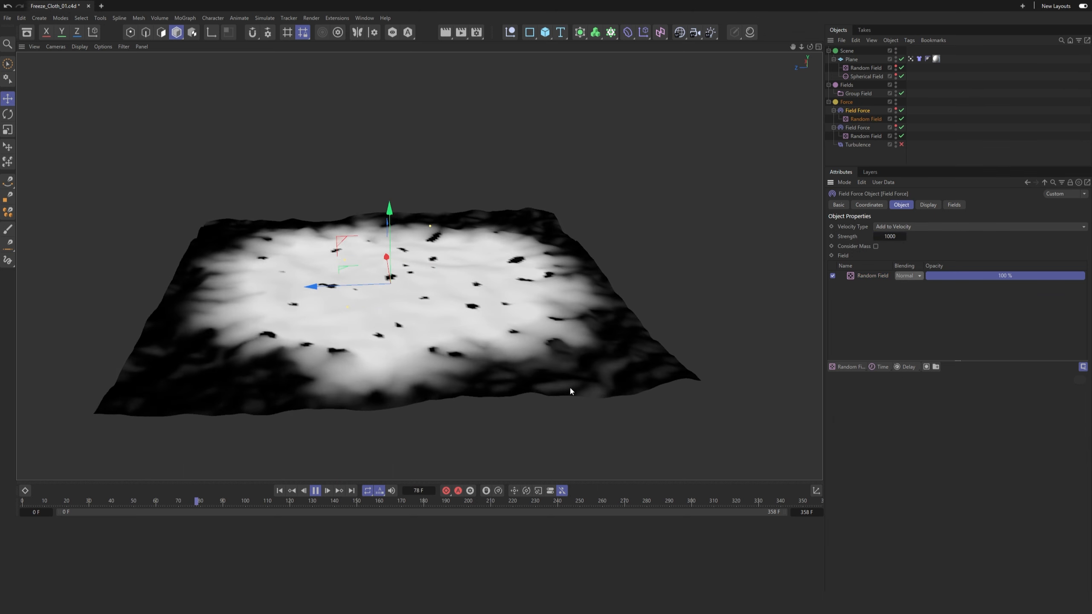
Step: Set the new Field Force's Random Field to 1500 % scale and 56 % animation speed, and replay the simulation
click(870, 275)
double_click(926, 453)
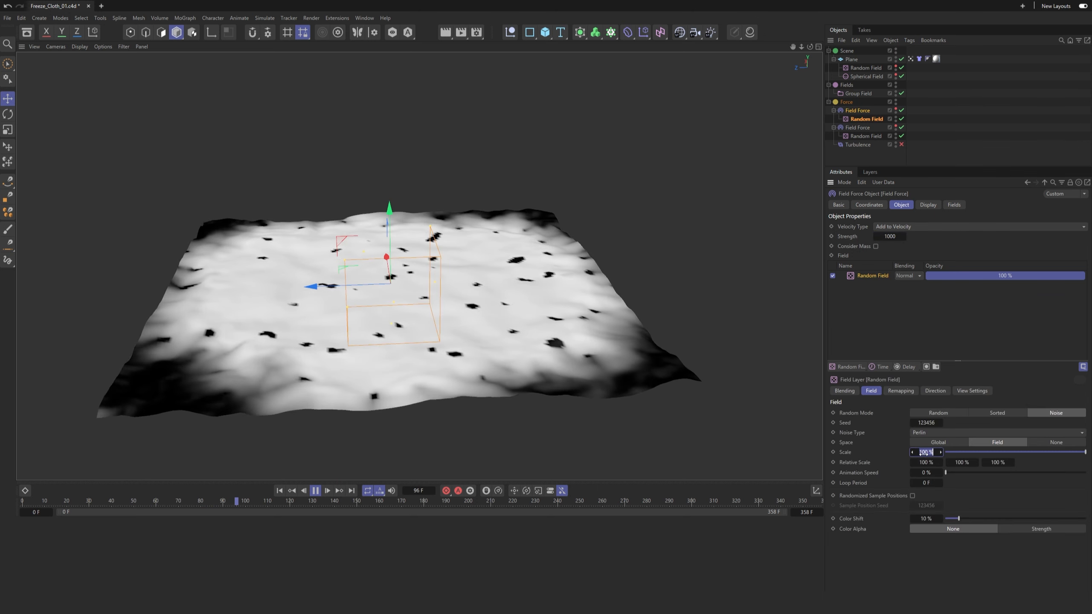
text(1500)
key(Return)
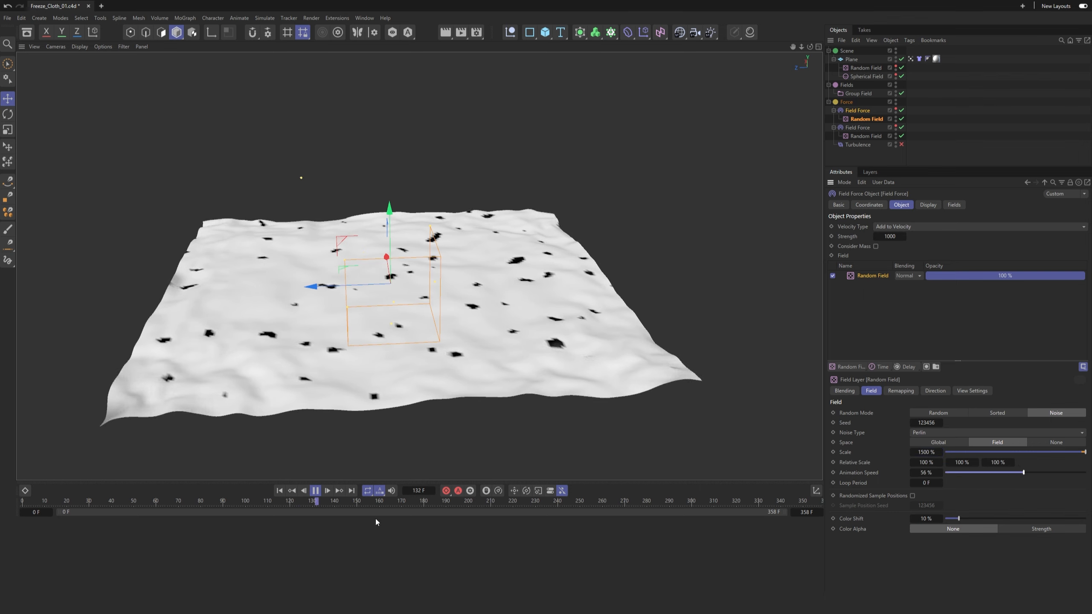
click(280, 491)
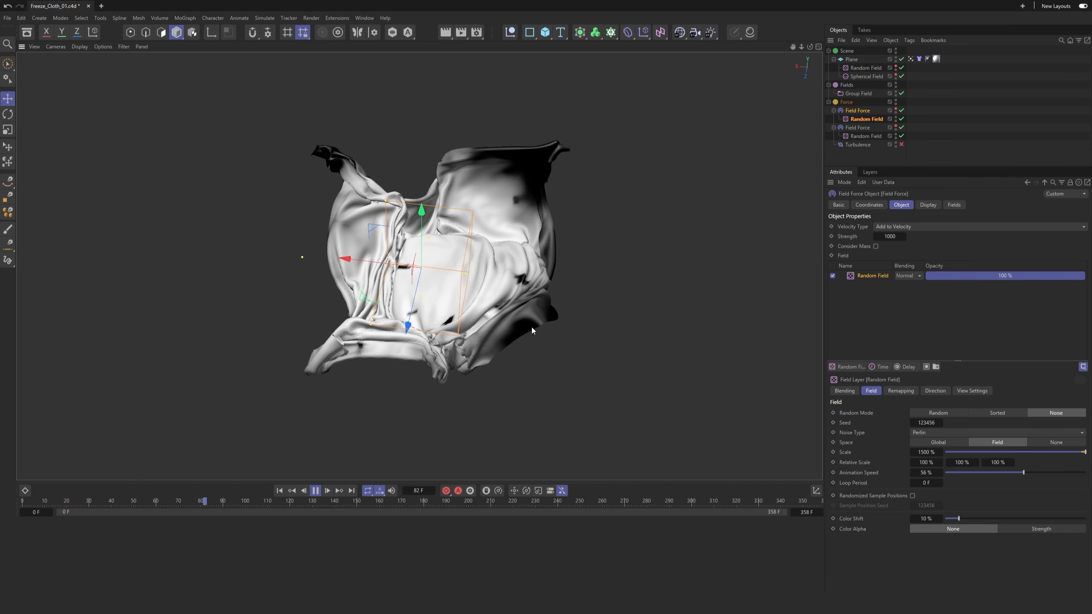
Step: Re-enable Turbulence and replay the simulation from the first frame with all objects deselected
click(902, 145)
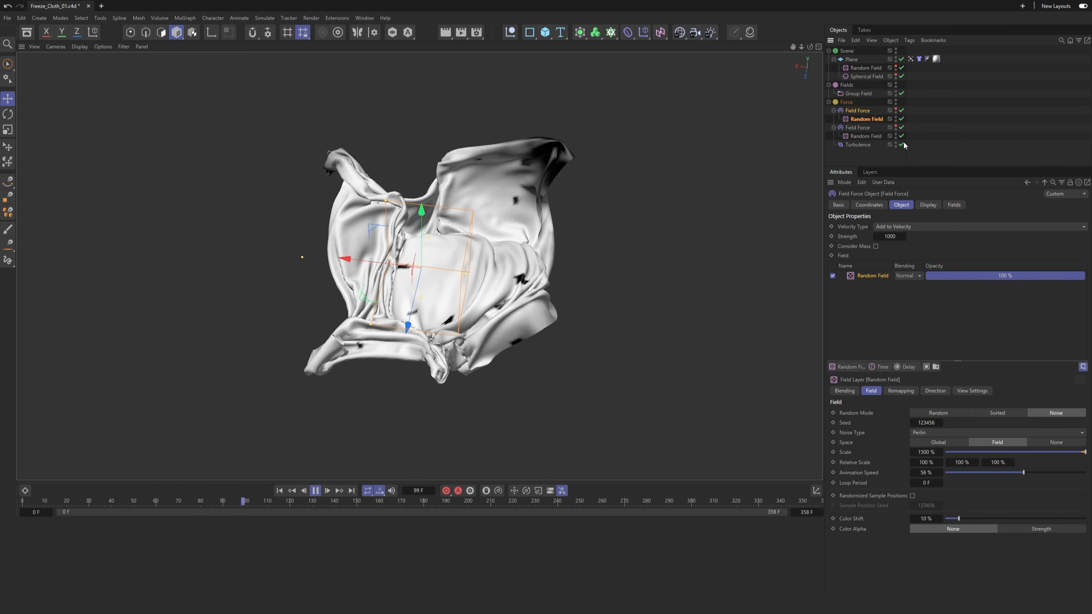
click(280, 491)
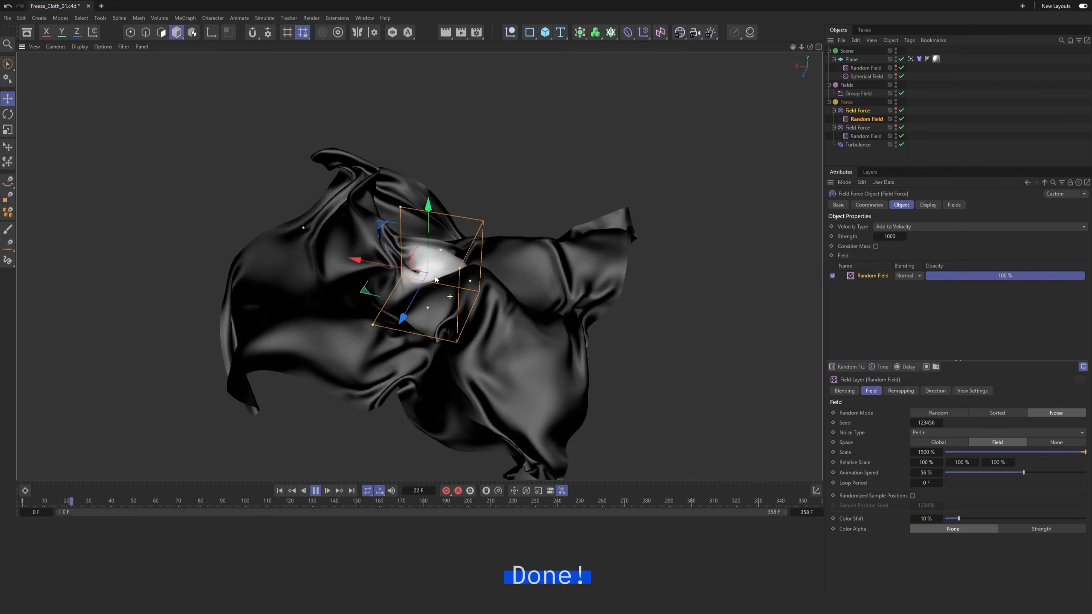
click(914, 153)
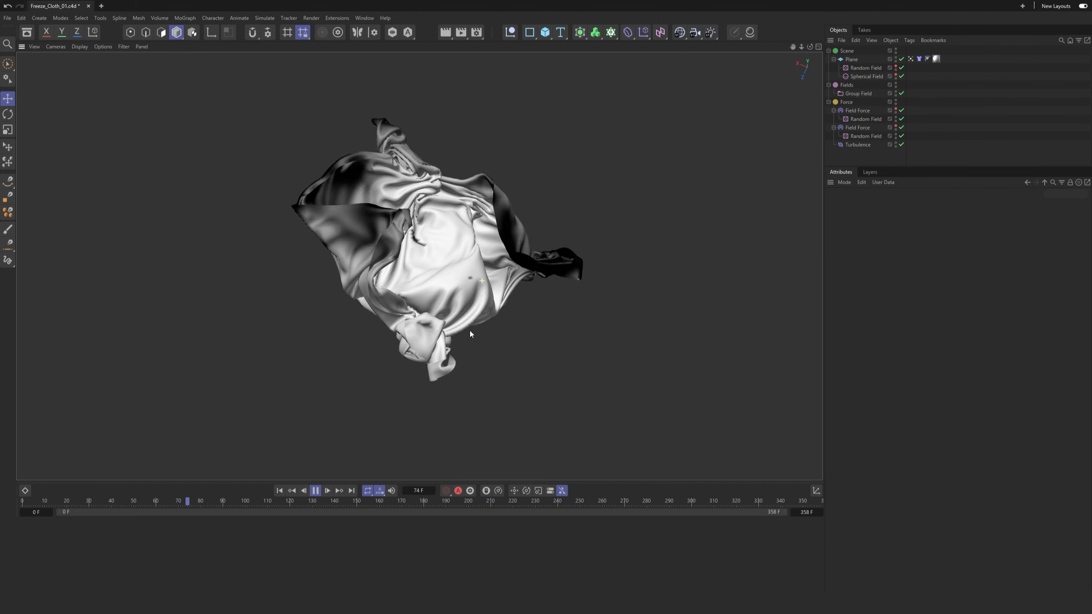
Step: Turn off the Group Field's Vertex Map layer and add a Spherical Field to it with a size of about 104 cm
click(856, 94)
click(833, 258)
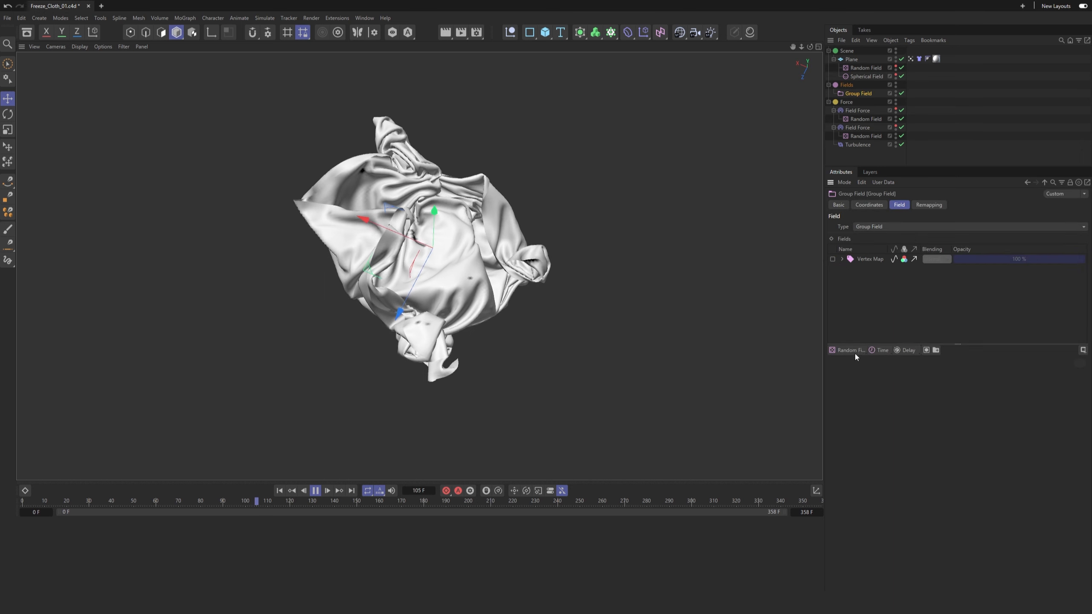
drag(853, 354, 907, 376)
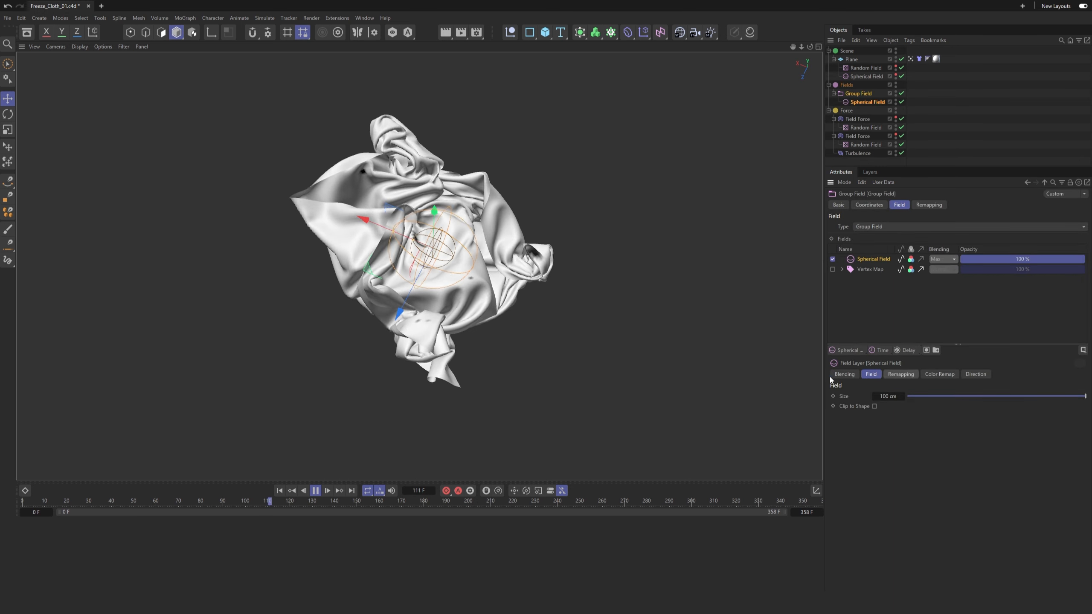
mouse_move(371, 231)
mouse_down()
mouse_move(298, 216)
mouse_move(433, 250)
mouse_move(259, 207)
mouse_move(385, 236)
mouse_up()
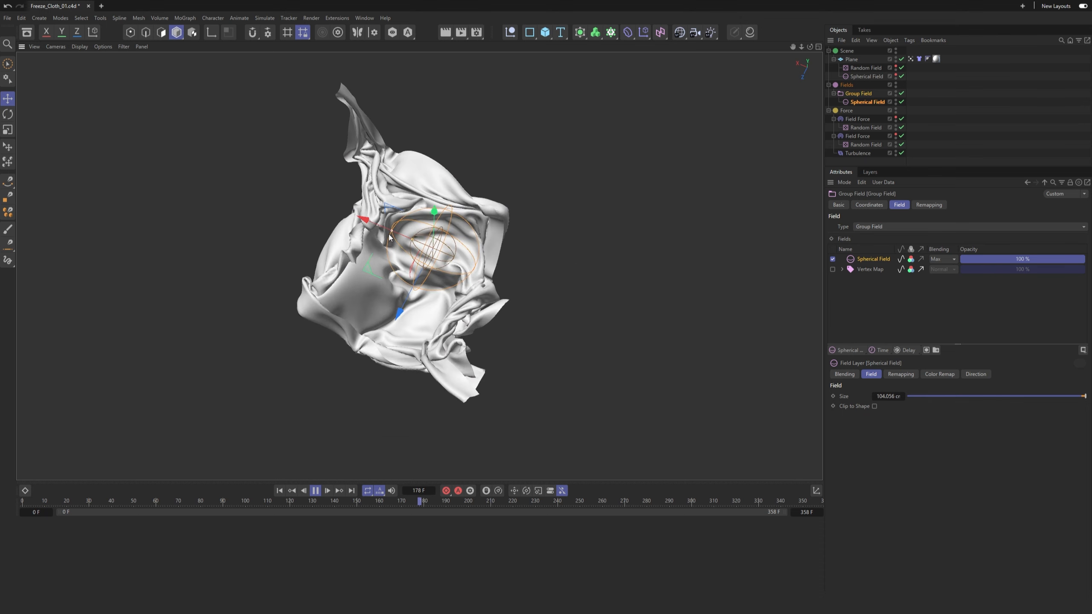
click(963, 117)
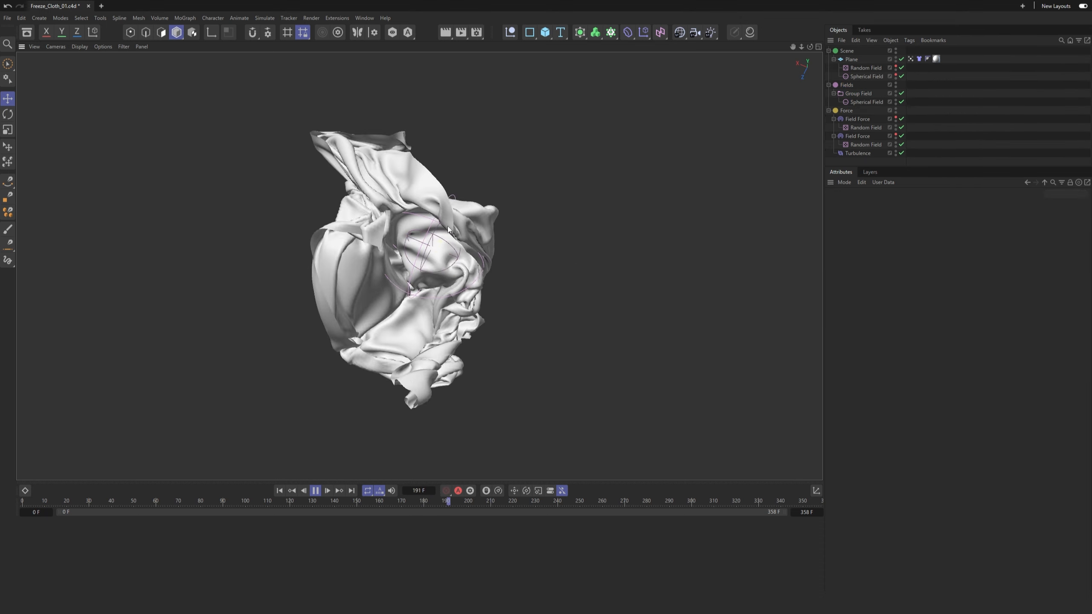
Step: Turn off all existing field layers in the Plane's Vertex Map, add the Group Field as its driving field, and deselect everything
click(911, 59)
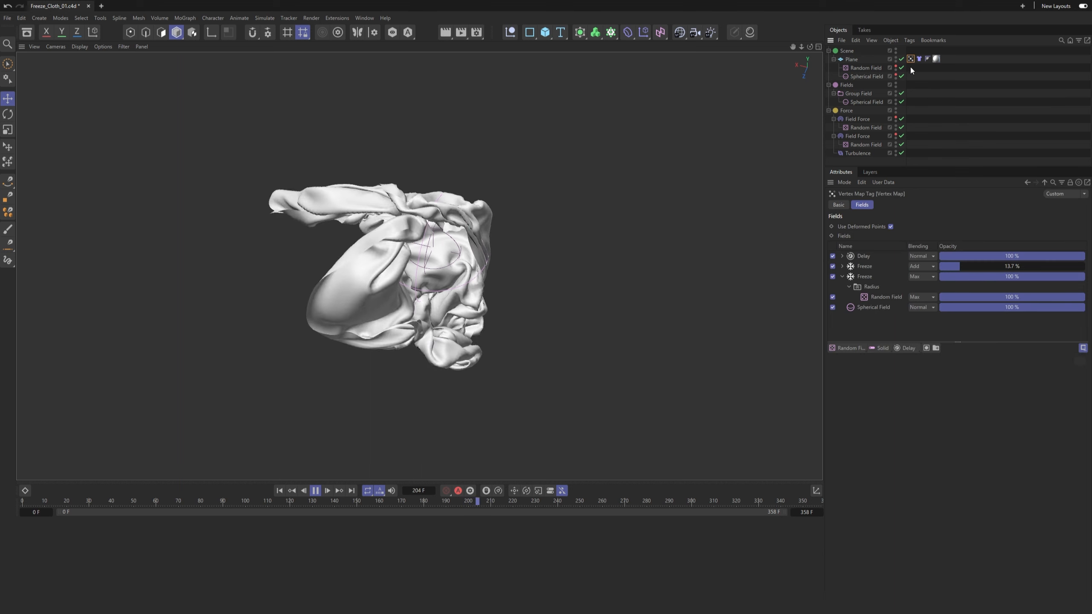
drag(833, 257, 833, 308)
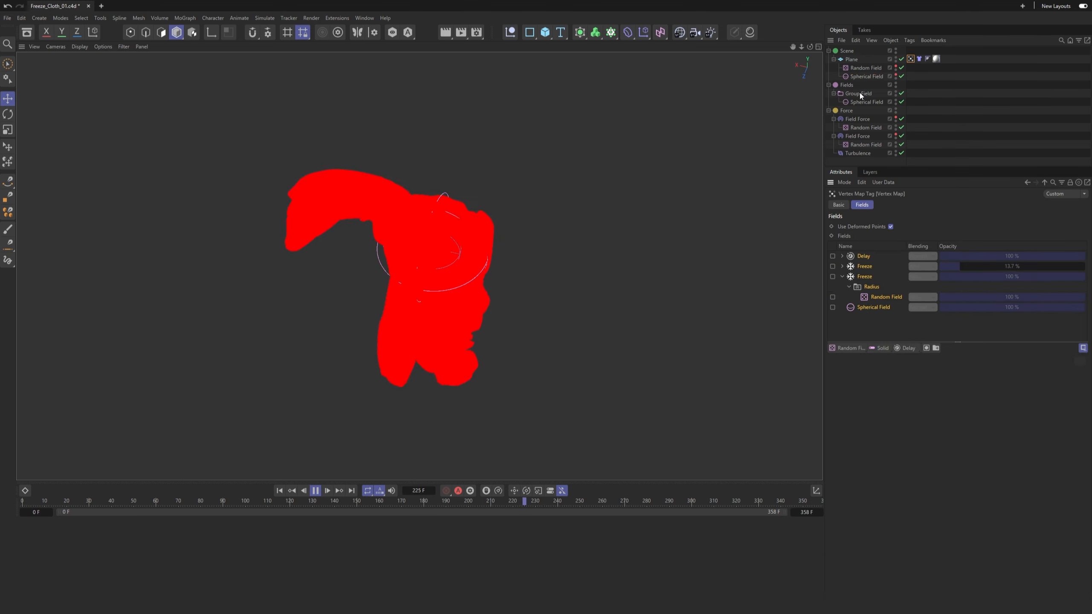
drag(860, 93, 869, 260)
drag(863, 139, 865, 325)
mouse_move(859, 93)
mouse_down()
mouse_move(863, 330)
mouse_move(867, 317)
mouse_up()
click(867, 102)
click(908, 70)
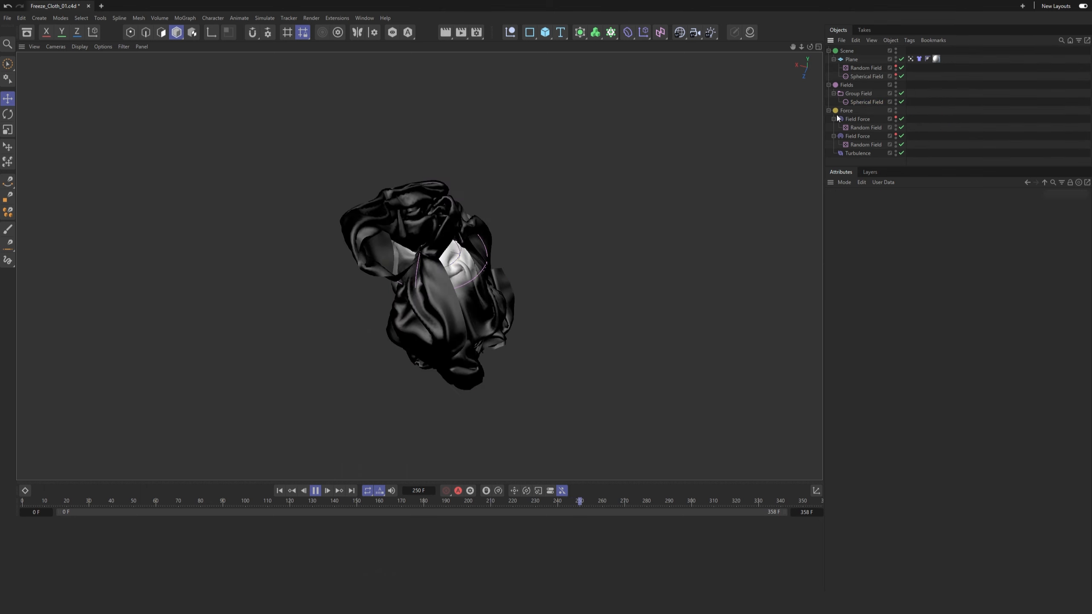
Step: Enlarge the Group Field's Spherical Field to a size of about 462 cm so that it surrounds the cloth
click(866, 102)
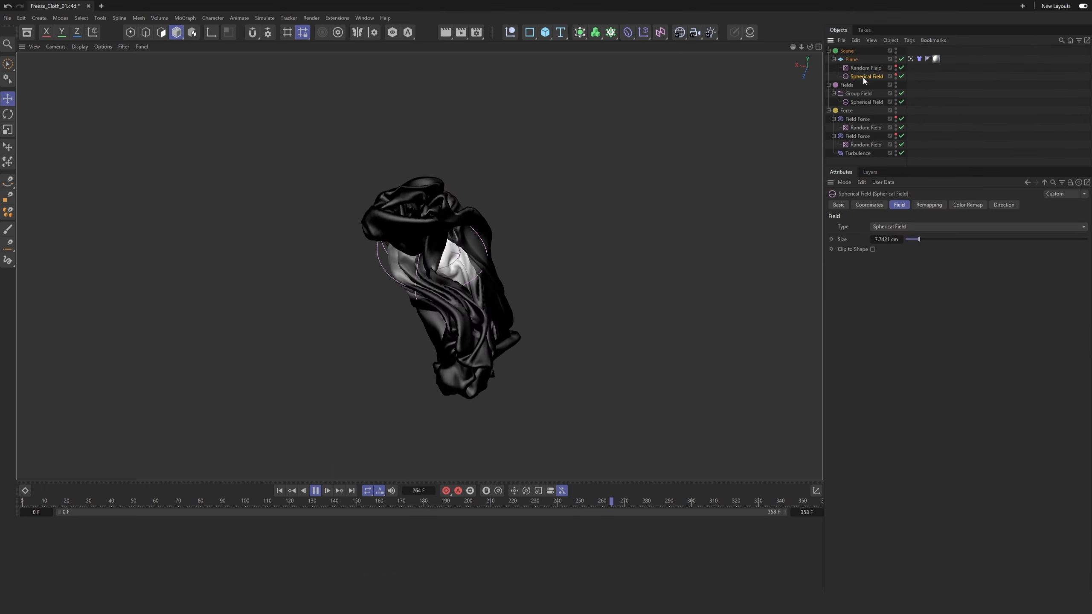
drag(396, 236, 308, 208)
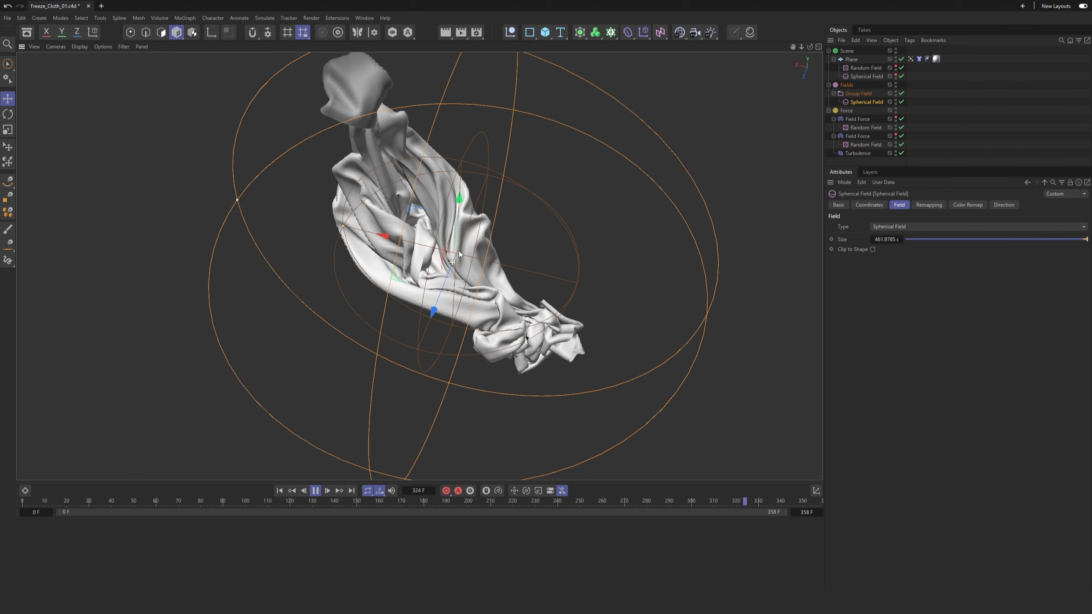
drag(460, 254, 476, 188)
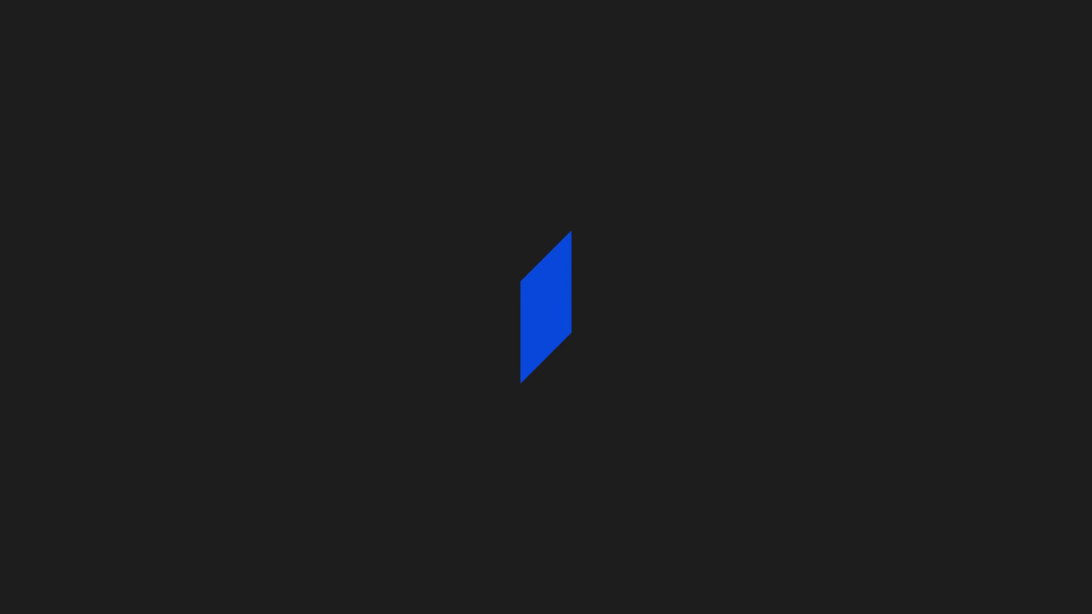